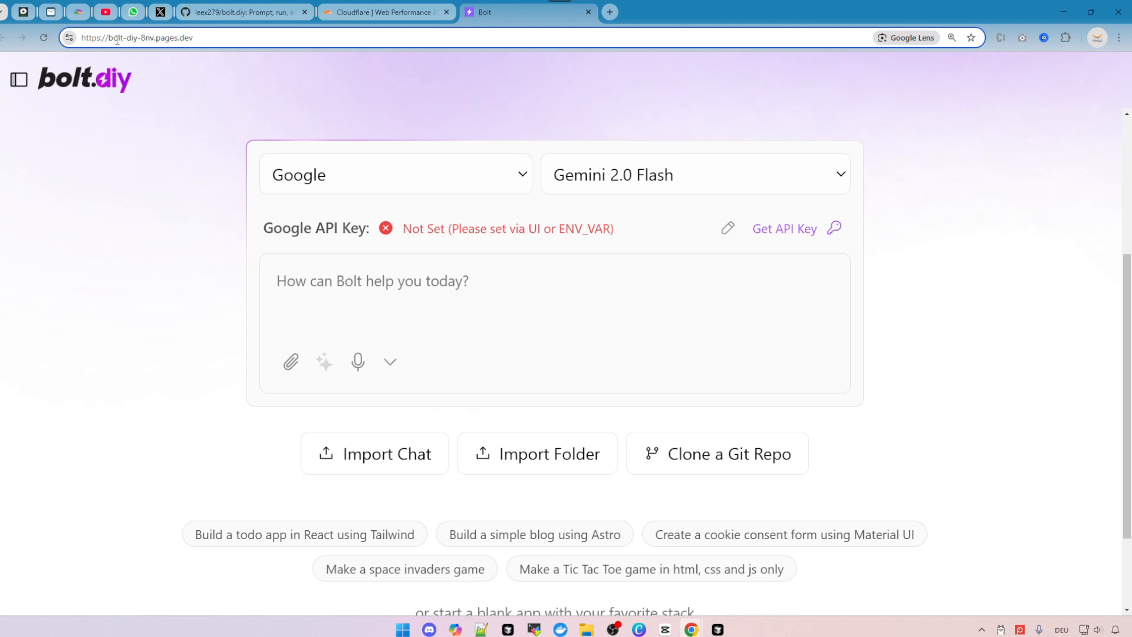
Switch to the bolt.diy GitHub repository tab and tick the task 'Sign in or create a GitHub account' as complete.
{"action": "left_click", "coordinate": [243, 38]}
{"action": "left_click", "coordinate": [167, 129]}
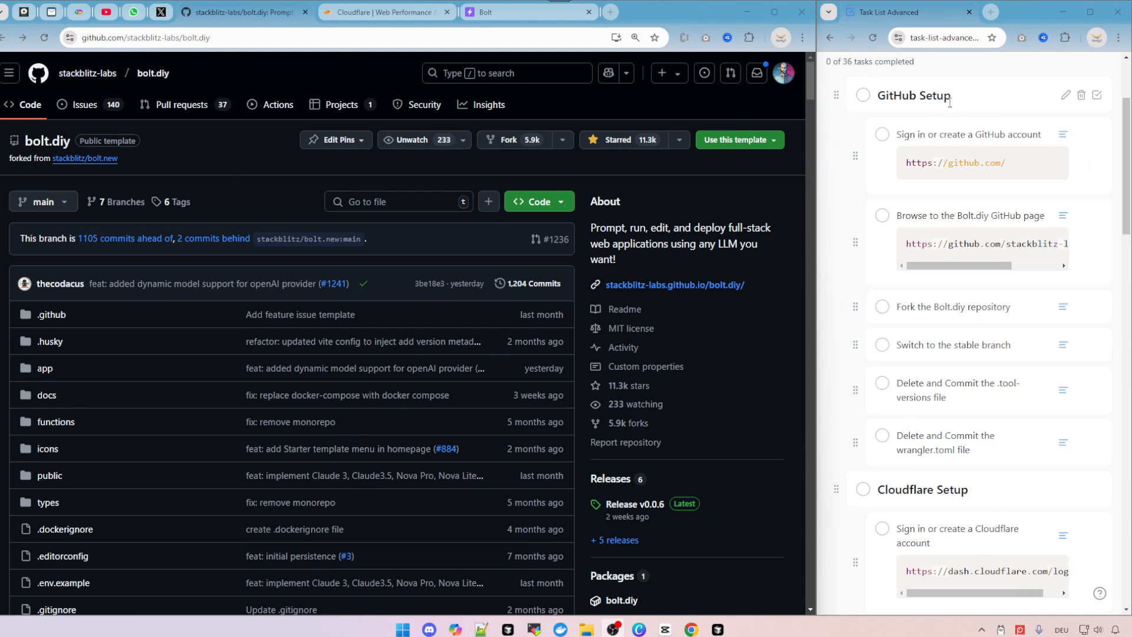
{"action": "left_click_drag", "start_coordinate": [879, 94], "coordinate": [986, 98]}
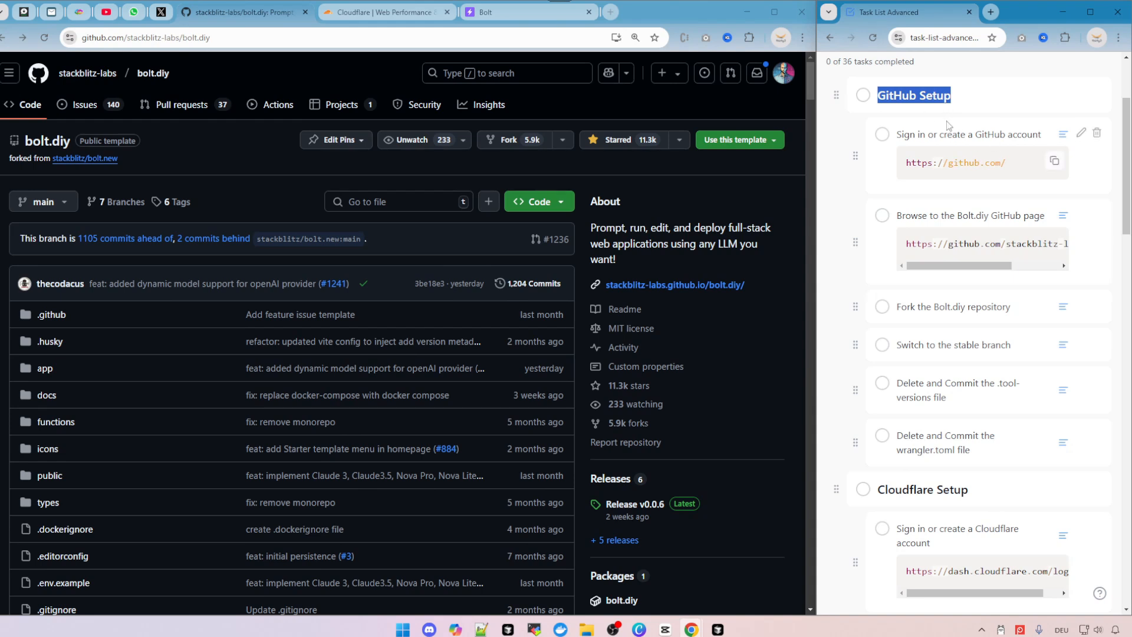
{"action": "left_click", "coordinate": [964, 138]}
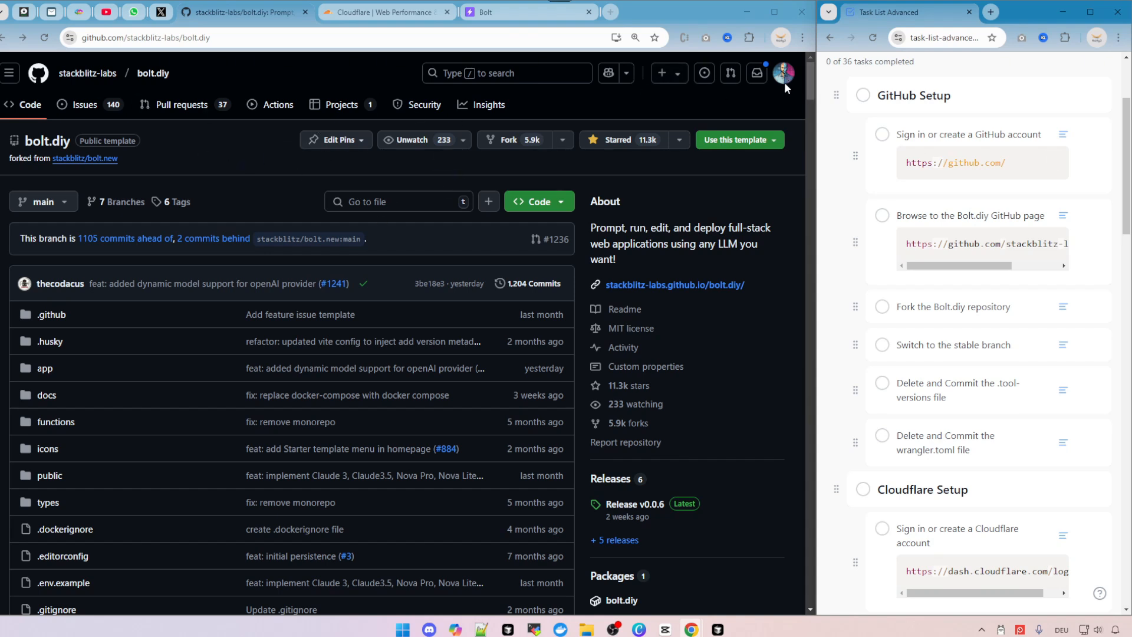
{"action": "left_click", "coordinate": [882, 134]}
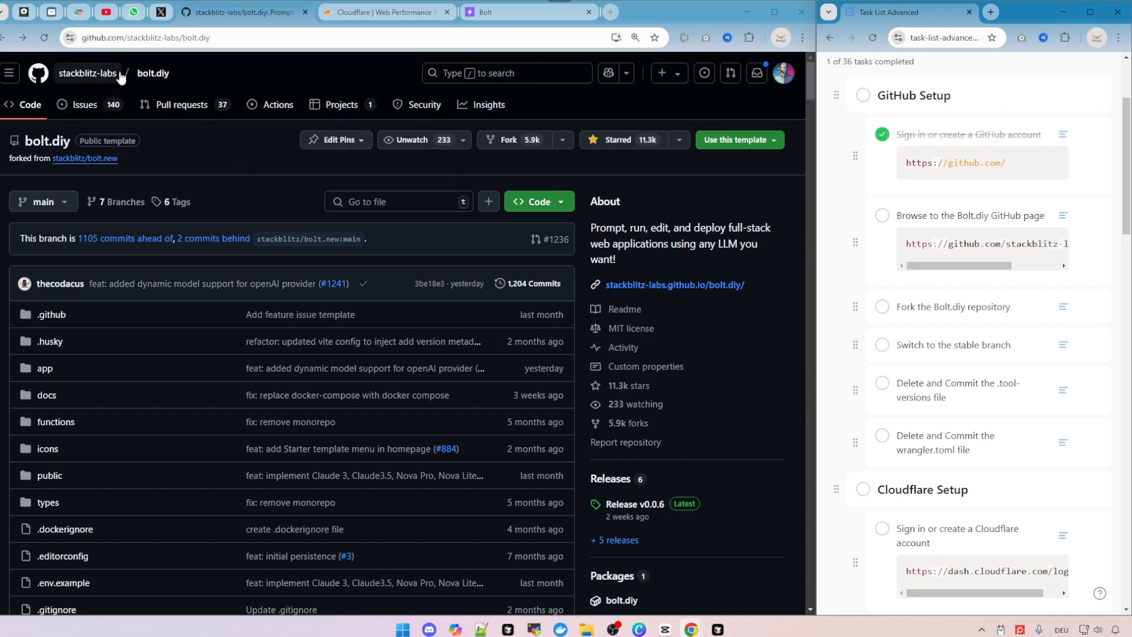
Tick the task 'Browse to the Bolt.diy GitHub page' as complete in the task list.
{"action": "left_click", "coordinate": [216, 37]}
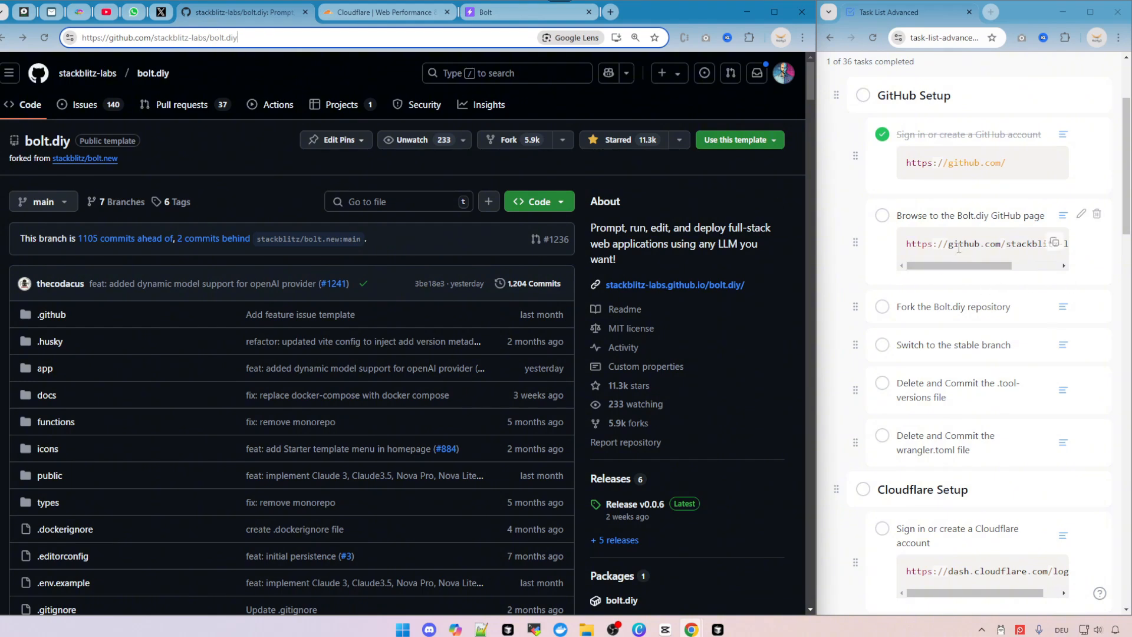
{"action": "left_click_drag", "start_coordinate": [957, 266], "coordinate": [983, 259]}
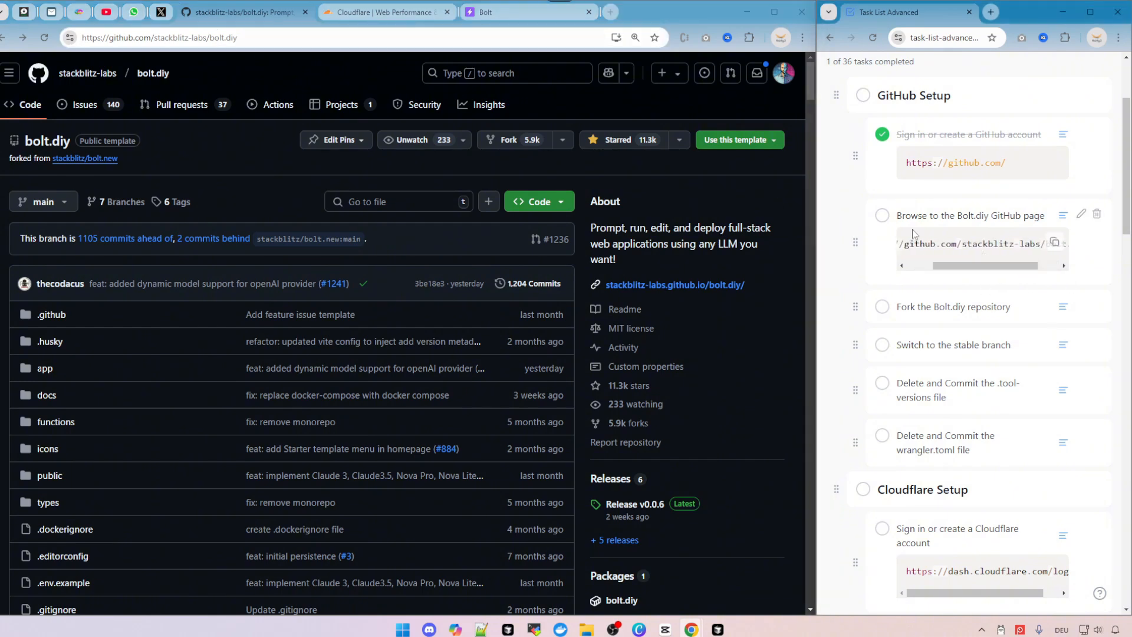
{"action": "triple_click", "coordinate": [964, 239]}
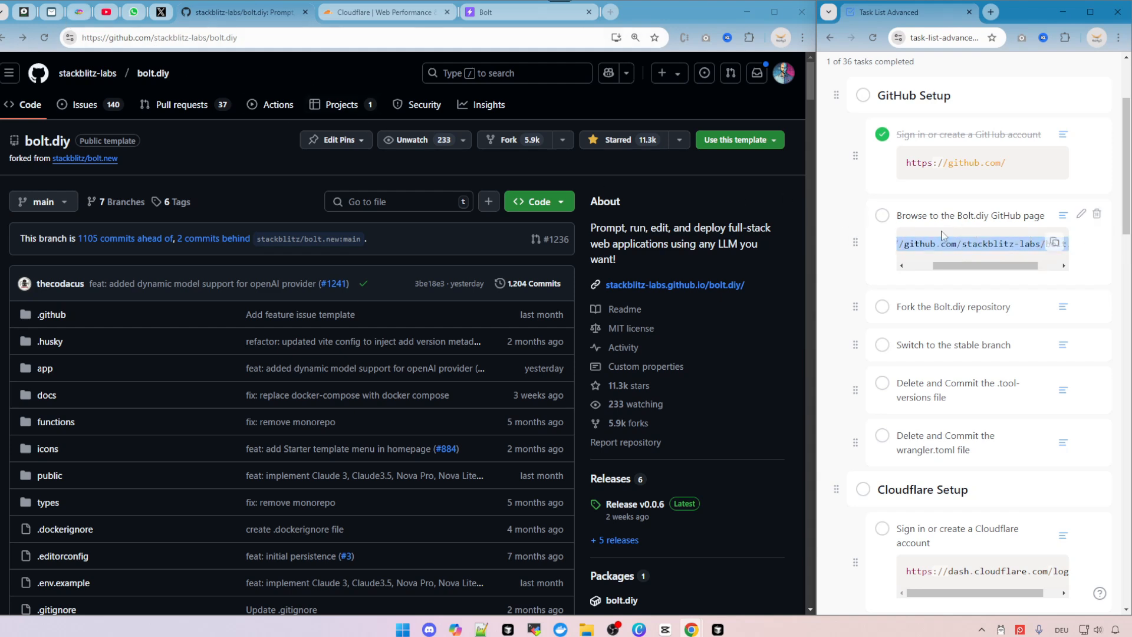
{"action": "left_click", "coordinate": [883, 216]}
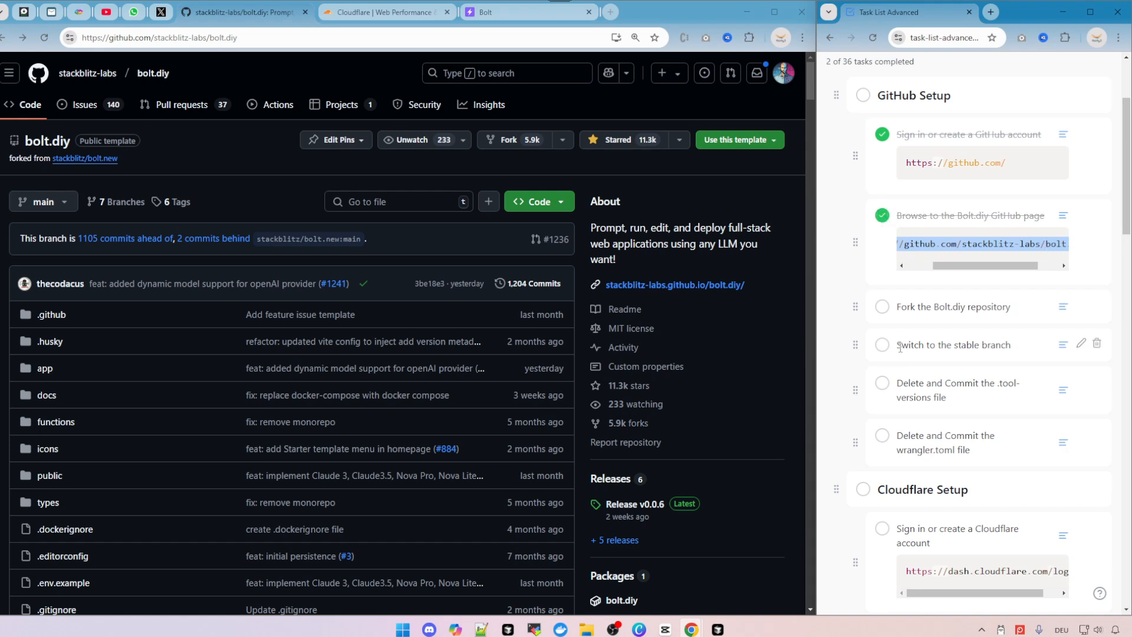
Start creating a new fork of the bolt.diy repository and name it bolt.diy-cloudflare.
{"action": "left_click_drag", "start_coordinate": [1003, 305], "coordinate": [930, 303]}
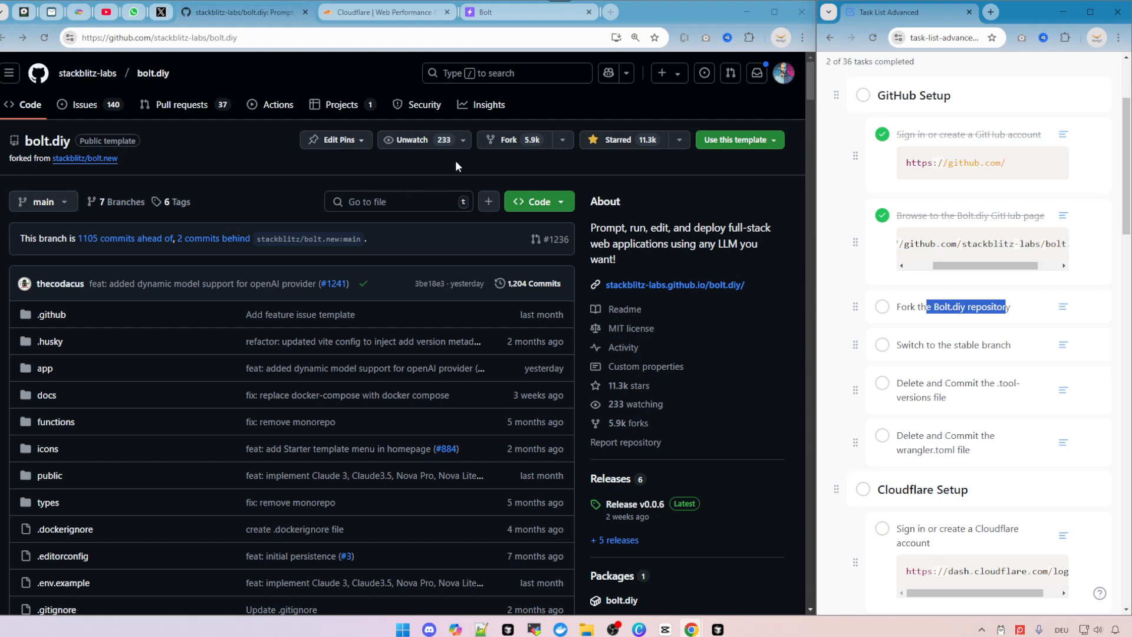
{"action": "scroll", "coordinate": [544, 153], "scroll_direction": "up", "scroll_amount": 2}
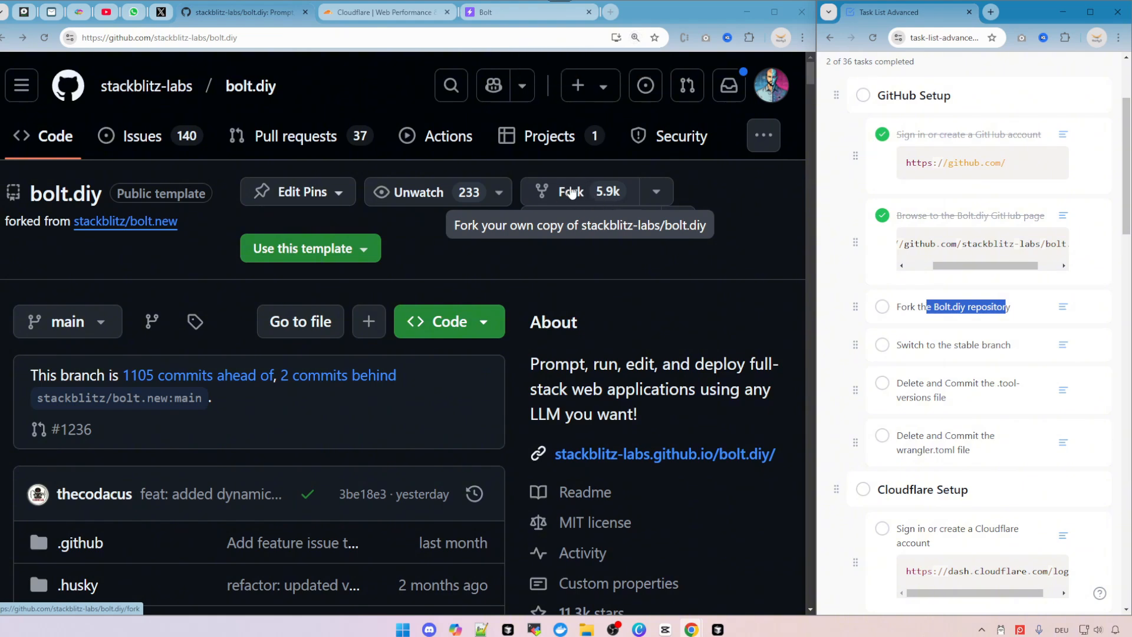
{"action": "left_click", "coordinate": [657, 192]}
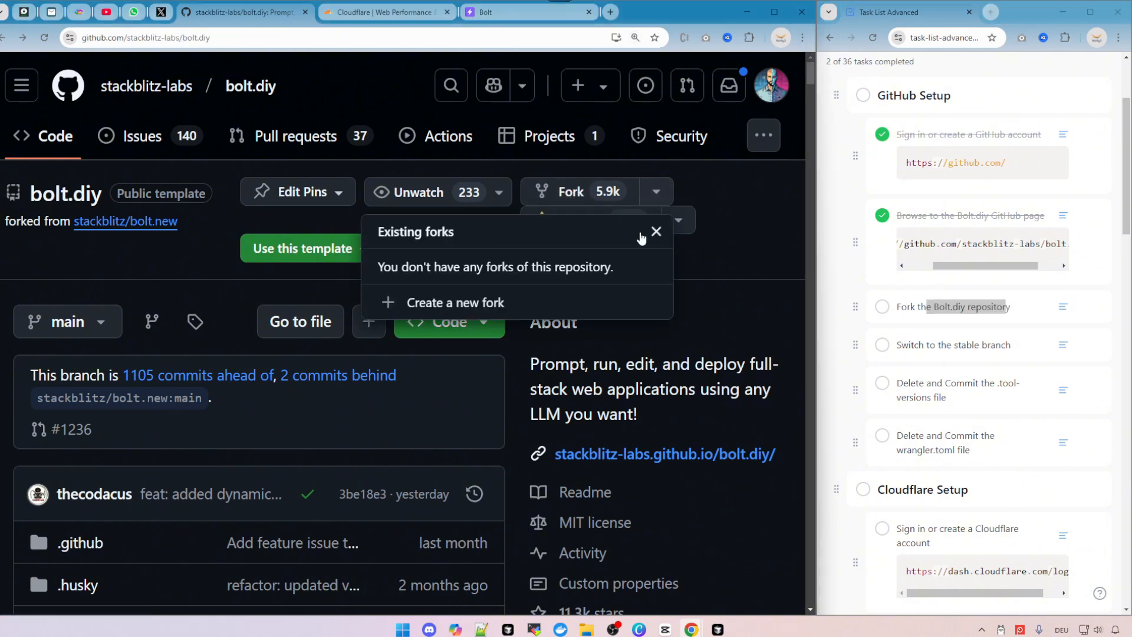
{"action": "left_click", "coordinate": [469, 304]}
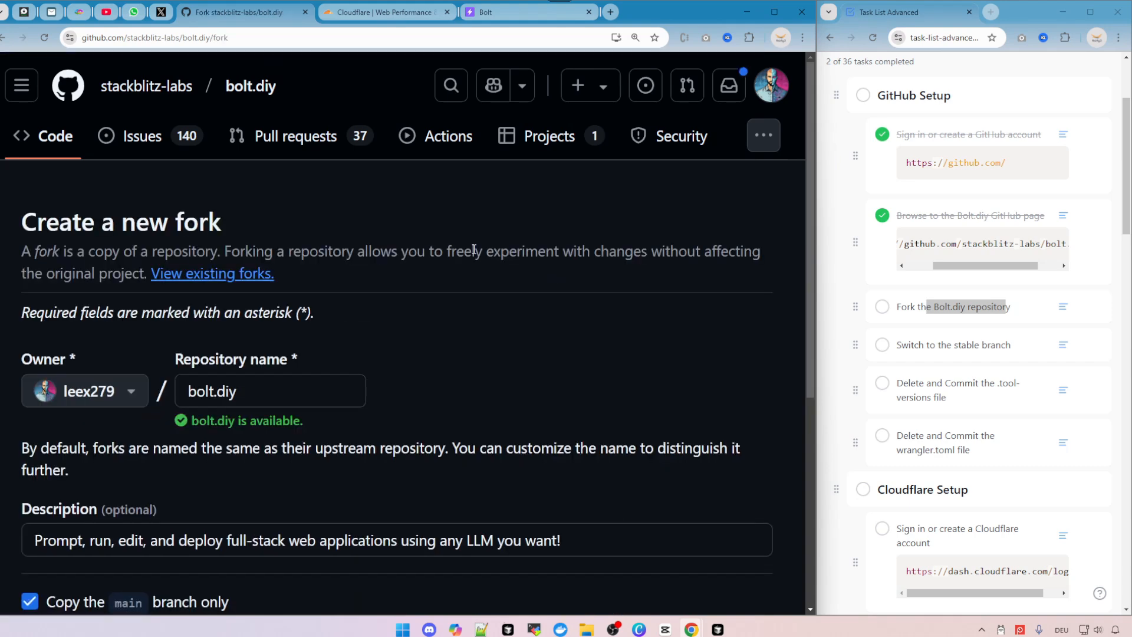
{"action": "key", "text": "ctrl+minus"}
{"action": "key", "text": "ctrl+minus"}
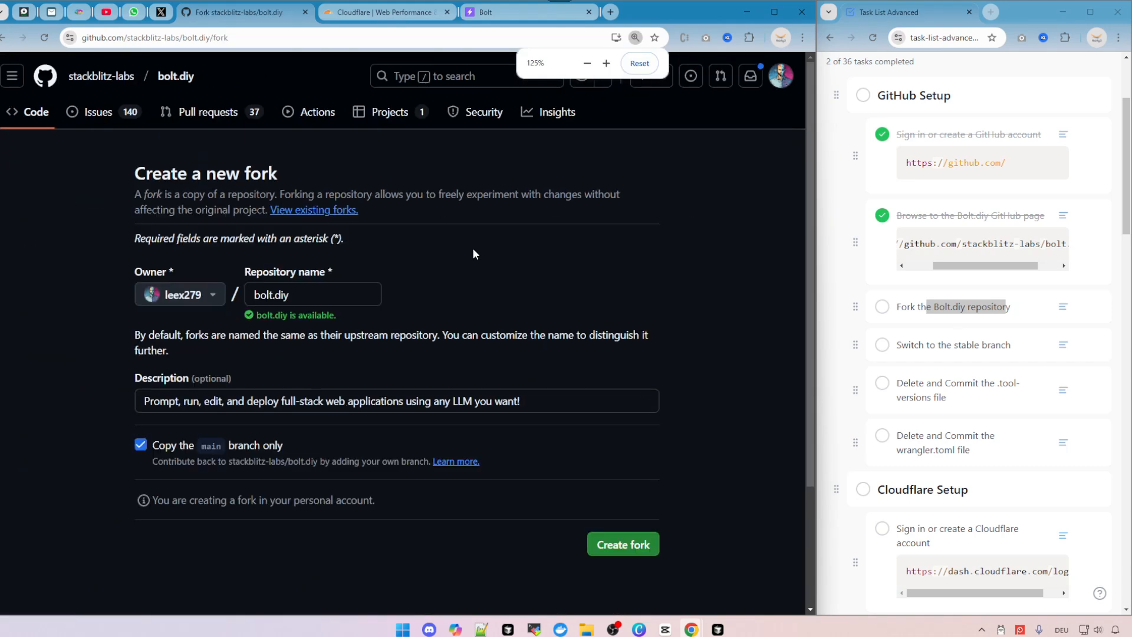
{"action": "left_click", "coordinate": [312, 294]}
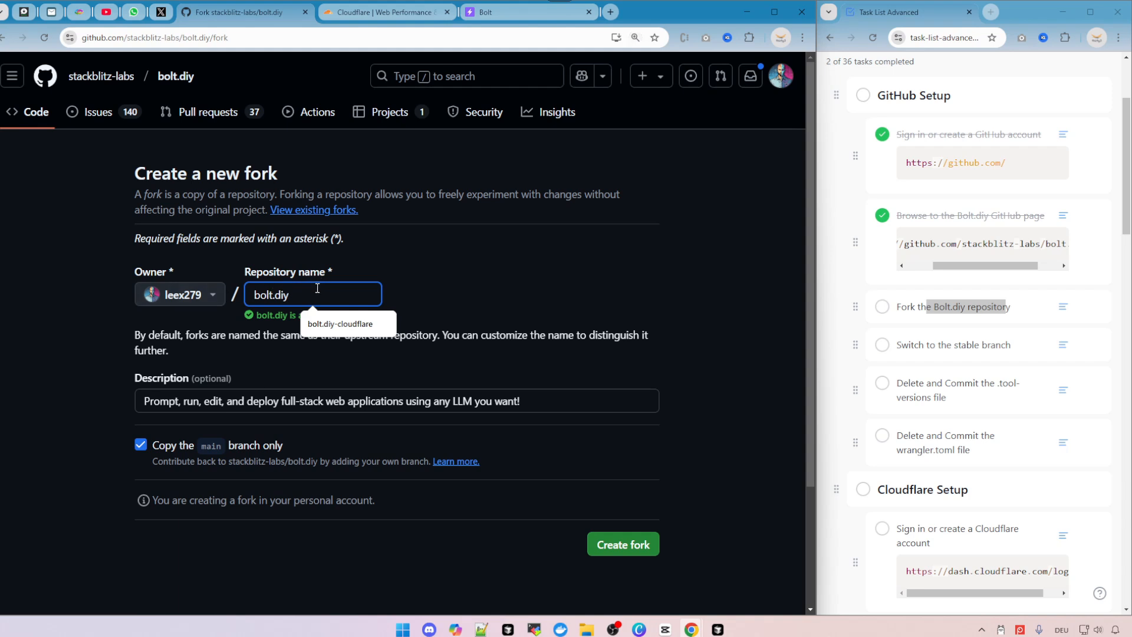
{"action": "type", "text": "-c"}
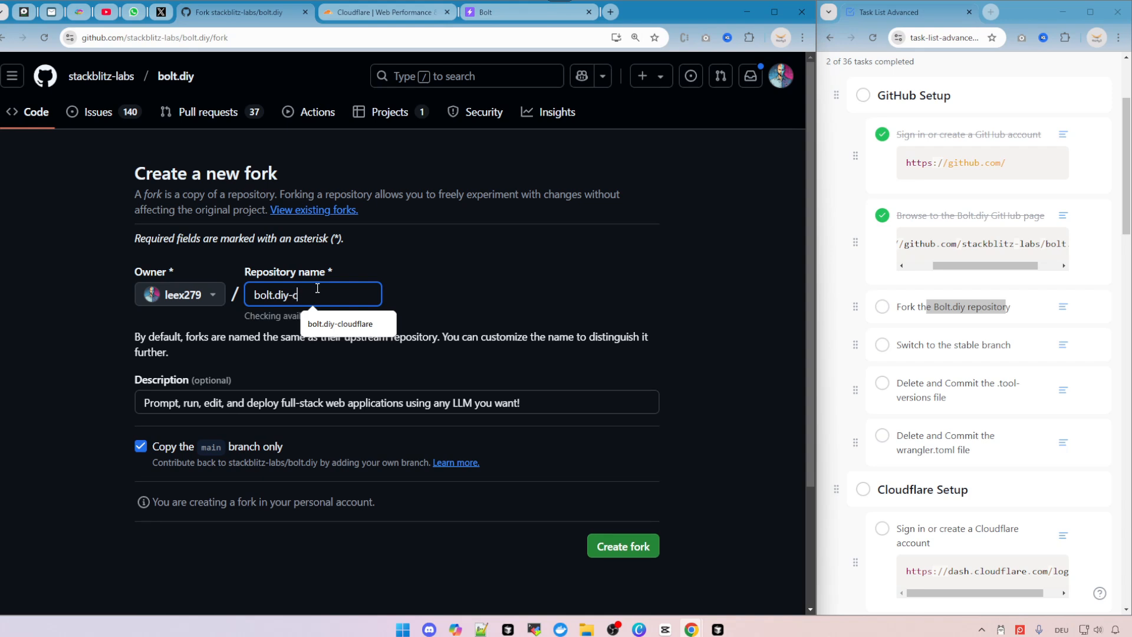
{"action": "type", "text": "loudflare"}
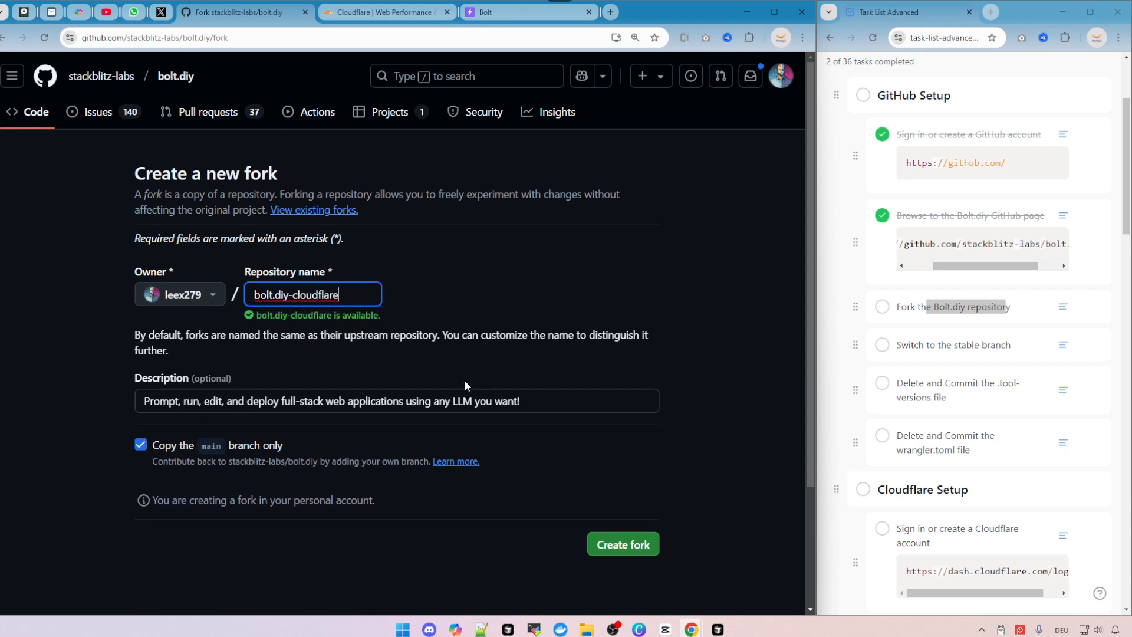
Tick the task 'Fork the Bolt.diy repository' as complete, undoing the accidental tick on the stable-branch task.
{"action": "scroll", "coordinate": [233, 451], "scroll_direction": "down", "scroll_amount": 1}
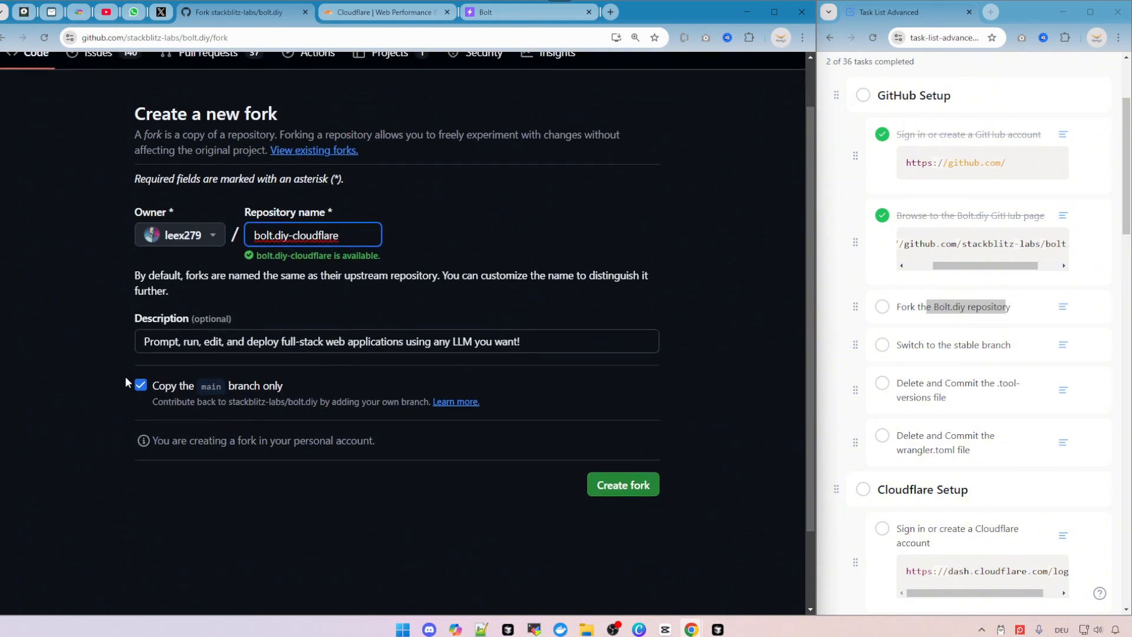
{"action": "left_click", "coordinate": [882, 307]}
{"action": "left_click", "coordinate": [882, 347]}
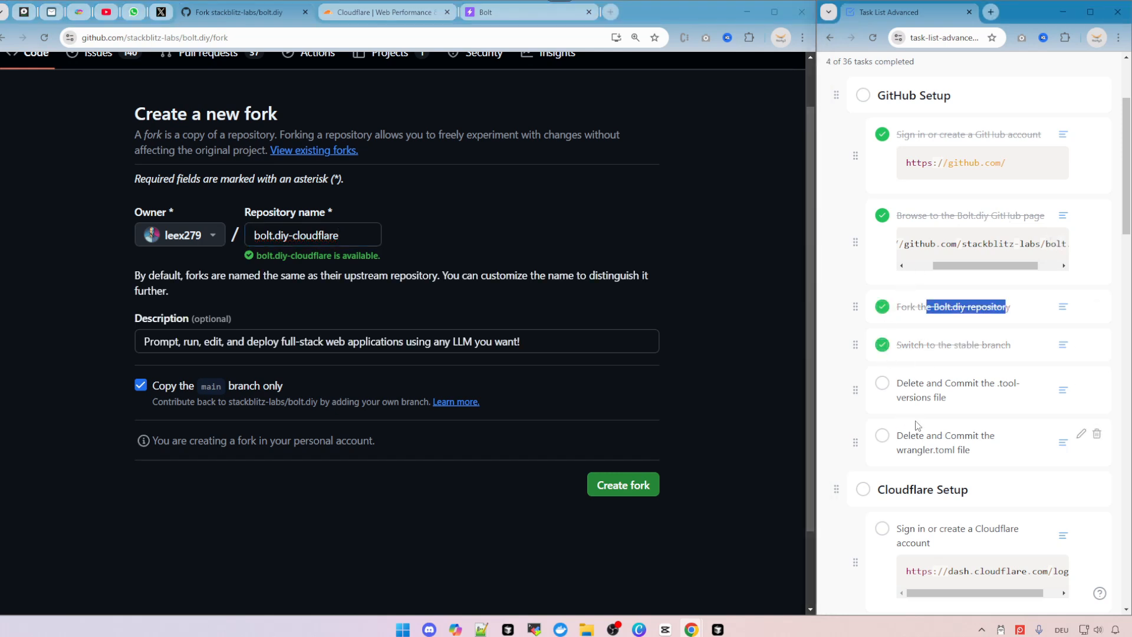
{"action": "left_click", "coordinate": [880, 352]}
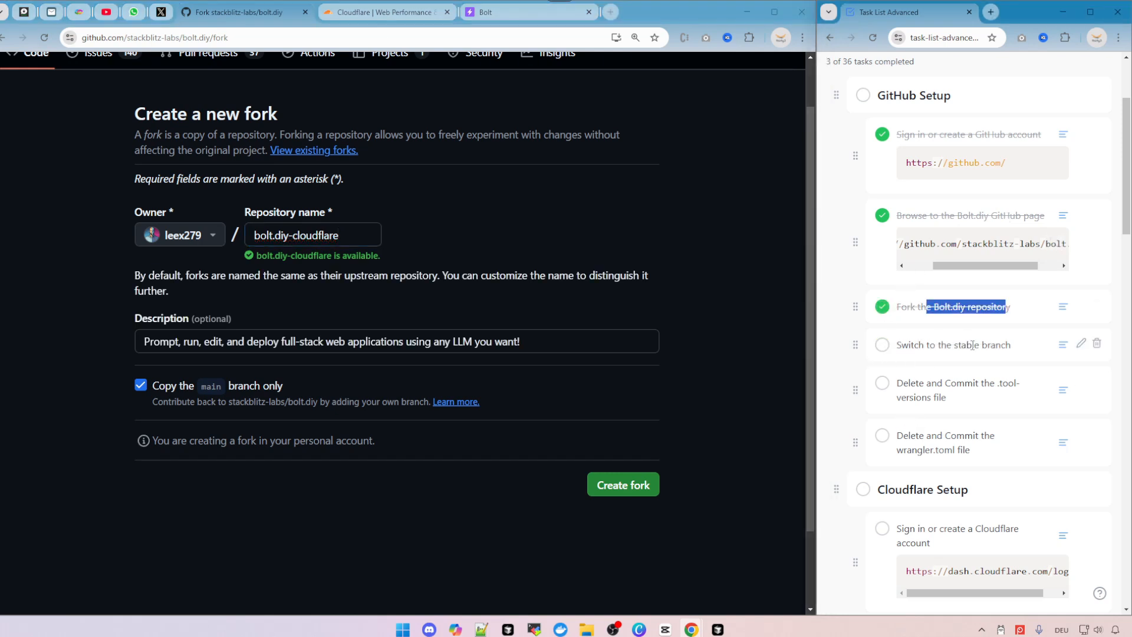
Disable copying the main branch only and create the fork.
{"action": "left_click", "coordinate": [141, 385]}
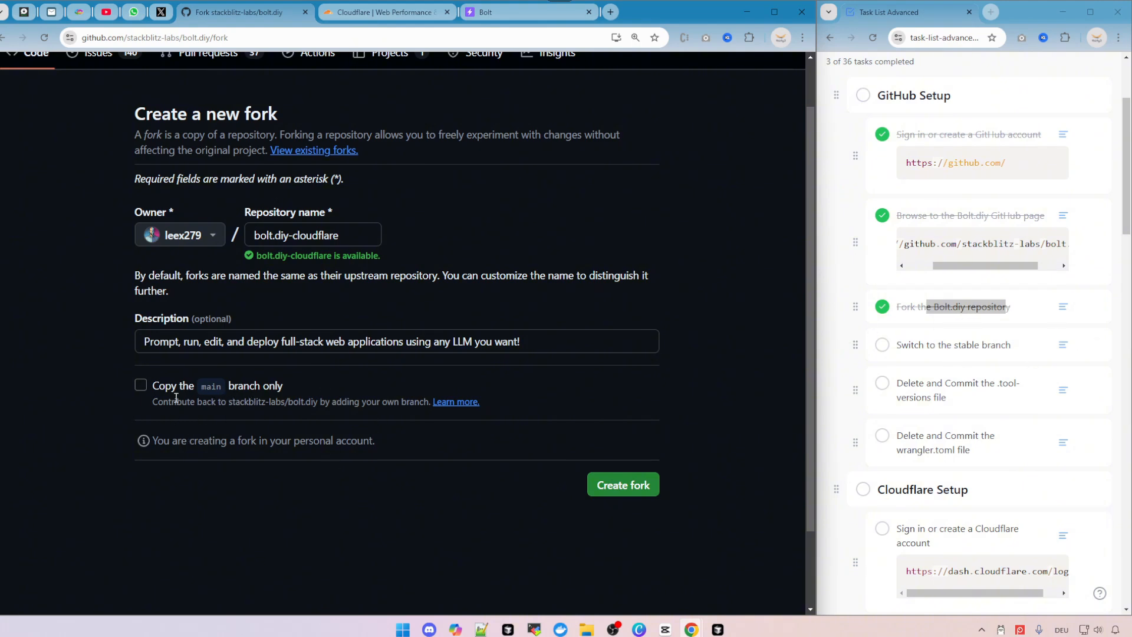
{"action": "key", "text": "ctrl+plus"}
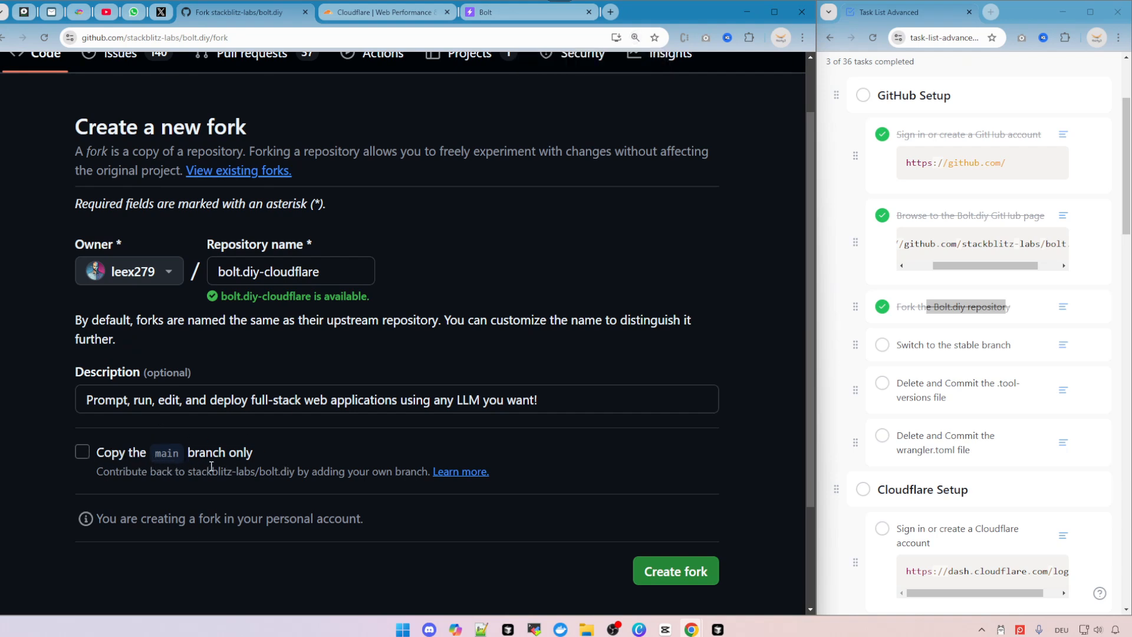
{"action": "scroll", "coordinate": [134, 382], "scroll_direction": "down", "scroll_amount": 1}
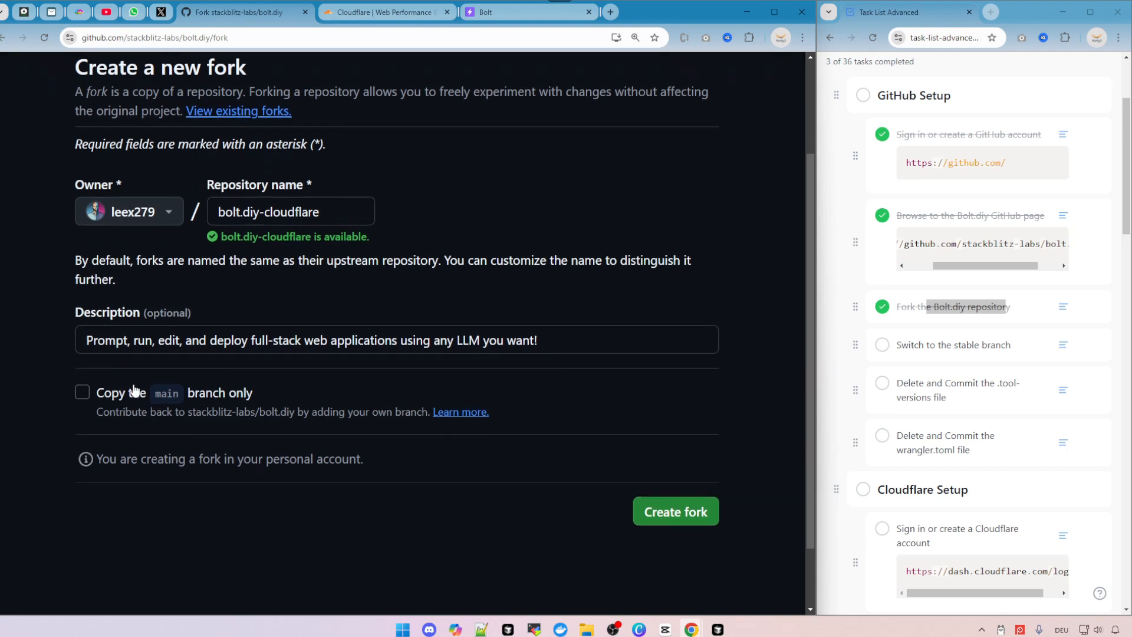
{"action": "left_click", "coordinate": [676, 516]}
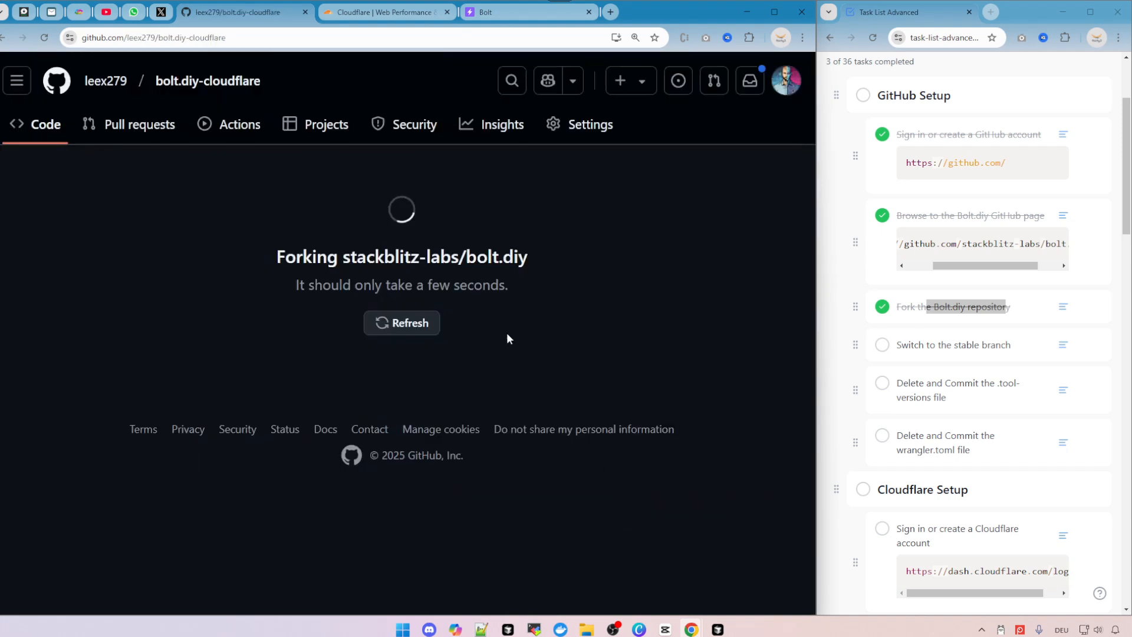
{"action": "key", "text": "ctrl+minus"}
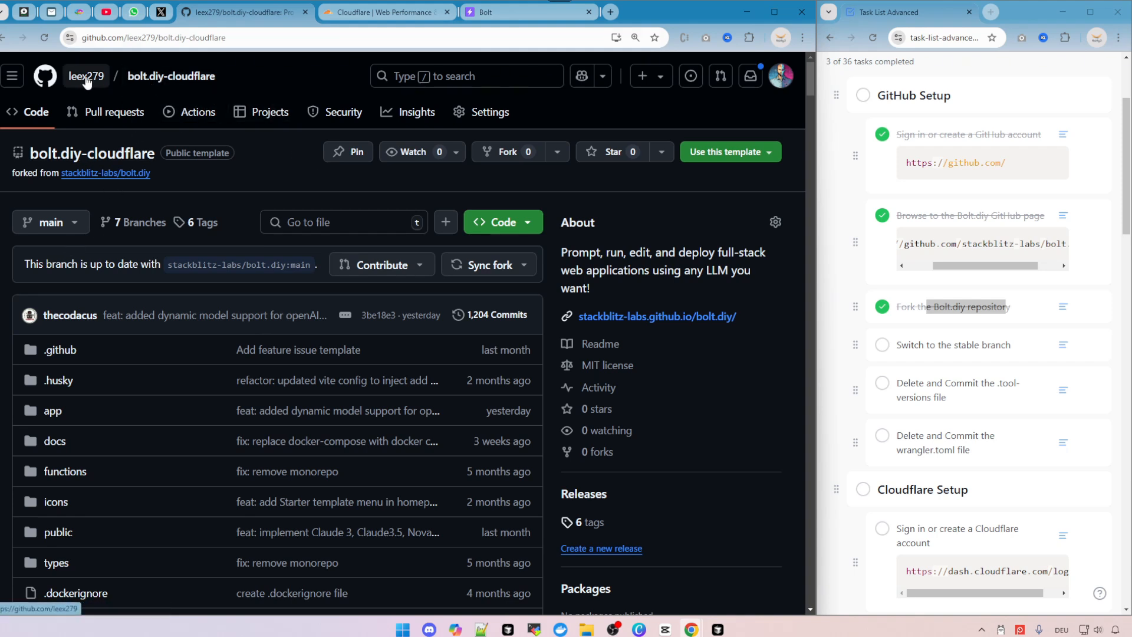
Switch the forked repository to the stable branch.
{"action": "mouse_move", "coordinate": [93, 79]}
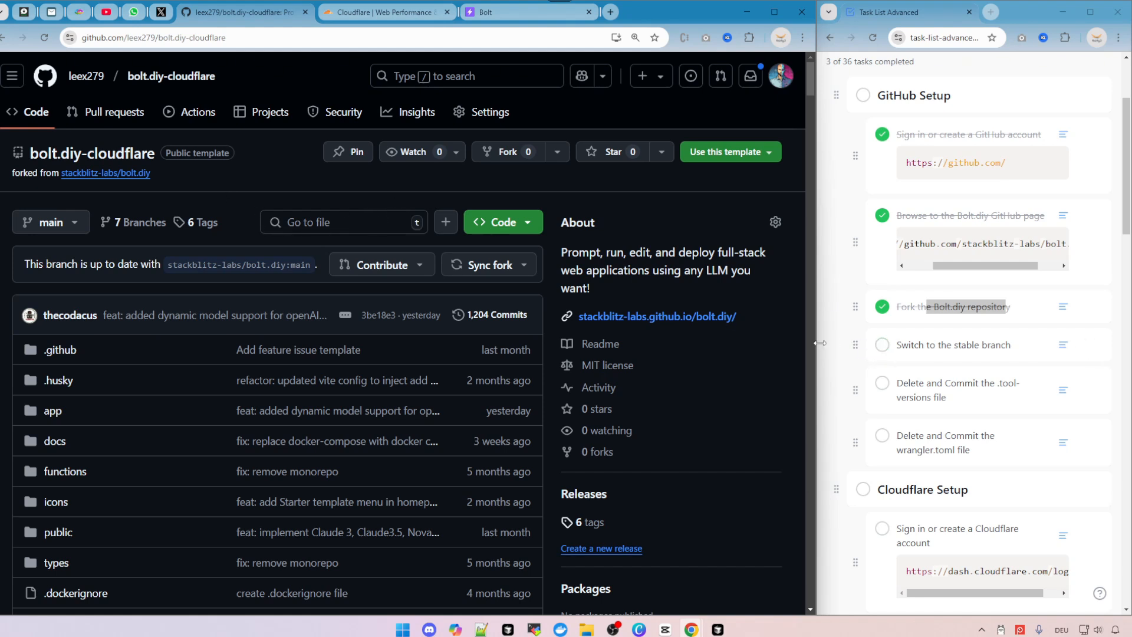
{"action": "left_click_drag", "start_coordinate": [929, 345], "coordinate": [1022, 355]}
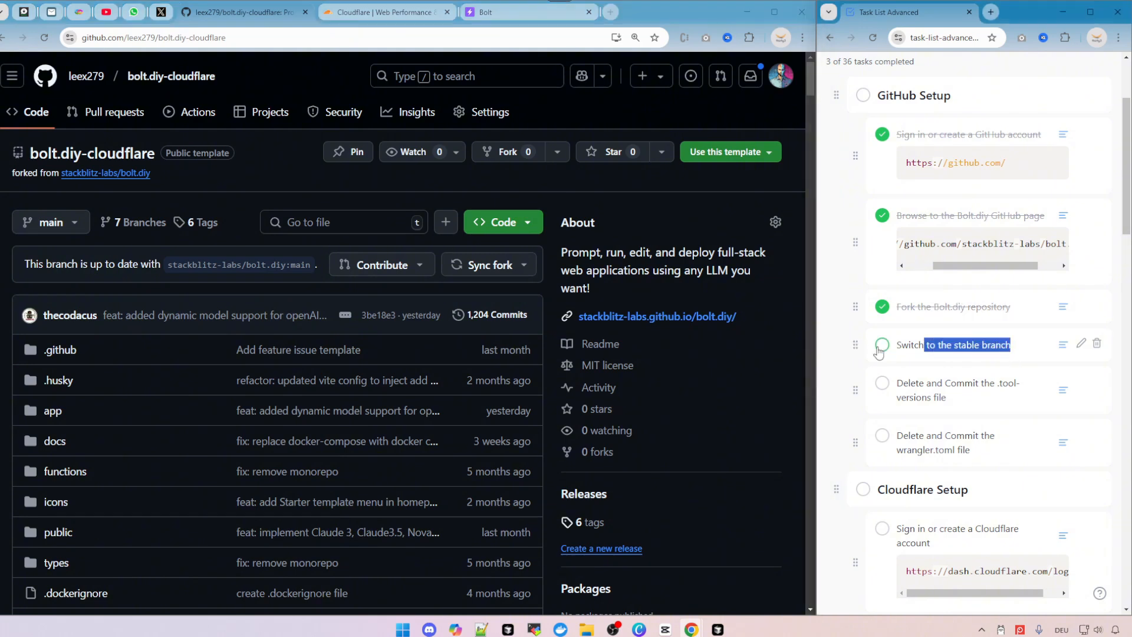
{"action": "left_click", "coordinate": [63, 227]}
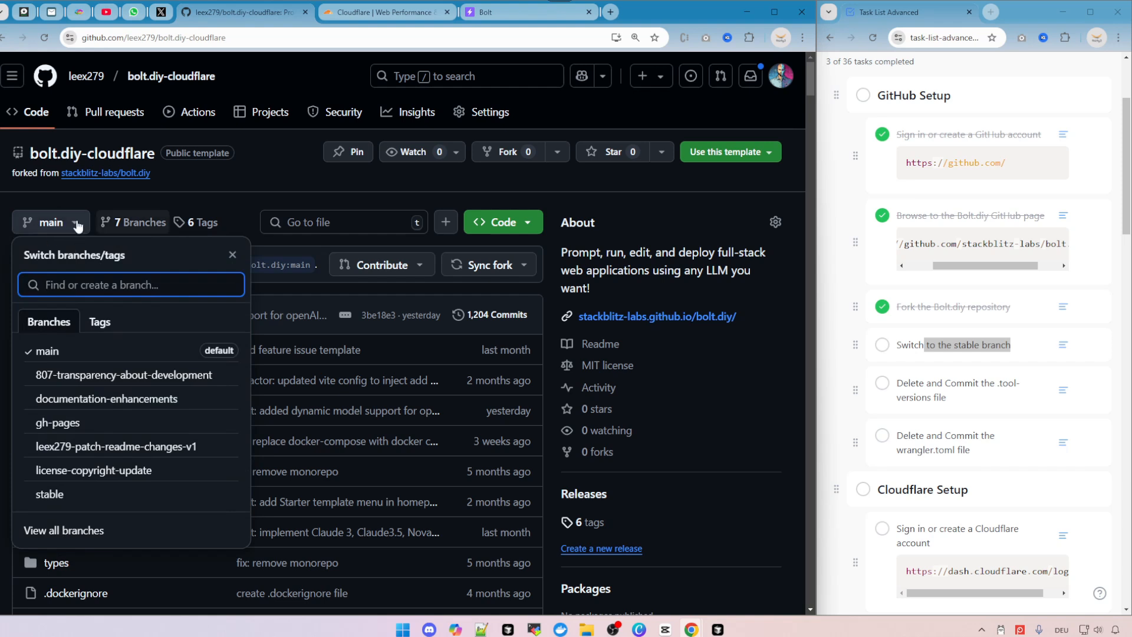
{"action": "type", "text": "stable"}
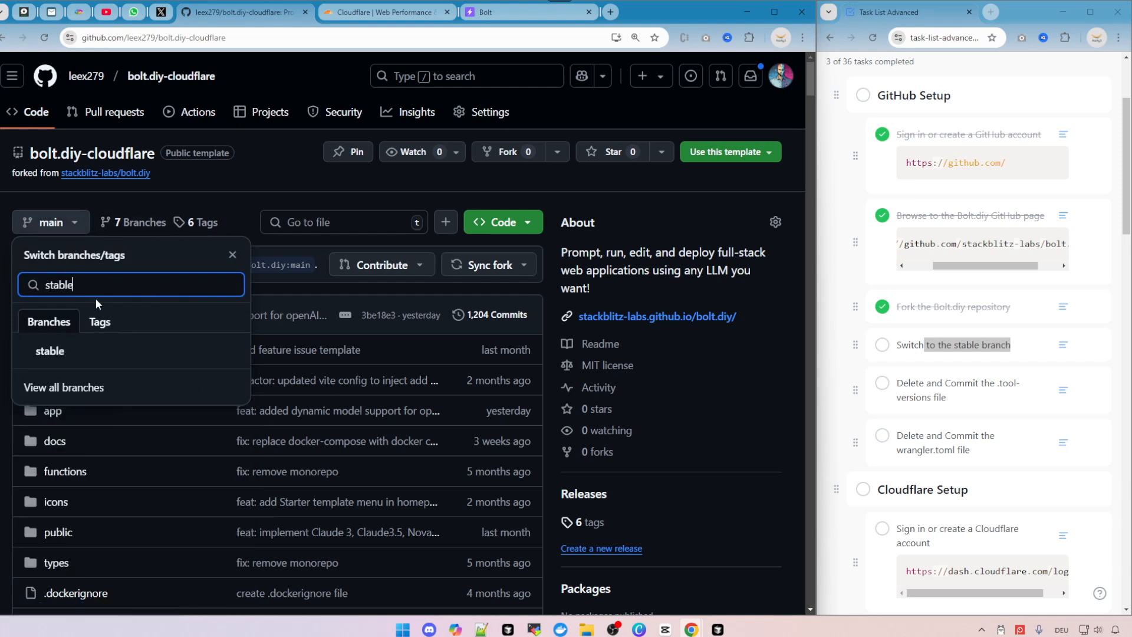
{"action": "left_click", "coordinate": [52, 352]}
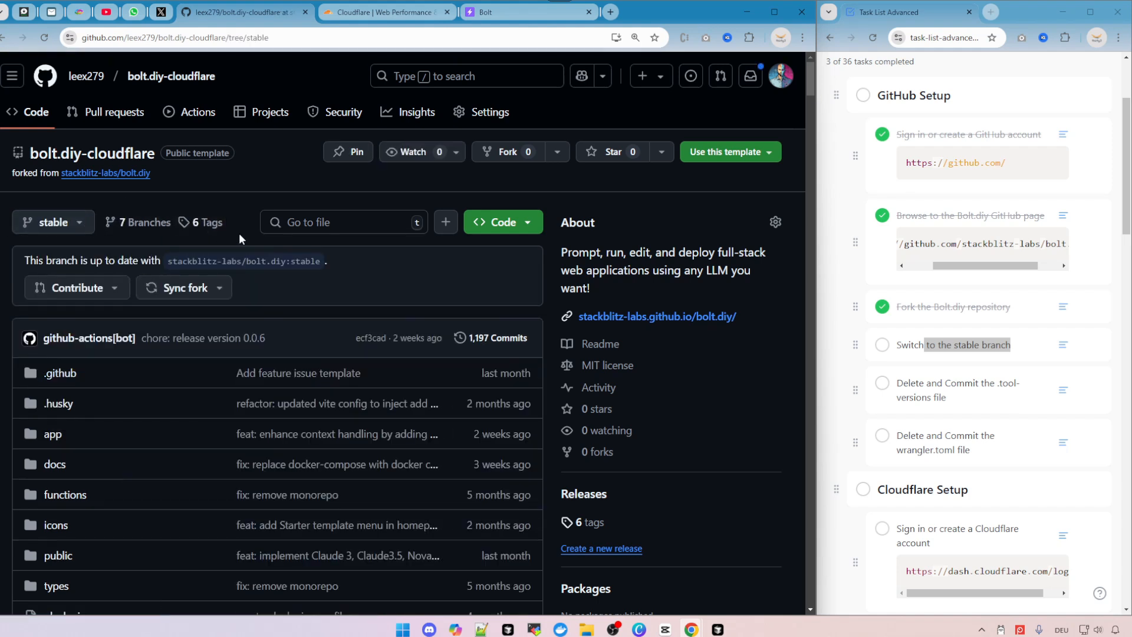
Tick the task 'Switch to the stable branch' as complete and review the next two tasks.
{"action": "scroll", "coordinate": [225, 272], "scroll_direction": "down", "scroll_amount": 3}
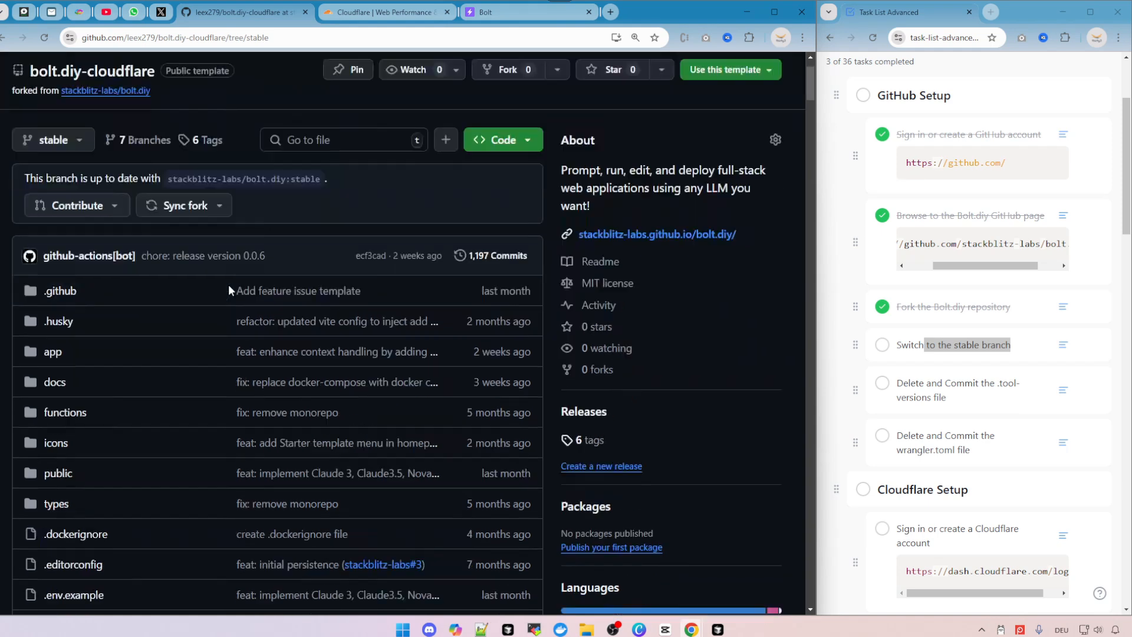
{"action": "left_click", "coordinate": [883, 344]}
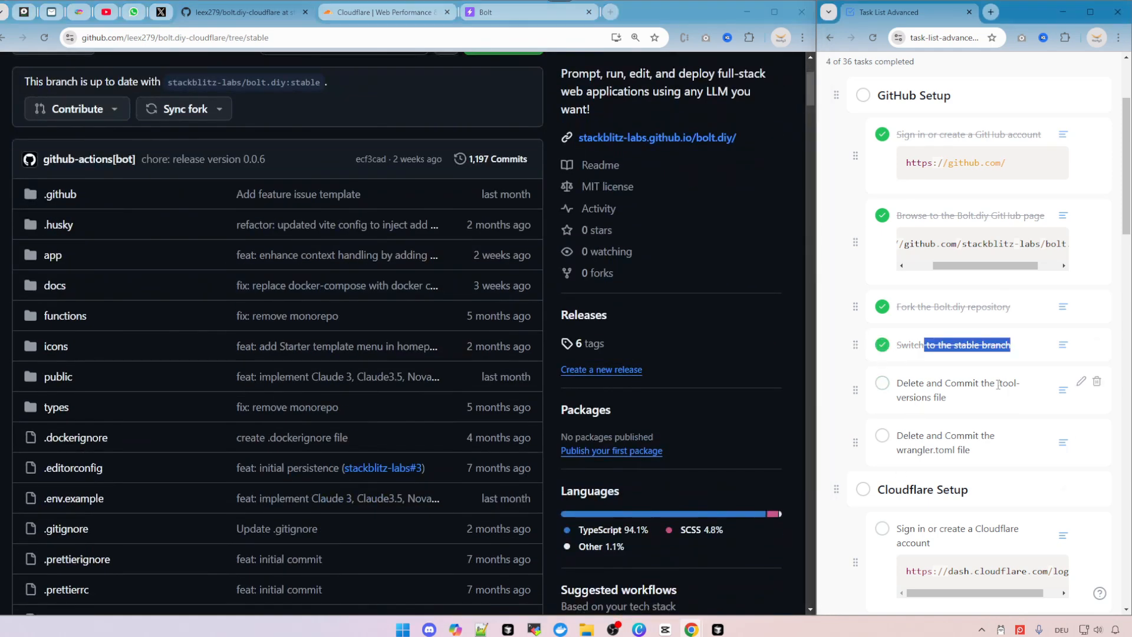
{"action": "left_click_drag", "start_coordinate": [998, 384], "coordinate": [1012, 399]}
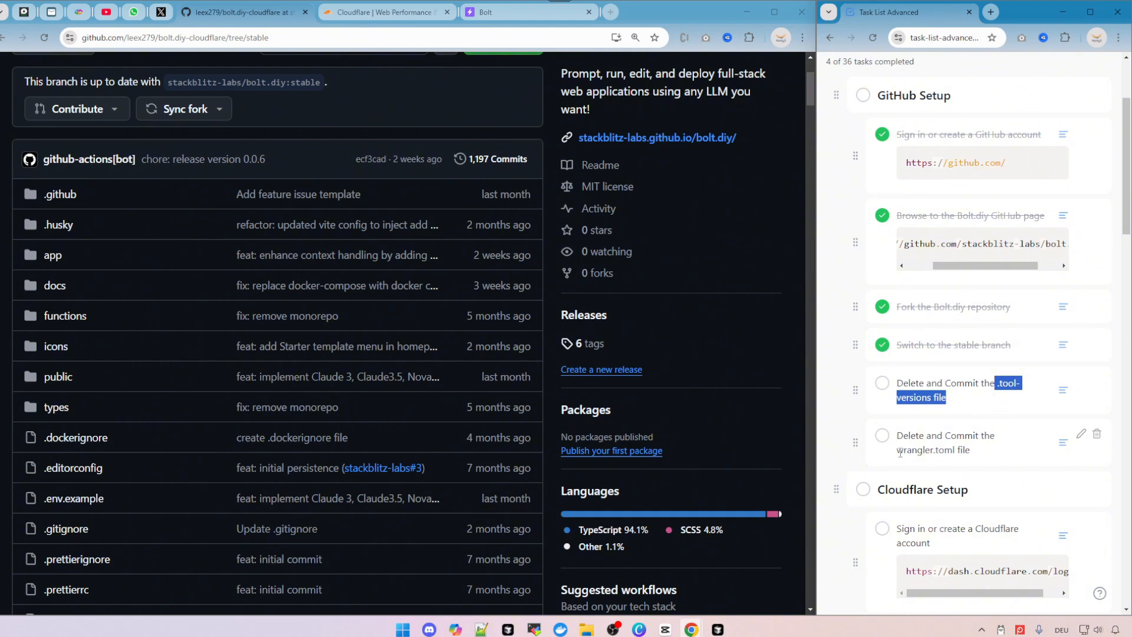
{"action": "left_click_drag", "start_coordinate": [896, 450], "coordinate": [974, 456]}
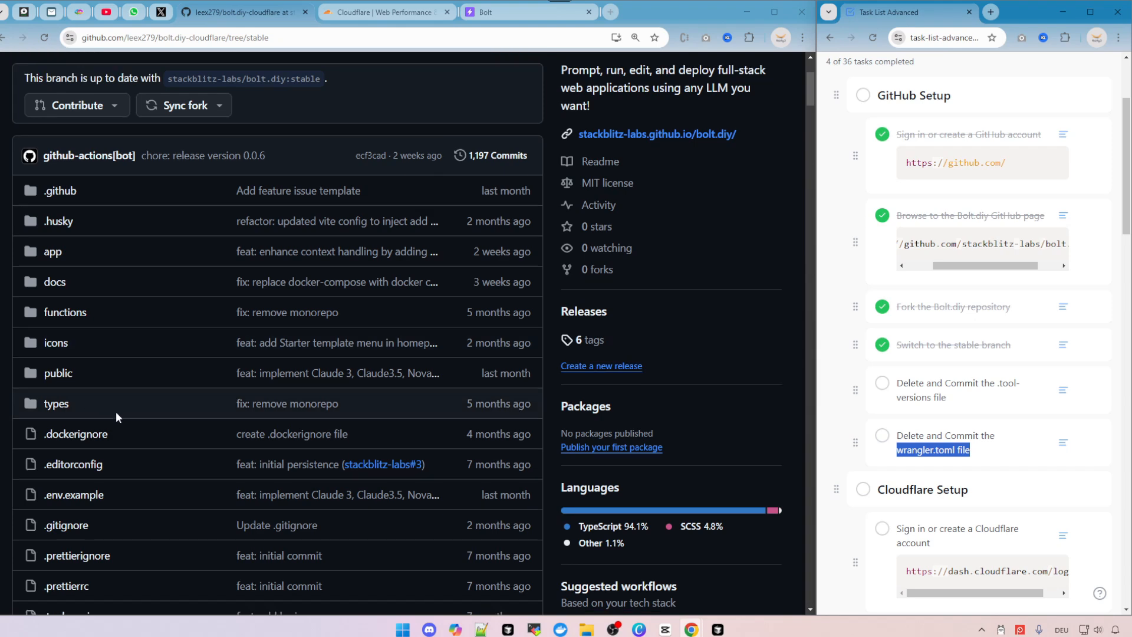
Open the wrangler.toml file from the repository's file list in a new tab.
{"action": "scroll", "coordinate": [150, 377], "scroll_direction": "down", "scroll_amount": 8}
{"action": "scroll", "coordinate": [175, 361], "scroll_direction": "down", "scroll_amount": 4}
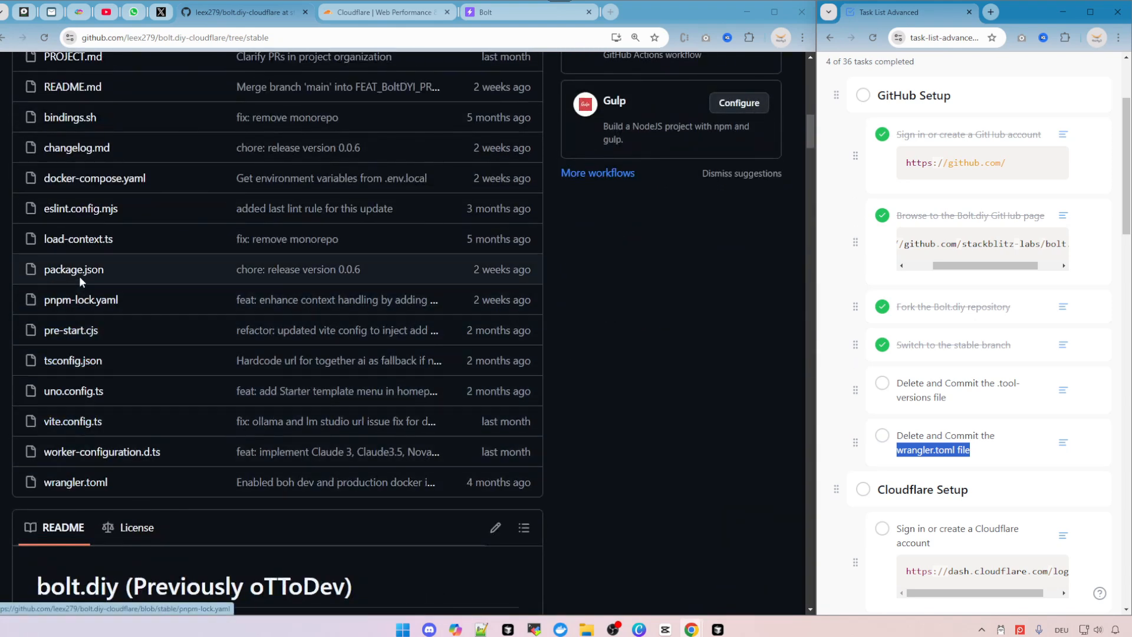
{"action": "right_click", "coordinate": [87, 485]}
{"action": "left_click", "coordinate": [123, 495]}
{"action": "scroll", "coordinate": [108, 388], "scroll_direction": "up", "scroll_amount": 2}
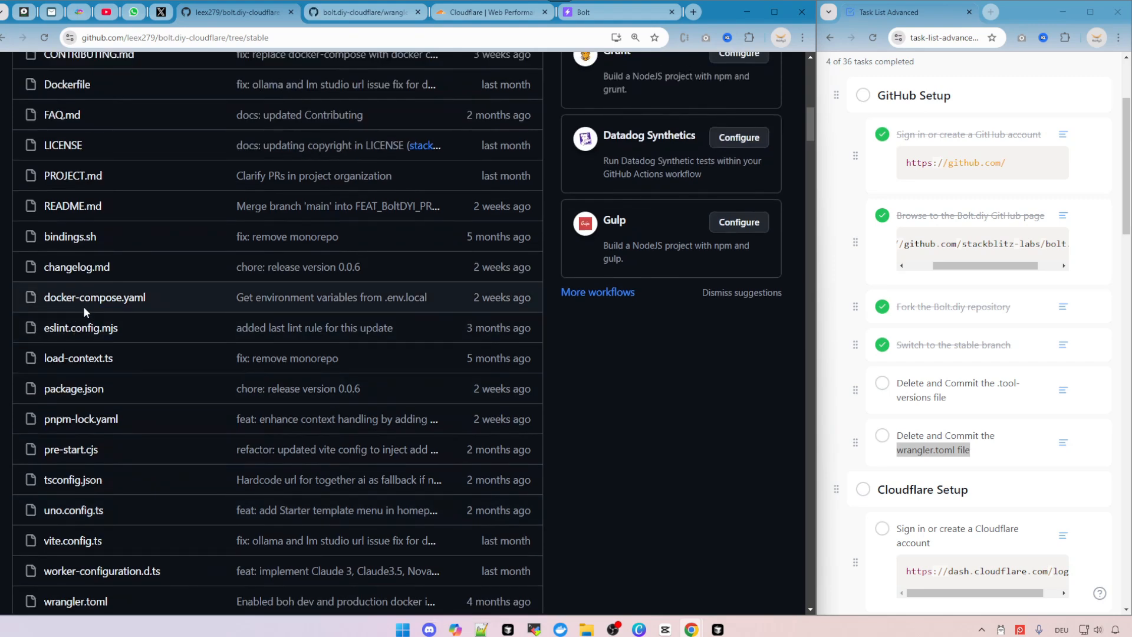
Open the .tool-versions file from the repository's file list in a new tab.
{"action": "scroll", "coordinate": [72, 247], "scroll_direction": "up", "scroll_amount": 3}
{"action": "right_click", "coordinate": [76, 204]}
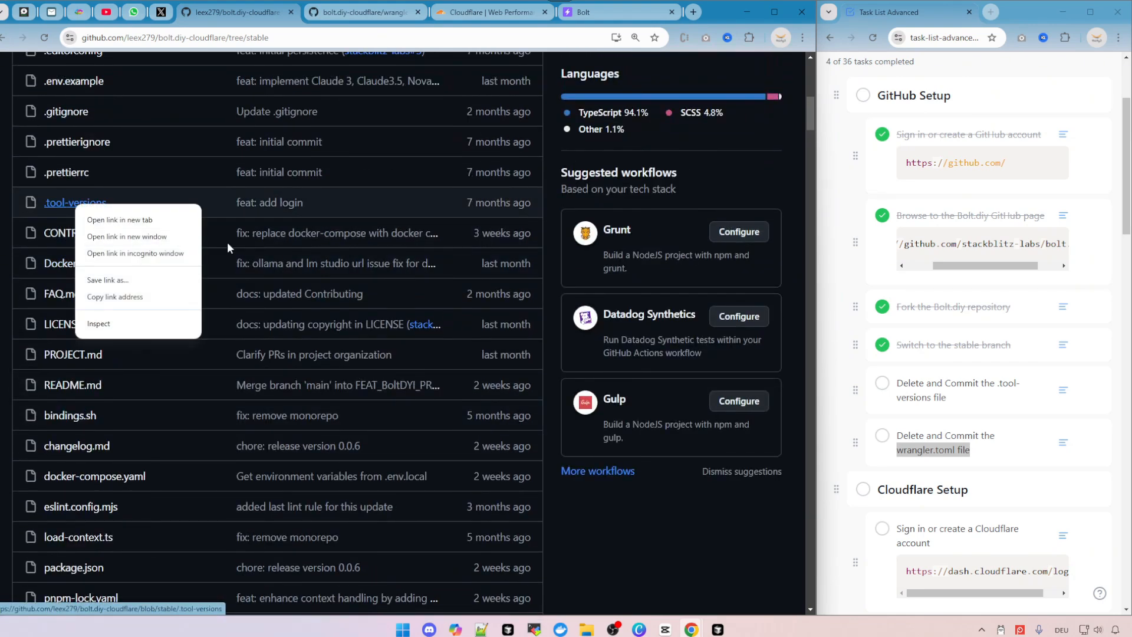
{"action": "left_click", "coordinate": [172, 226]}
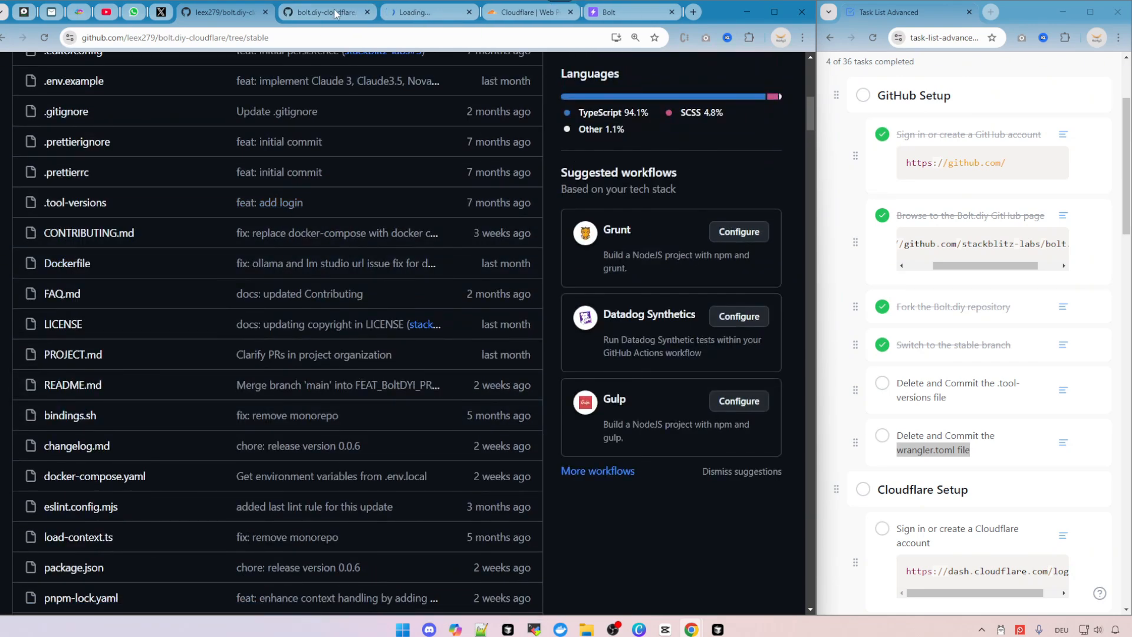
Delete wrangler.toml and commit the deletion directly to the stable branch with the message 'Delete wrangler.toml'.
{"action": "left_click", "coordinate": [335, 13]}
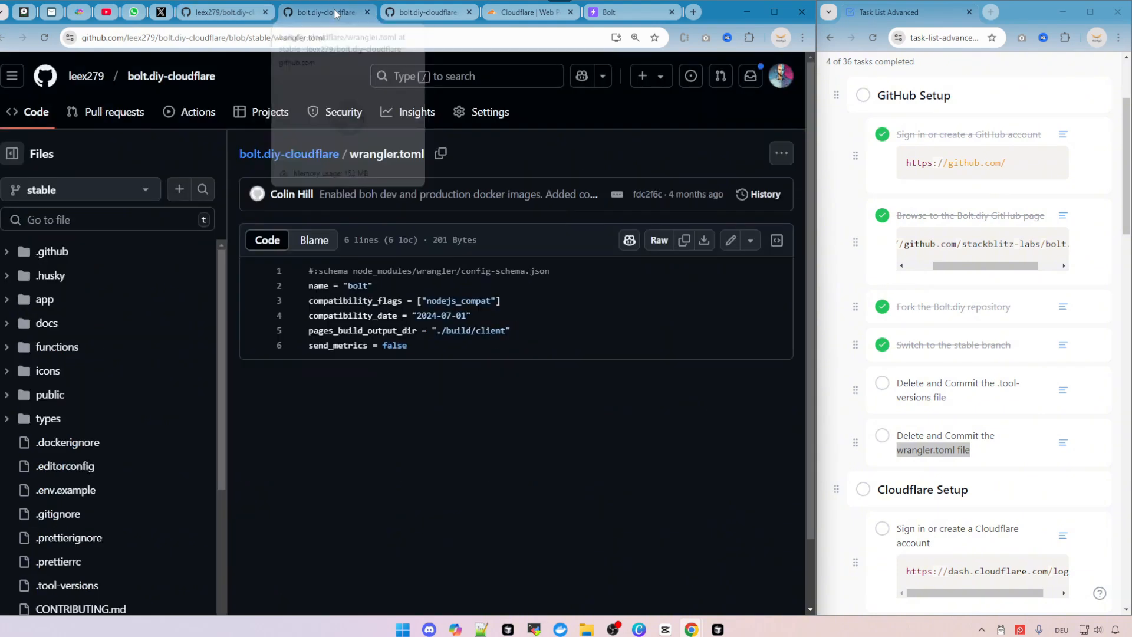
{"action": "left_click", "coordinate": [782, 154]}
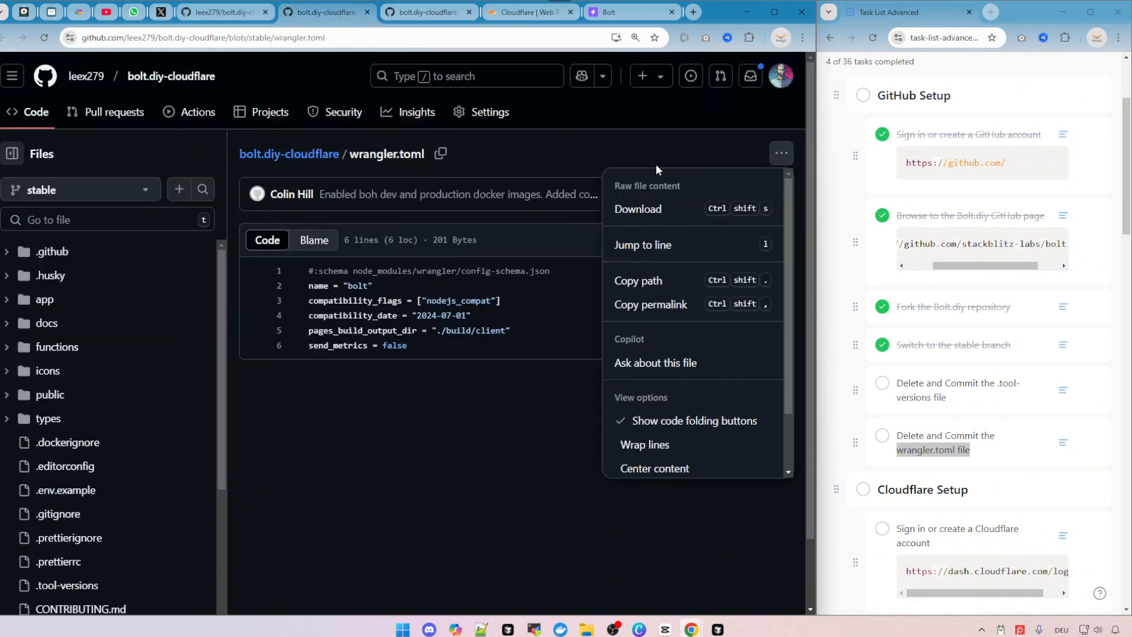
{"action": "scroll", "coordinate": [686, 375], "scroll_direction": "down", "scroll_amount": 1}
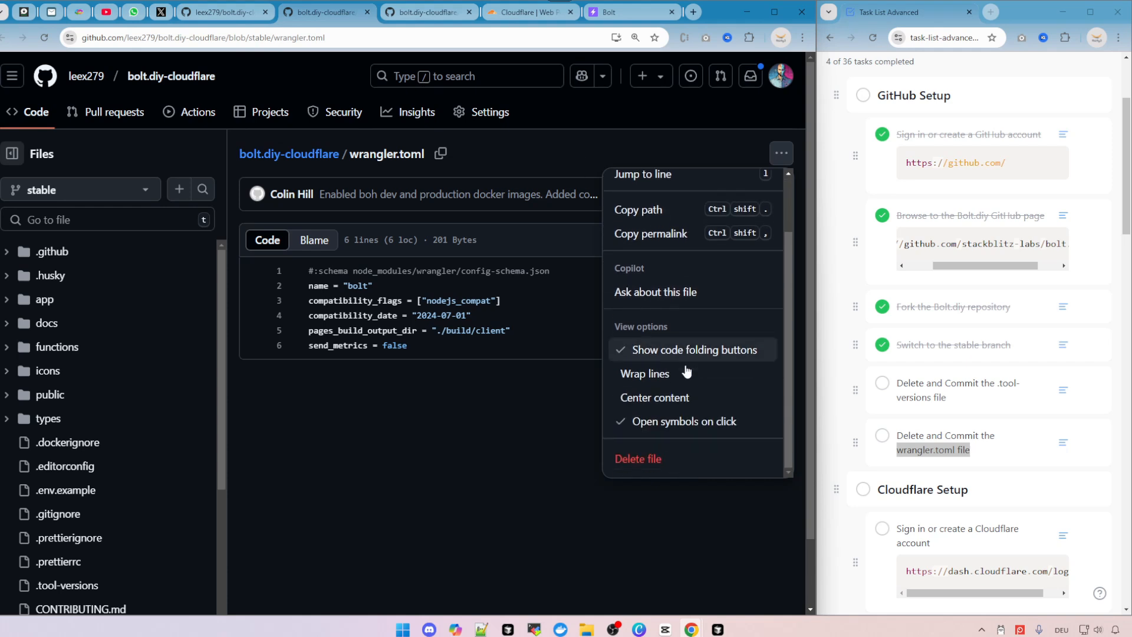
{"action": "left_click", "coordinate": [642, 464]}
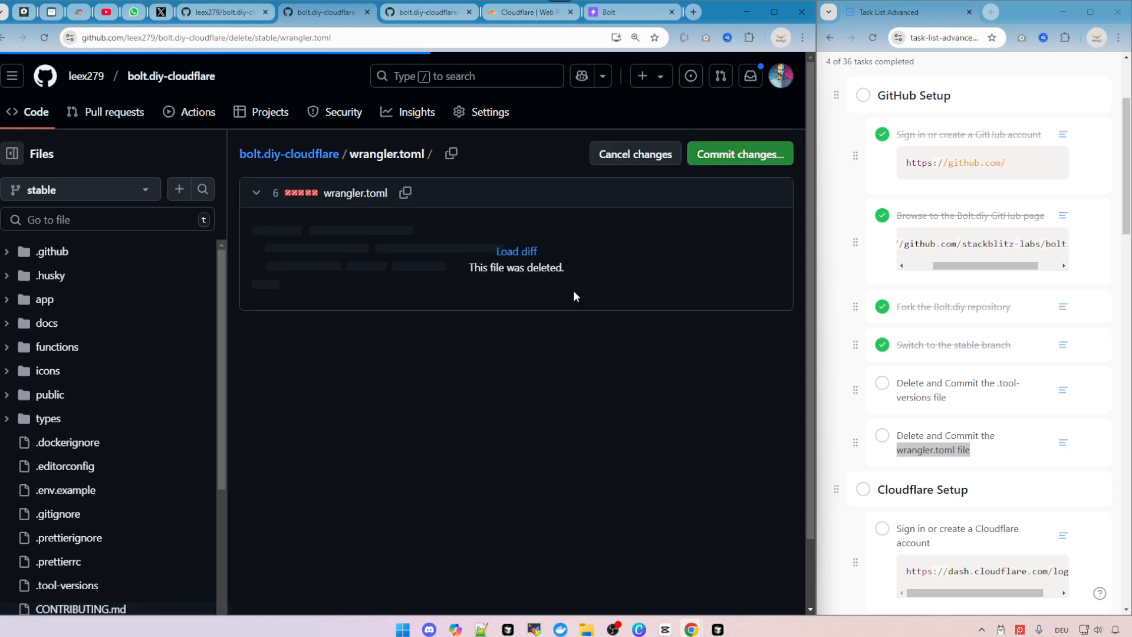
{"action": "left_click", "coordinate": [744, 156]}
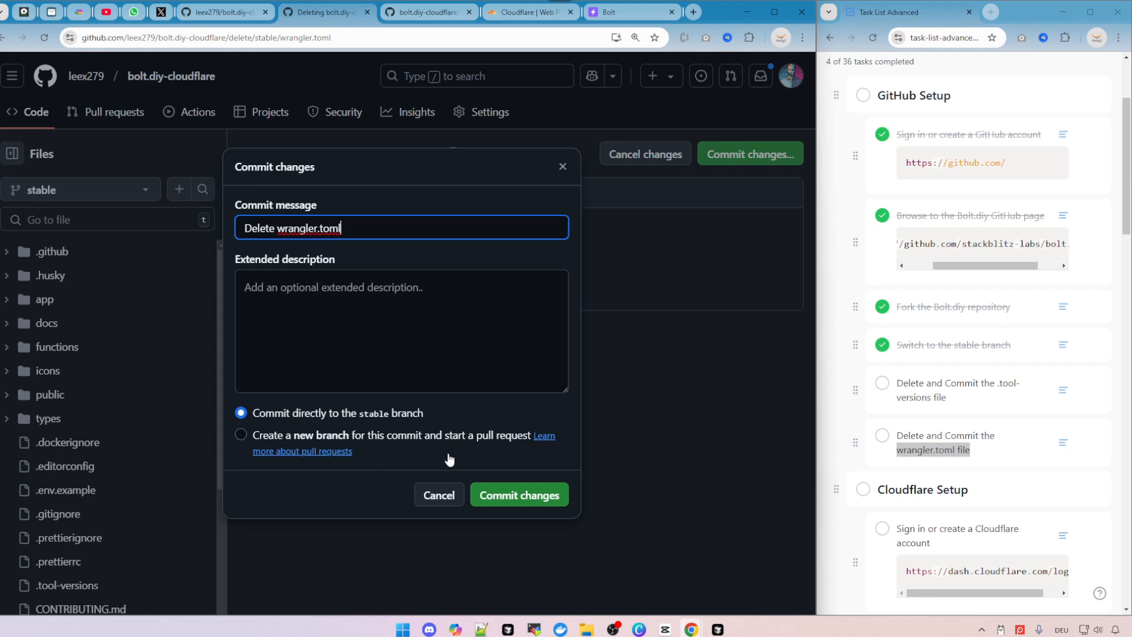
{"action": "left_click", "coordinate": [516, 500]}
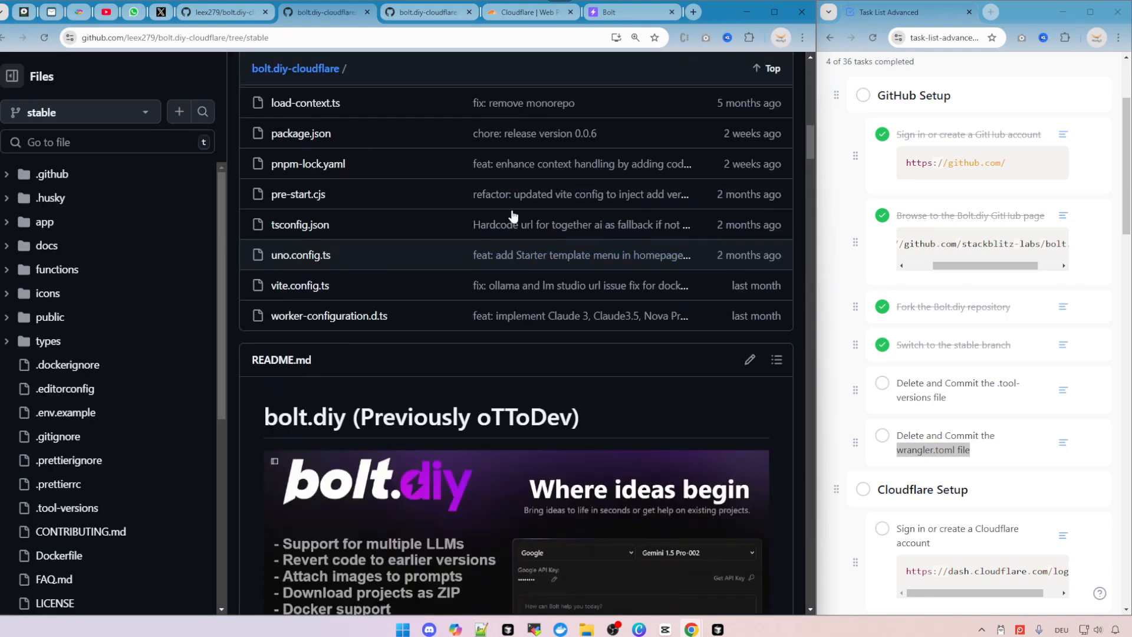
Delete the .tool-versions file and commit the deletion directly to the stable branch.
{"action": "left_click", "coordinate": [366, 12]}
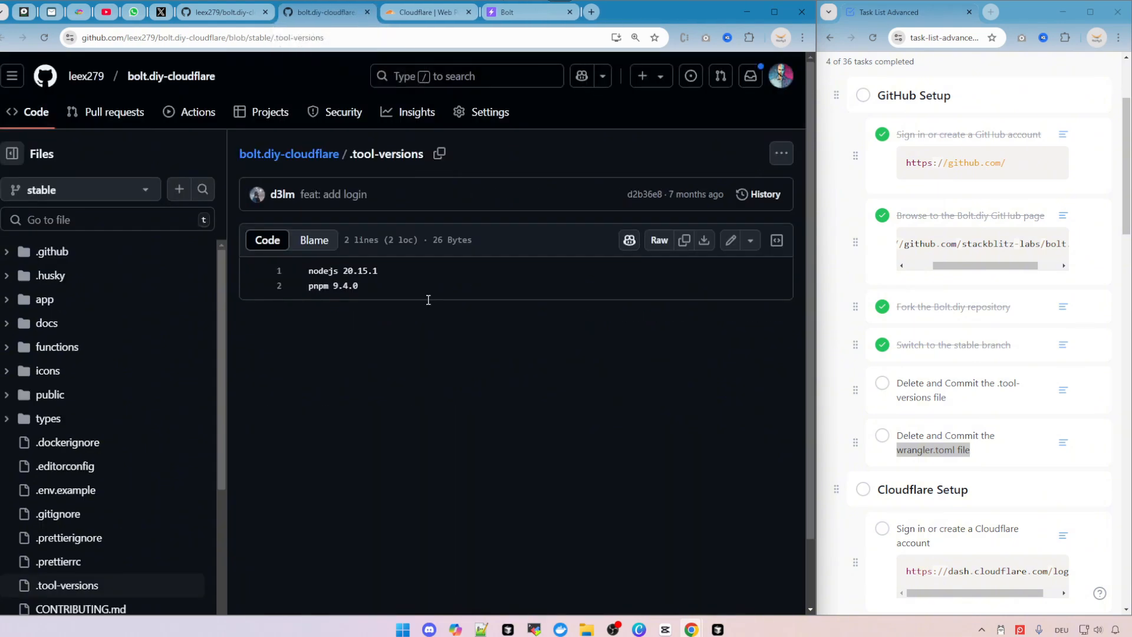
{"action": "left_click", "coordinate": [782, 153]}
{"action": "scroll", "coordinate": [734, 370], "scroll_direction": "down", "scroll_amount": 2}
{"action": "left_click", "coordinate": [649, 459]}
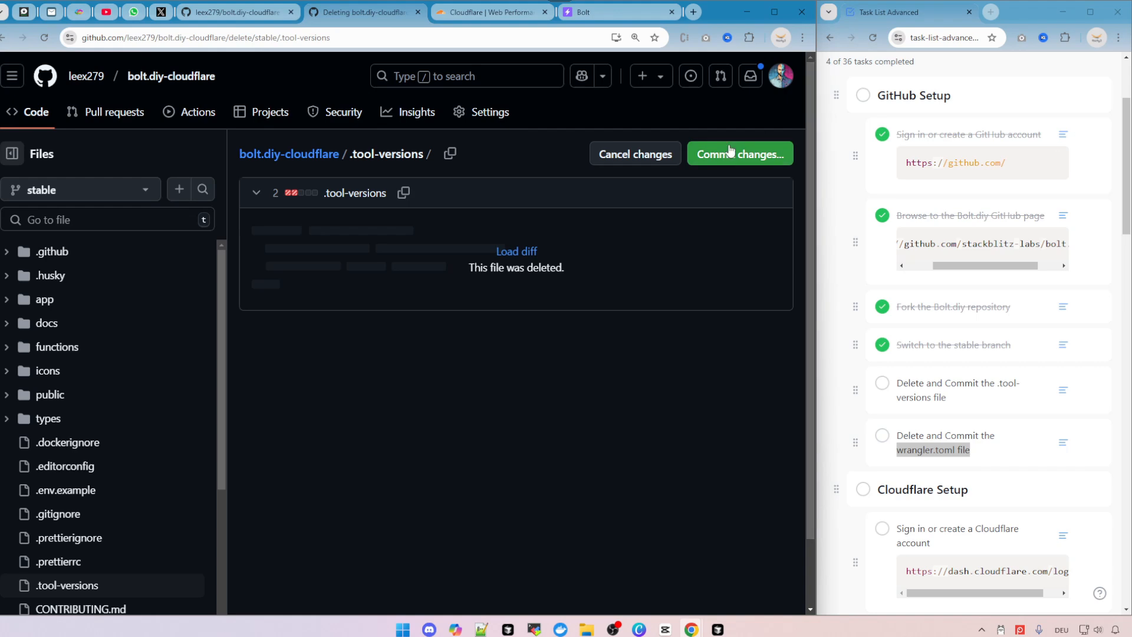
{"action": "left_click", "coordinate": [741, 154]}
{"action": "left_click", "coordinate": [508, 495]}
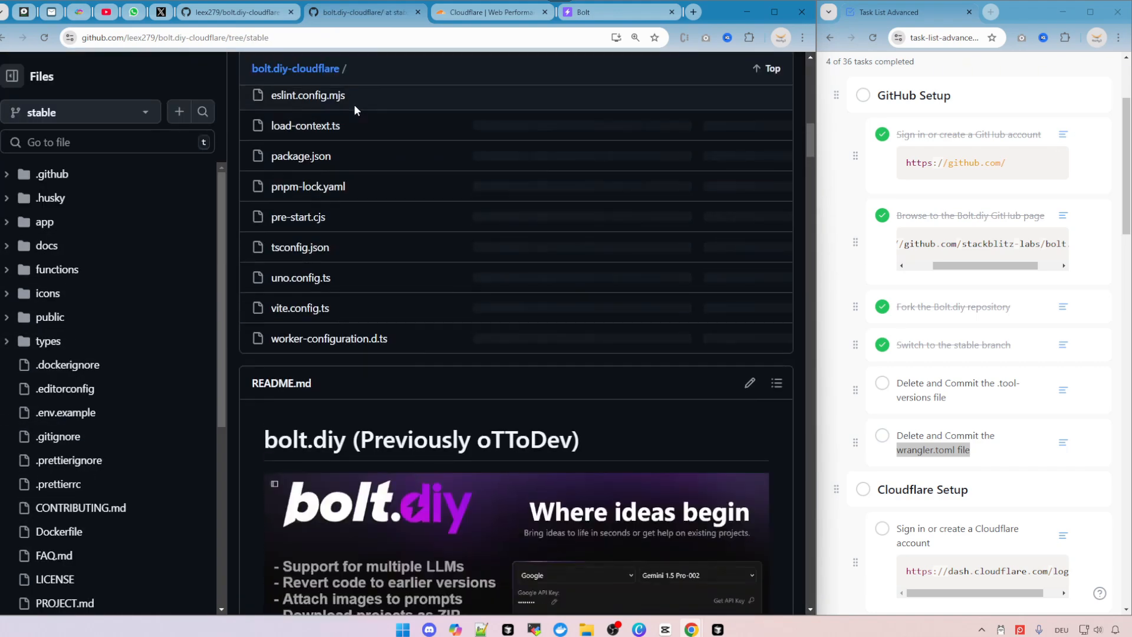
Close the deletion tab and tick both 'Delete and Commit' tasks as complete in the task list.
{"action": "left_click", "coordinate": [418, 12]}
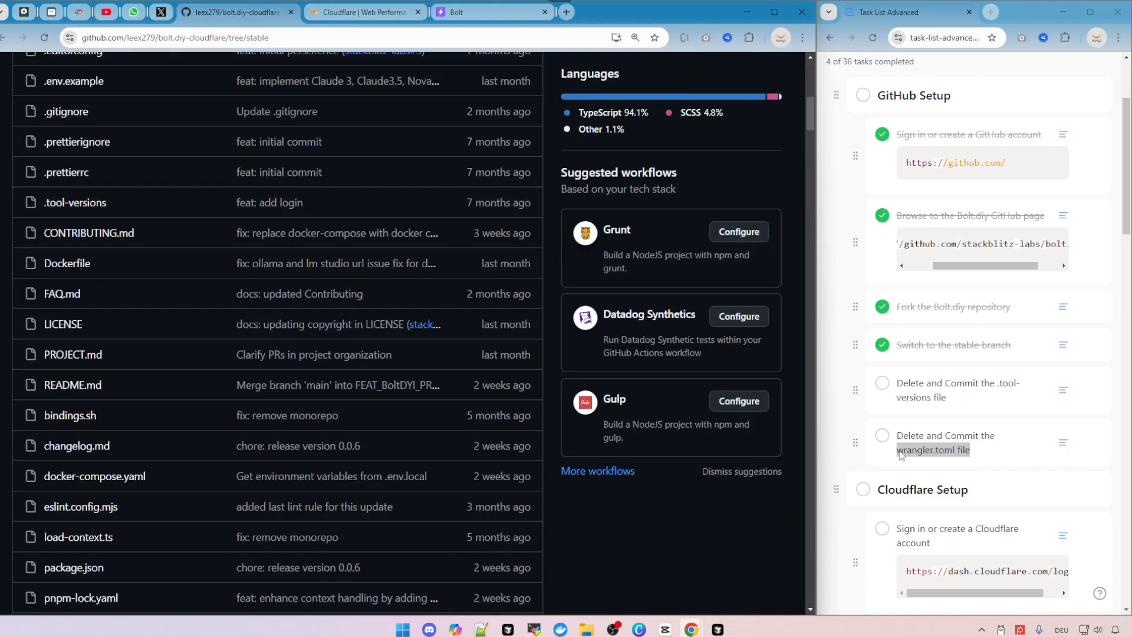
{"action": "left_click", "coordinate": [882, 383]}
{"action": "left_click", "coordinate": [882, 435]}
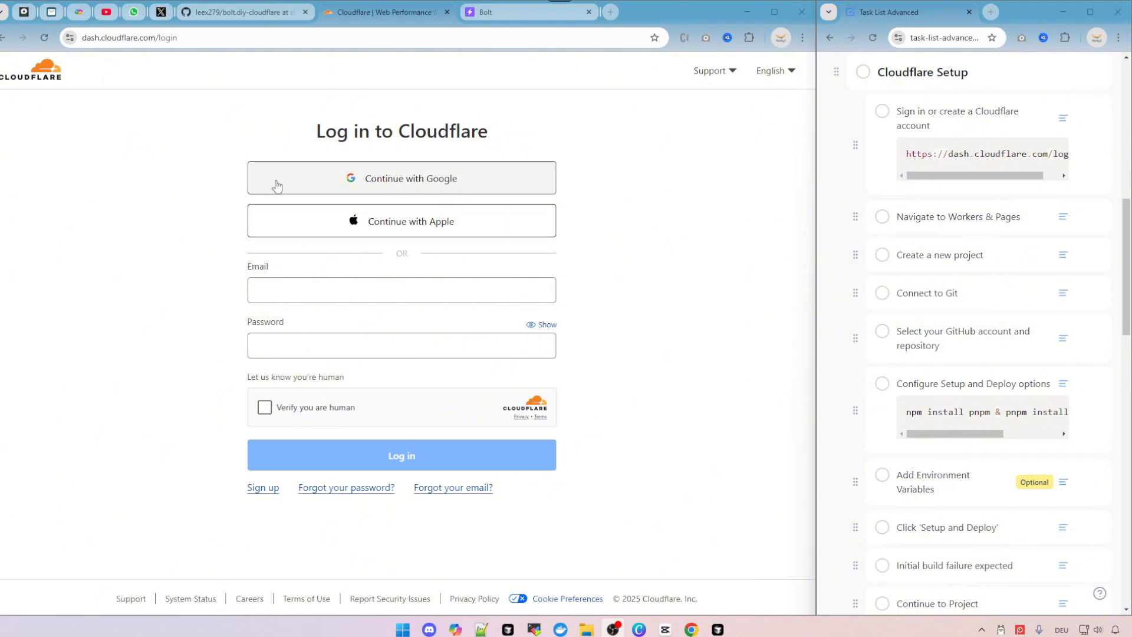
Copy the Cloudflare login URL from the task list and open it in the browser.
{"action": "left_click", "coordinate": [146, 38]}
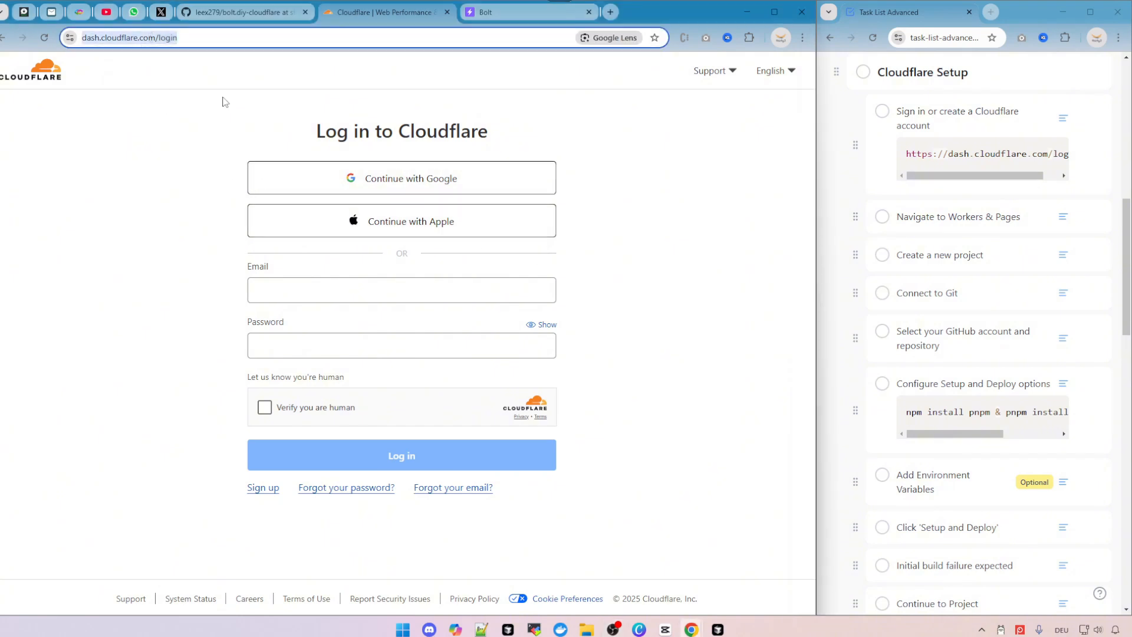
{"action": "left_click", "coordinate": [1055, 152]}
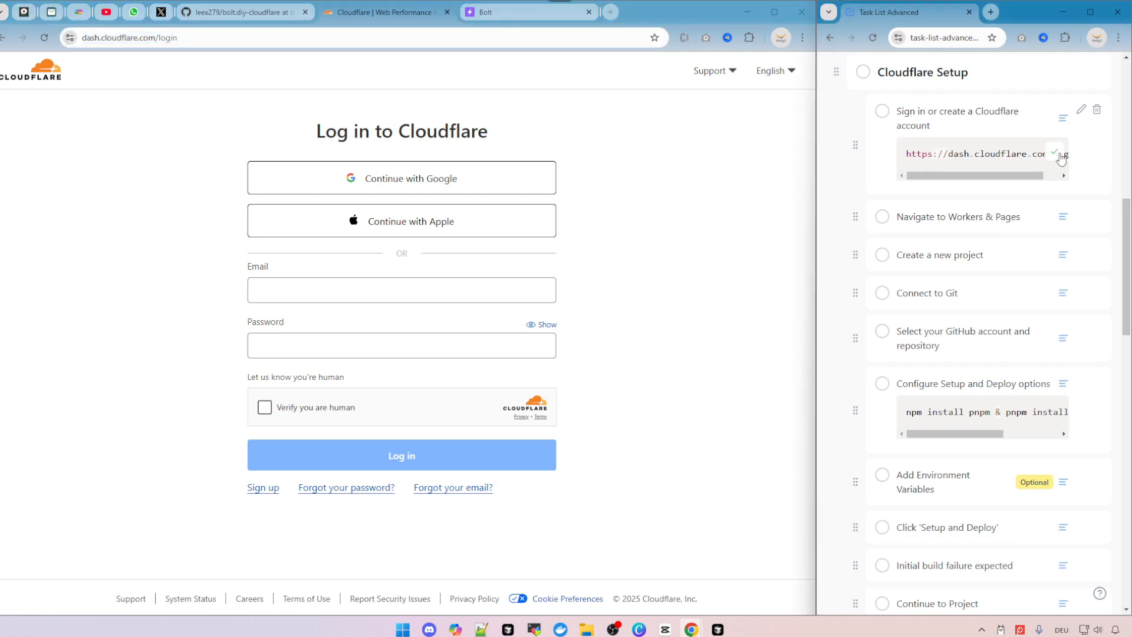
{"action": "left_click", "coordinate": [180, 40]}
{"action": "key", "text": "ctrl+v"}
{"action": "key", "text": "ctrl+a"}
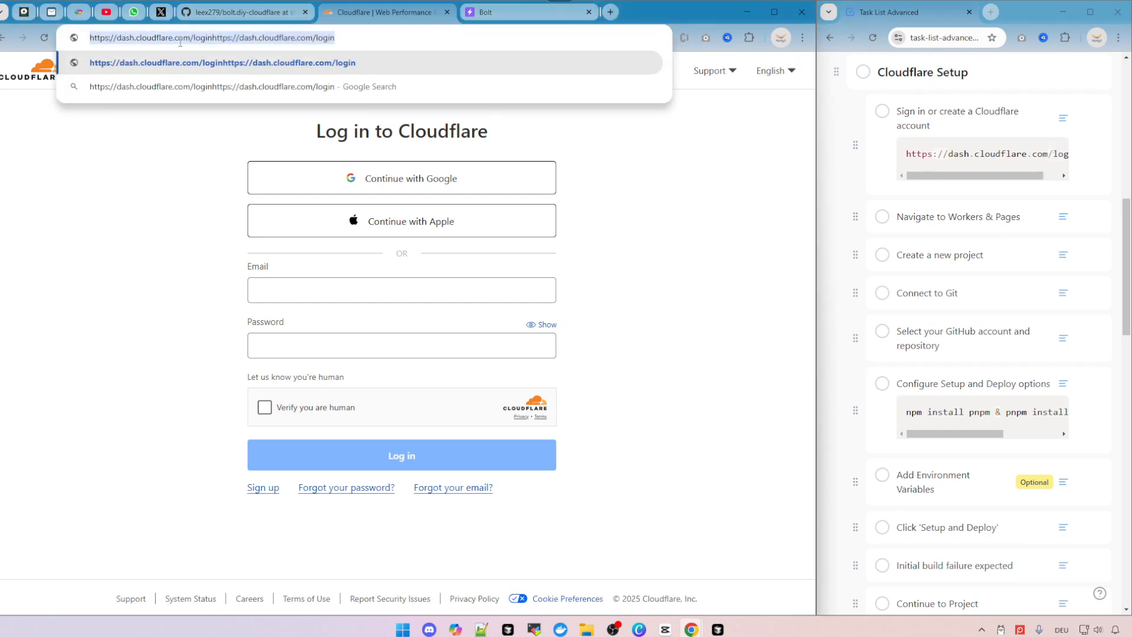
{"action": "key", "text": "ctrl+v"}
{"action": "key", "text": "Return"}
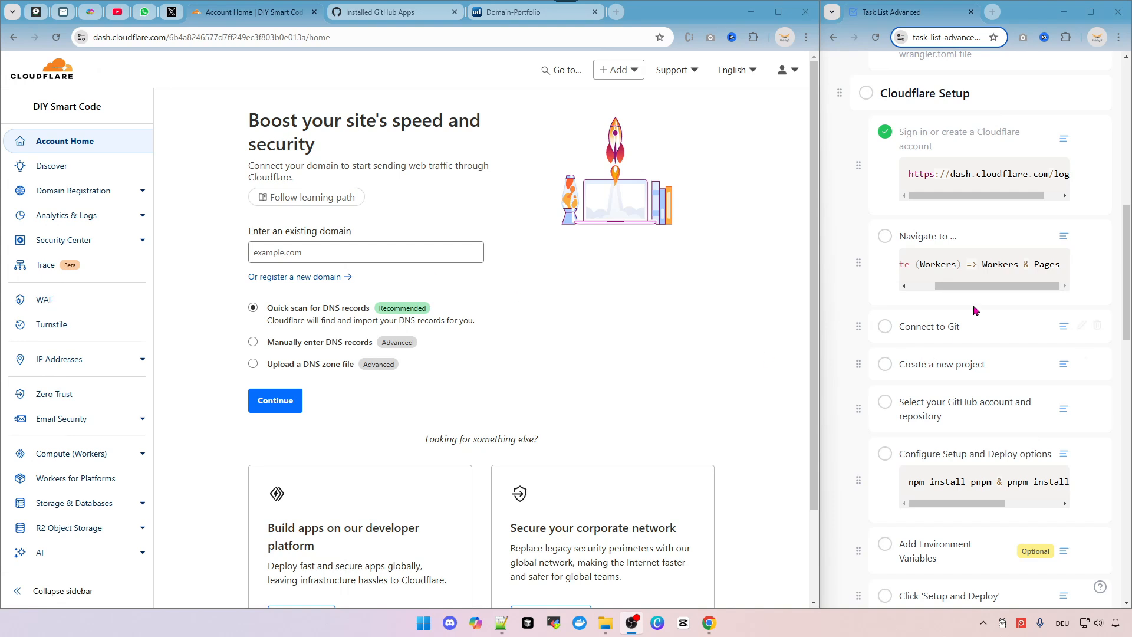
Open Workers & Pages under Compute (Workers), switch to Pages, and tick the 'Navigate to' and 'Connect to Git' tasks.
{"action": "left_click_drag", "start_coordinate": [981, 286], "coordinate": [1033, 291]}
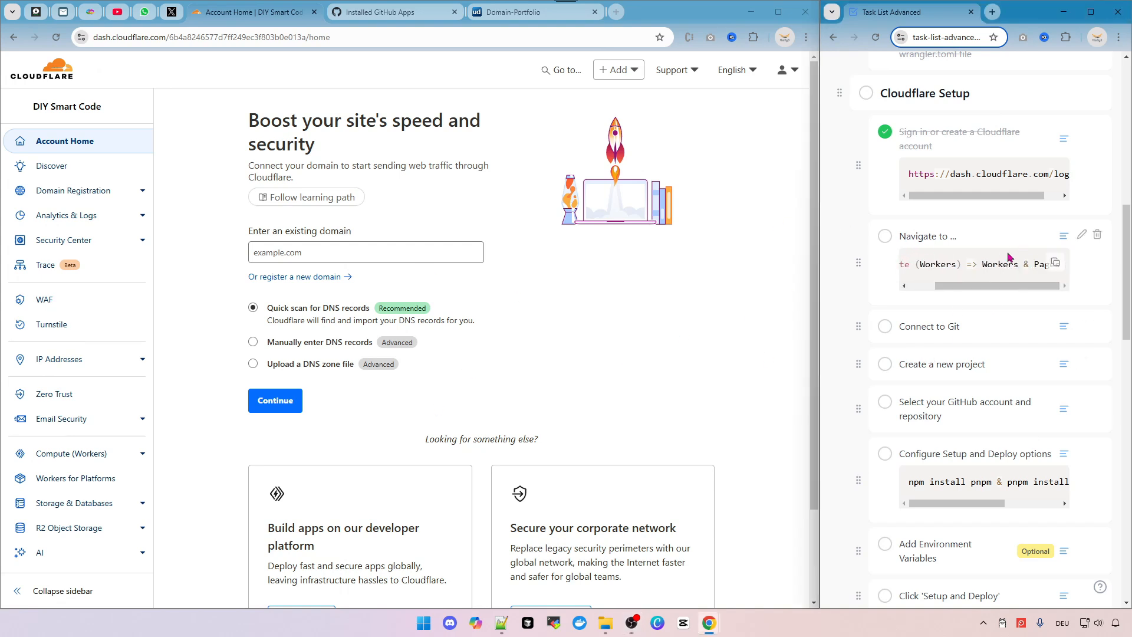
{"action": "scroll", "coordinate": [87, 415], "scroll_direction": "down", "scroll_amount": 1}
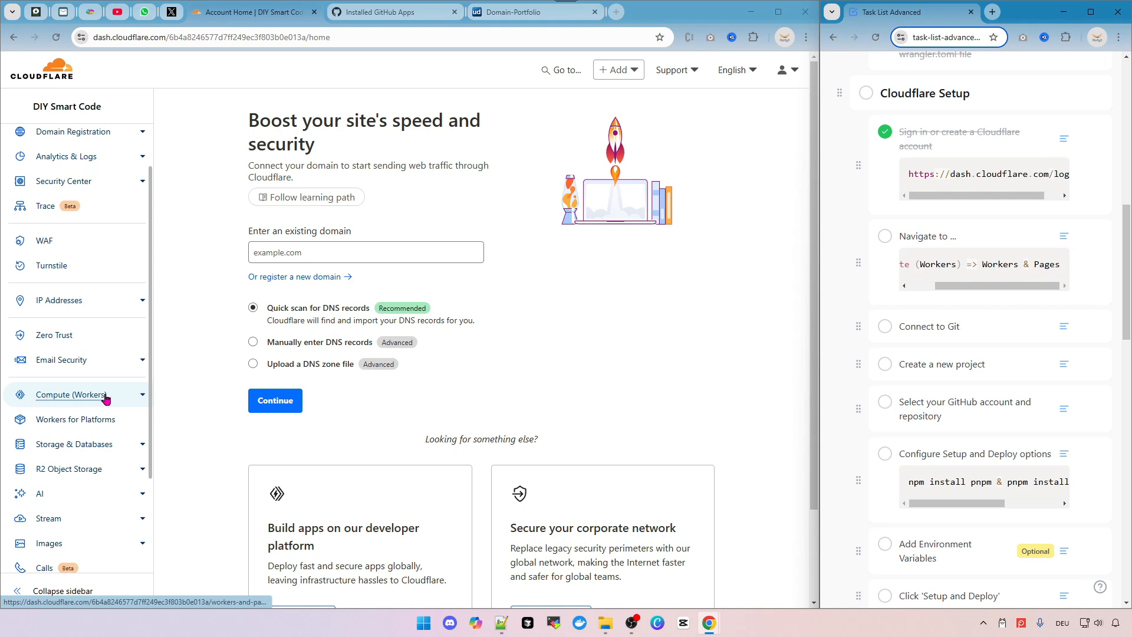
{"action": "left_click", "coordinate": [128, 397]}
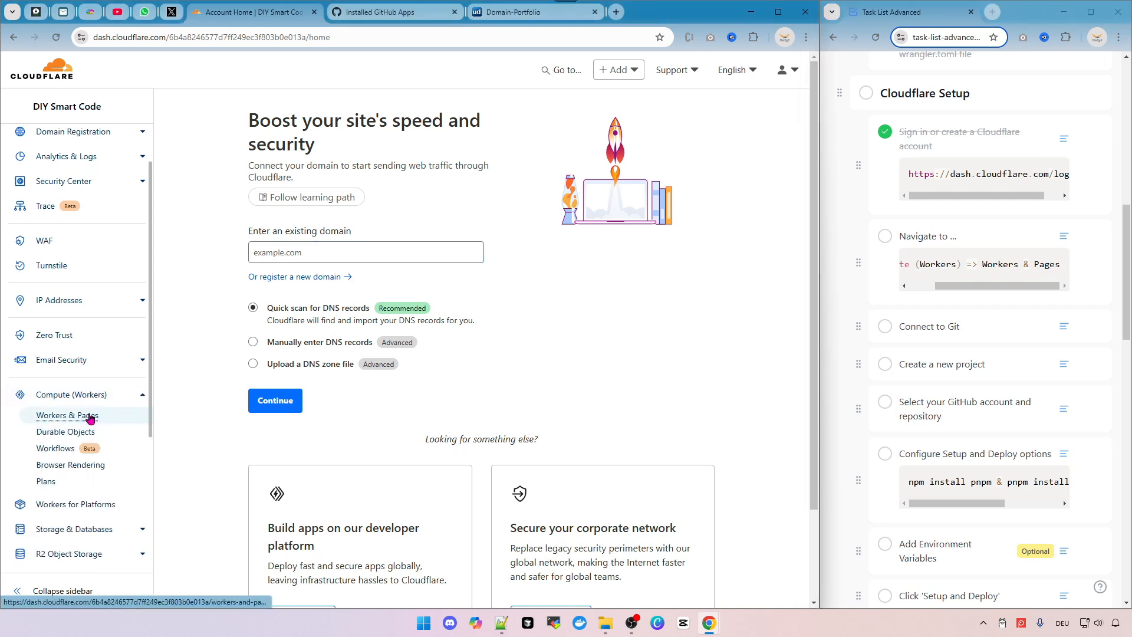
{"action": "left_click", "coordinate": [67, 416]}
{"action": "key", "text": "ctrl+plus"}
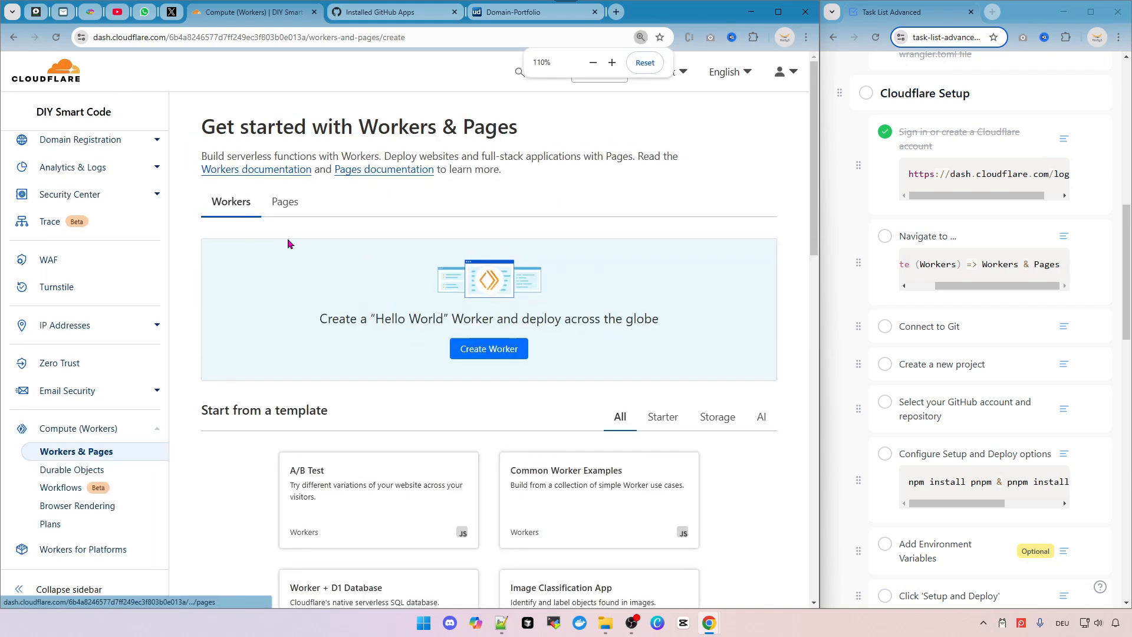
{"action": "left_click", "coordinate": [283, 204]}
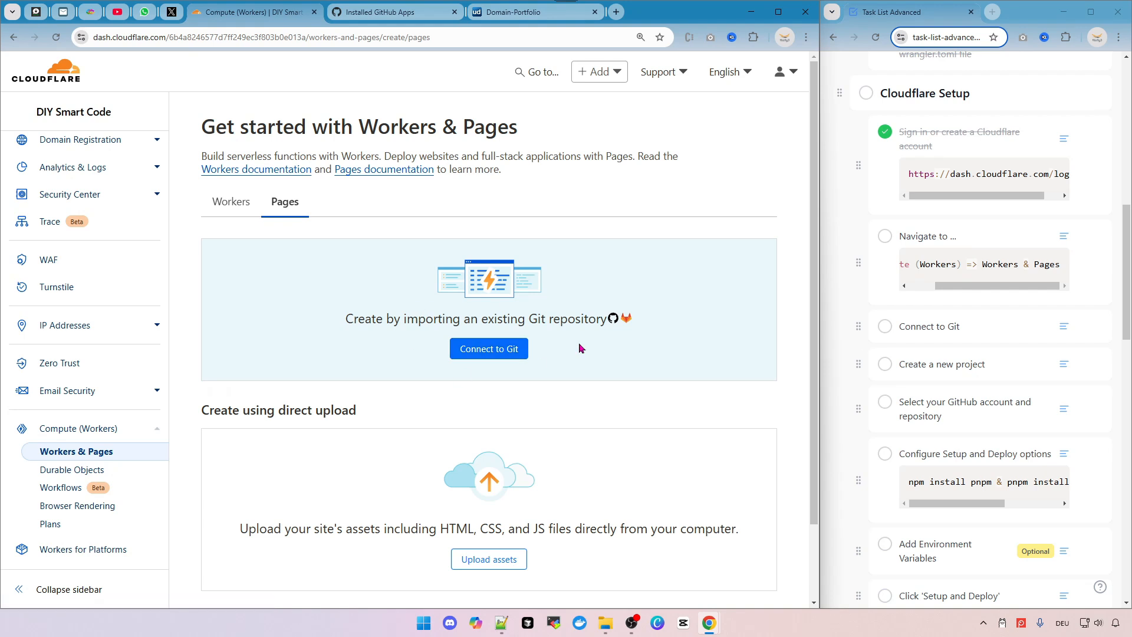
{"action": "left_click", "coordinate": [886, 330]}
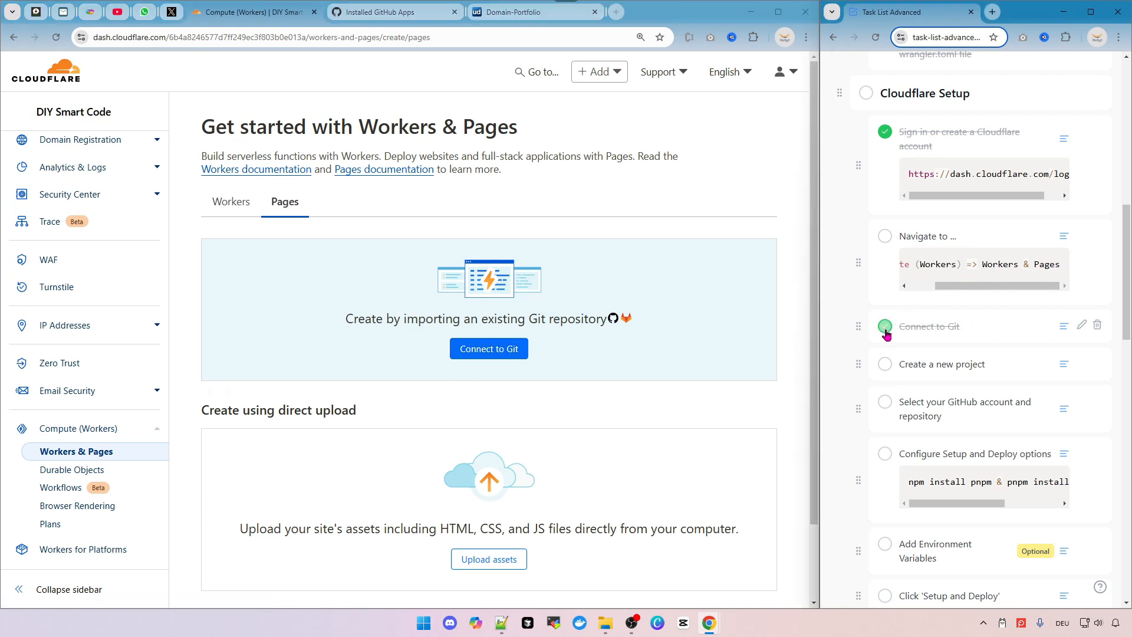
{"action": "left_click", "coordinate": [886, 243]}
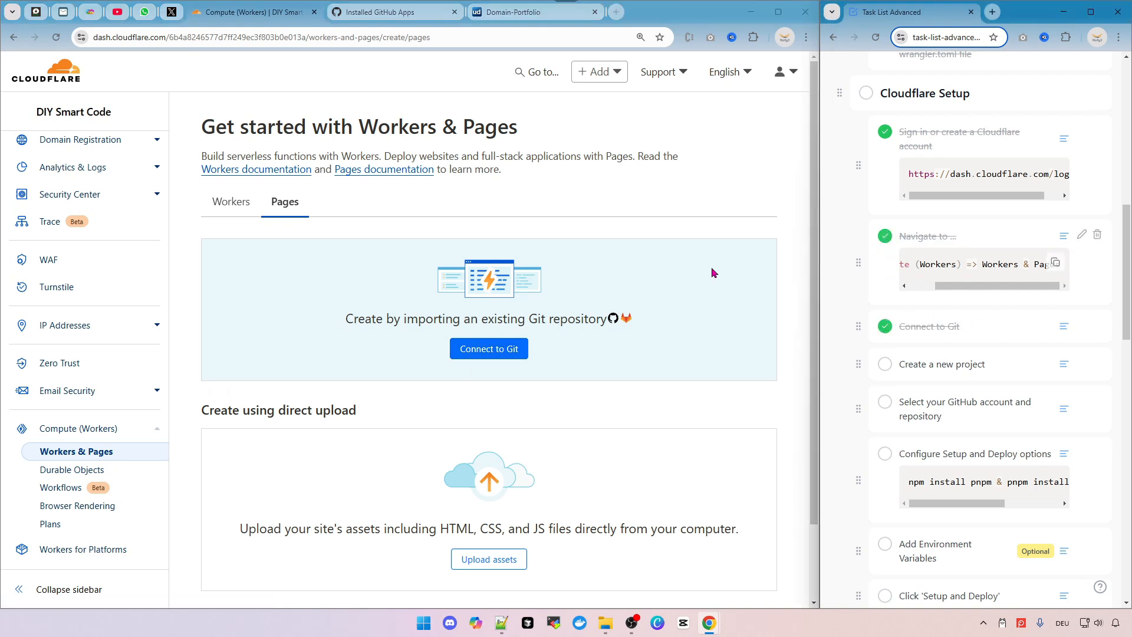
Start connecting a Git repository, connect GitHub, and choose the personal account for installing Cloudflare Workers and Pages.
{"action": "left_click", "coordinate": [492, 352]}
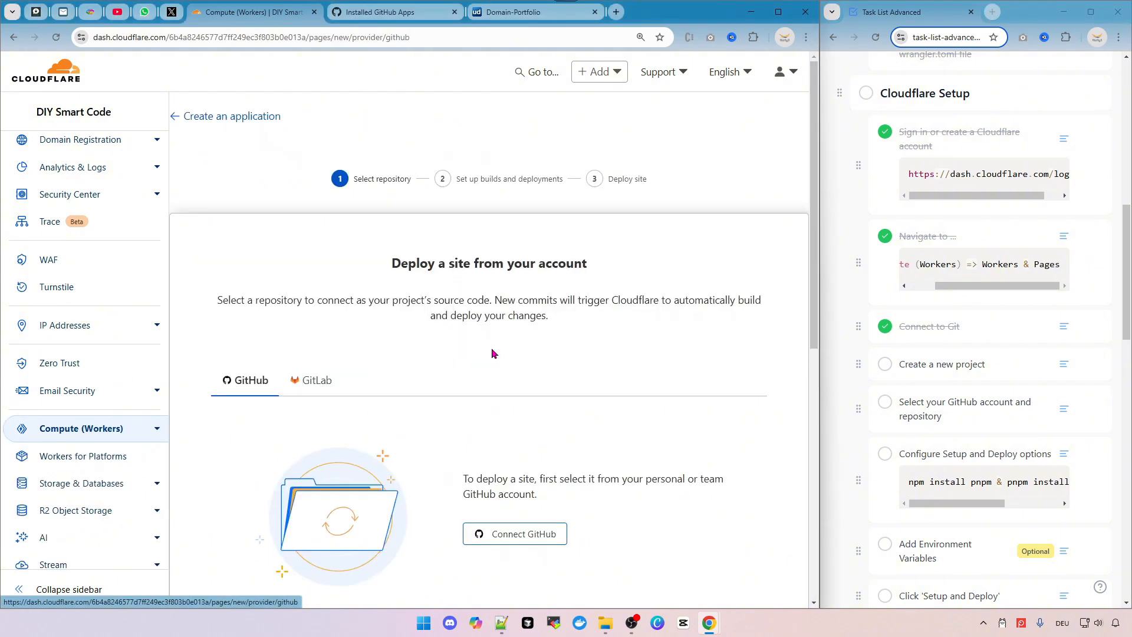
{"action": "scroll", "coordinate": [354, 319], "scroll_direction": "down", "scroll_amount": 1}
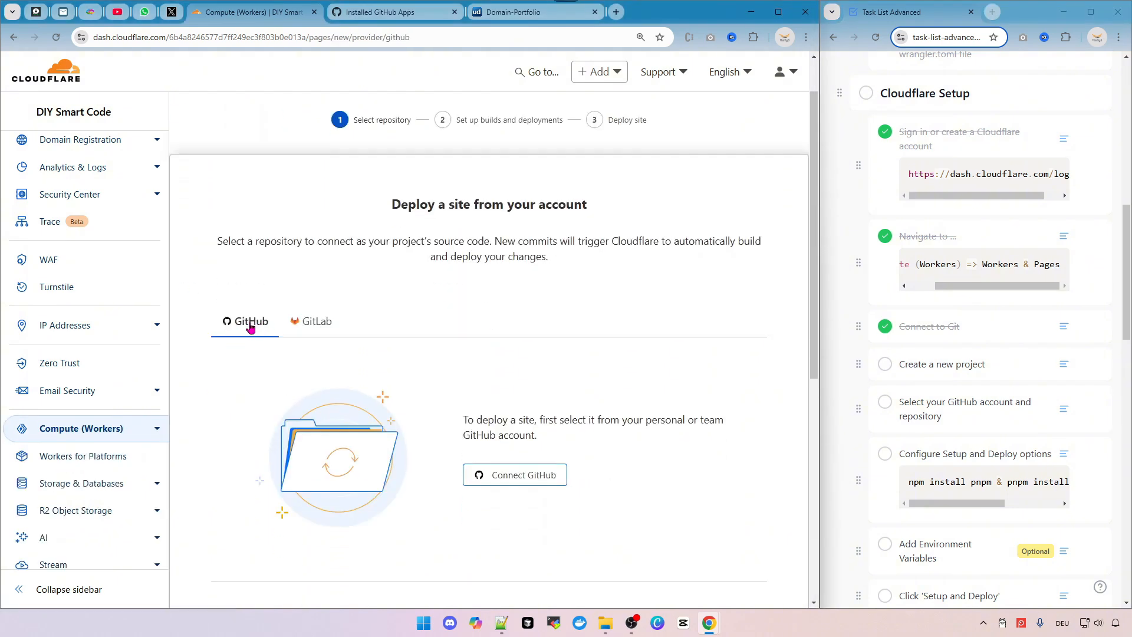
{"action": "scroll", "coordinate": [497, 470], "scroll_direction": "down", "scroll_amount": 2}
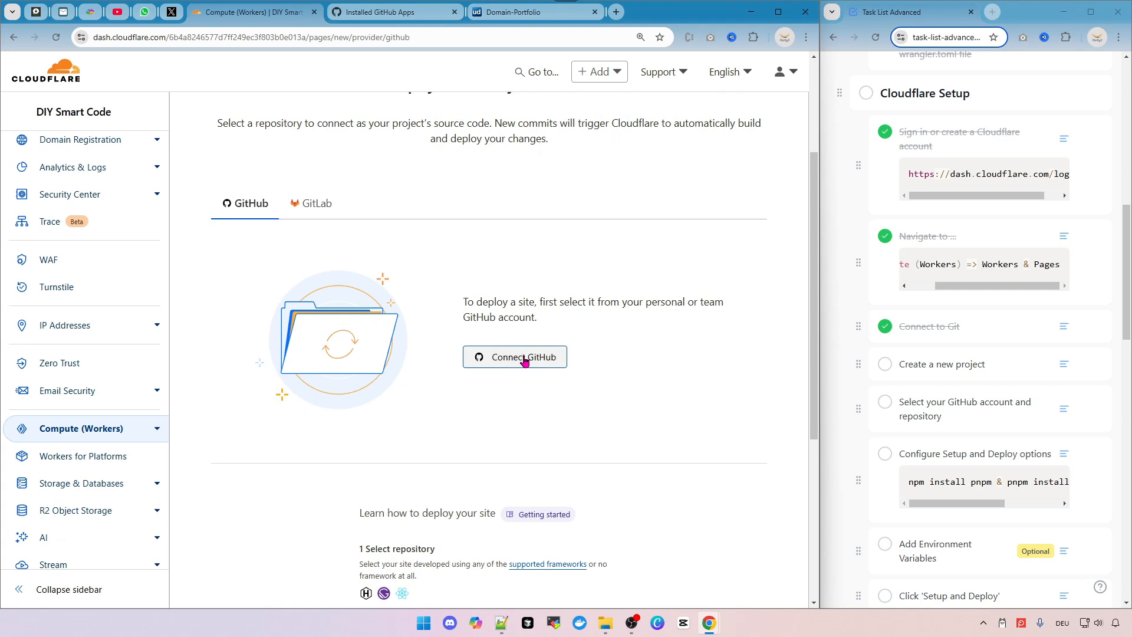
{"action": "left_click", "coordinate": [524, 361]}
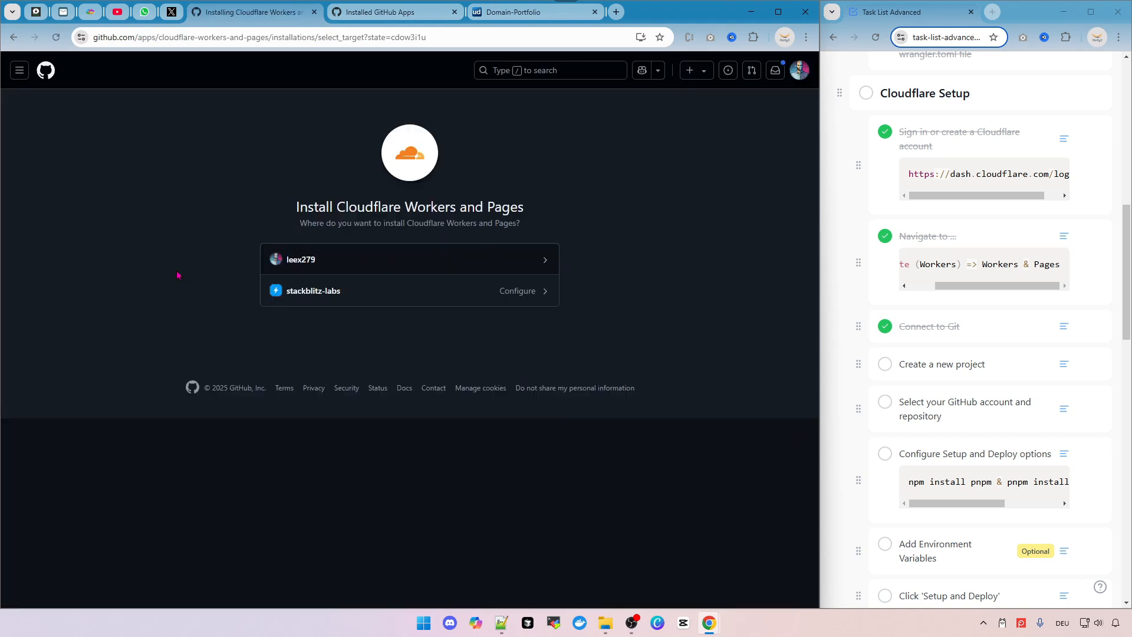
{"action": "left_click", "coordinate": [352, 255]}
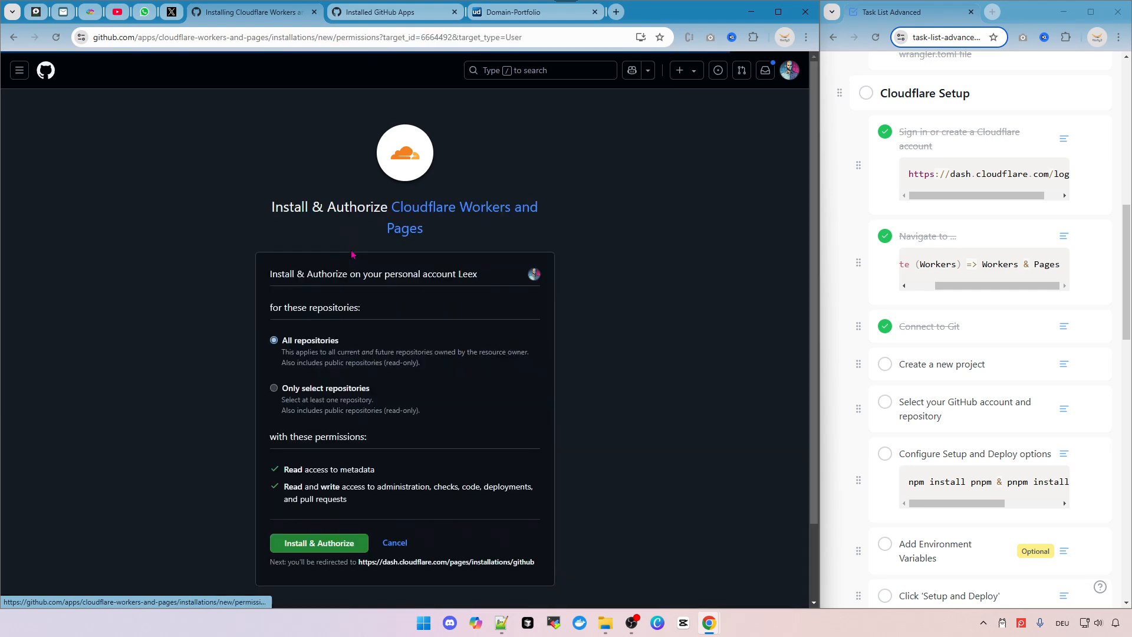
Install and authorize the app for only selected repositories, picking bolt.diy-cloudflare after searching 'cloud'.
{"action": "scroll", "coordinate": [339, 321], "scroll_direction": "down", "scroll_amount": 2}
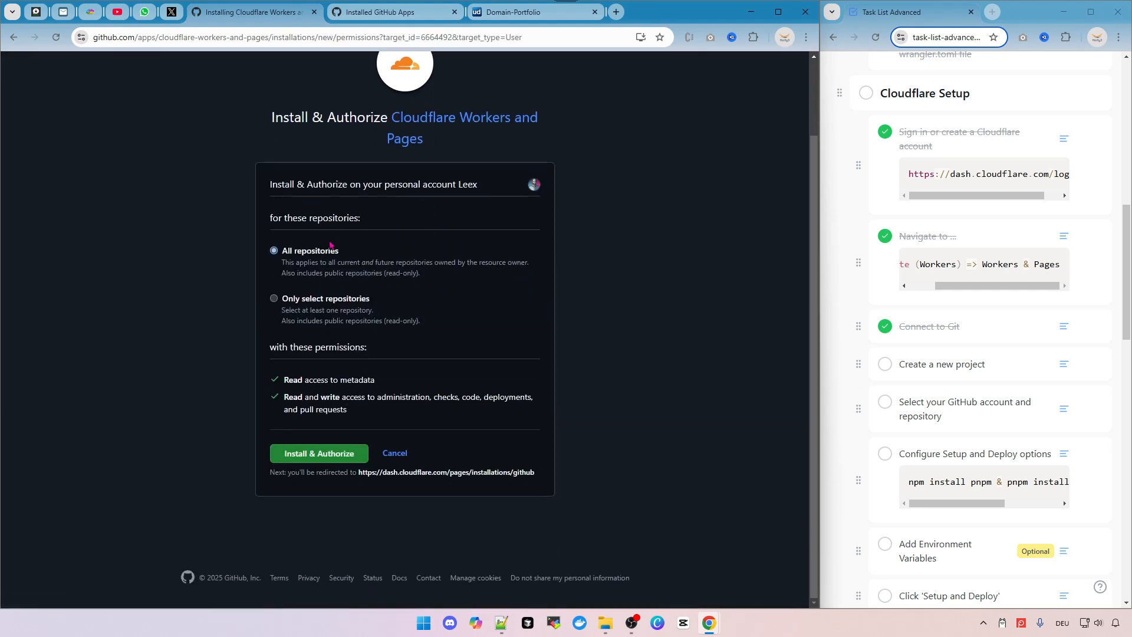
{"action": "left_click", "coordinate": [275, 299]}
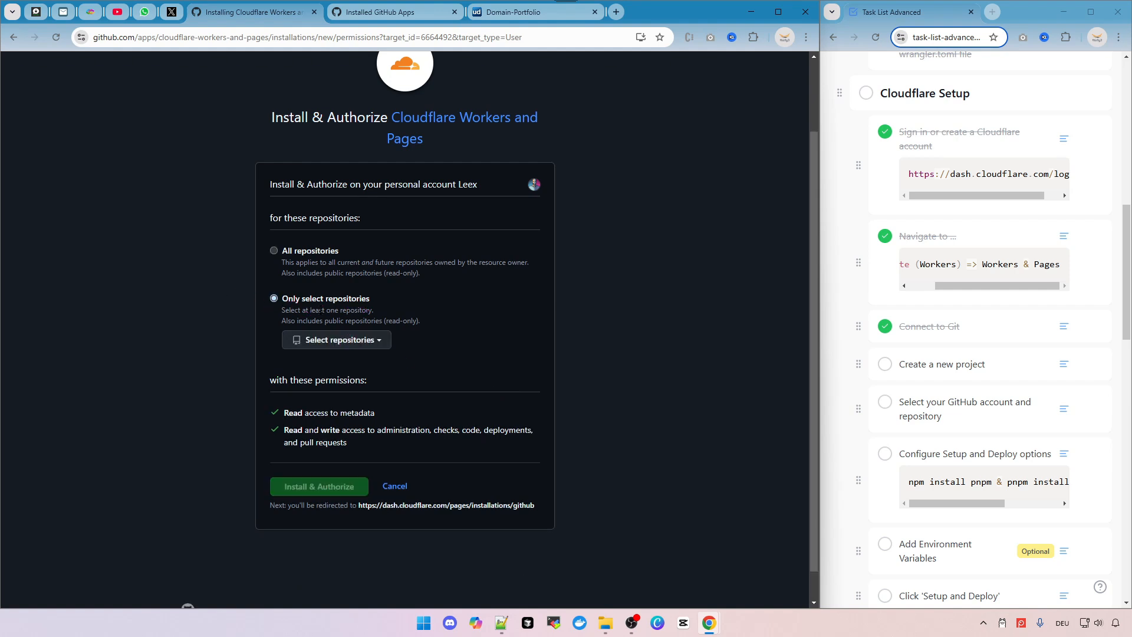
{"action": "left_click", "coordinate": [371, 345]}
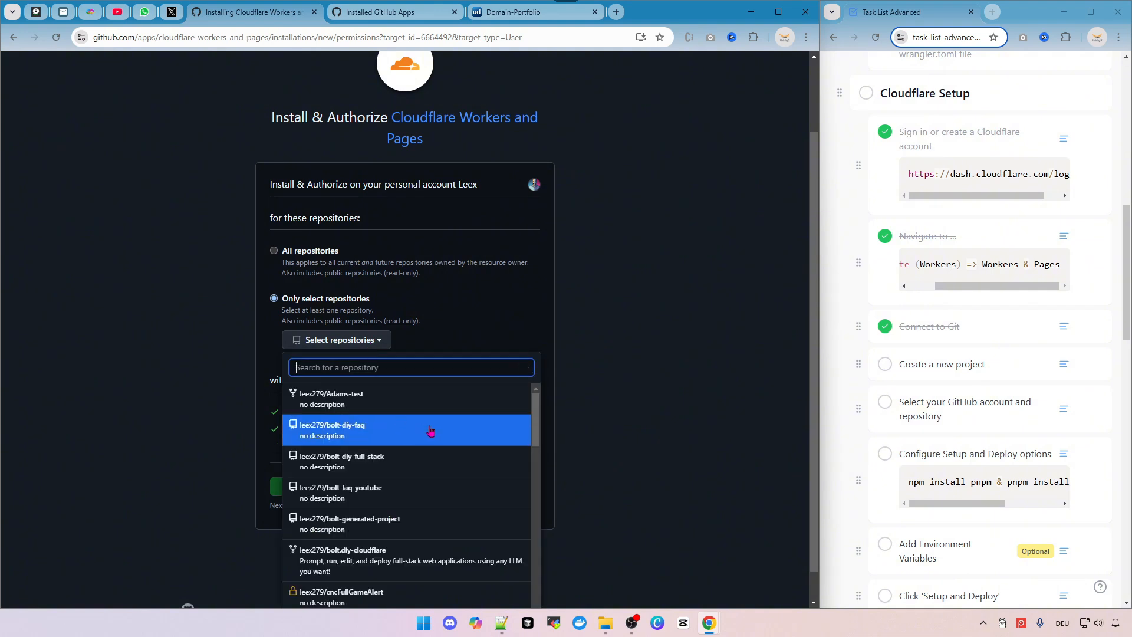
{"action": "type", "text": "clou"}
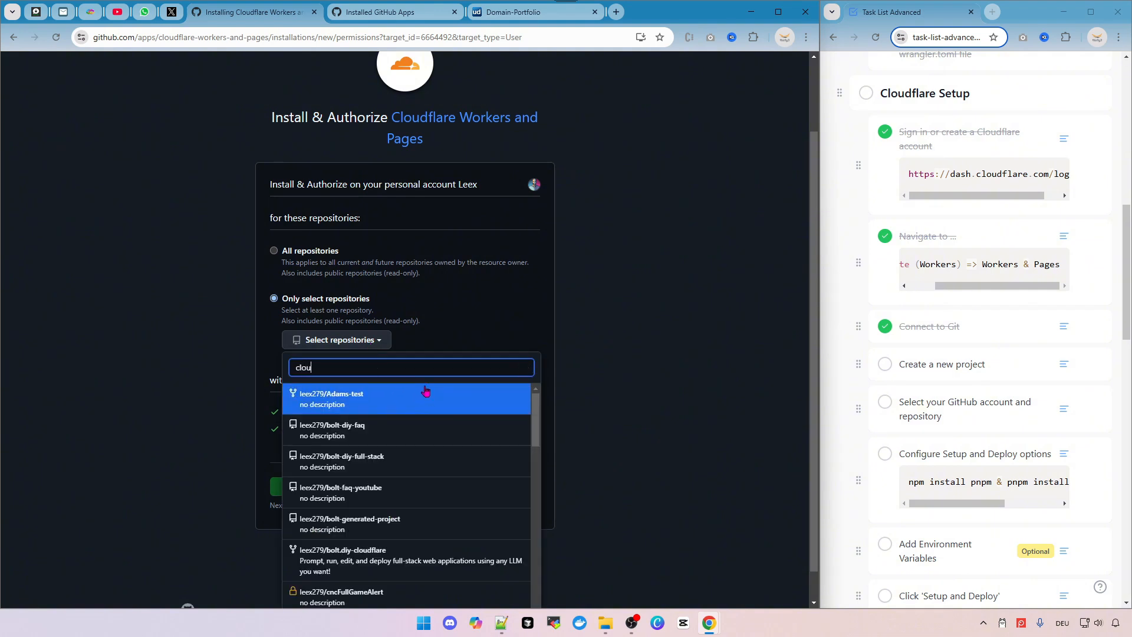
{"action": "type", "text": "d"}
{"action": "left_click", "coordinate": [392, 394]}
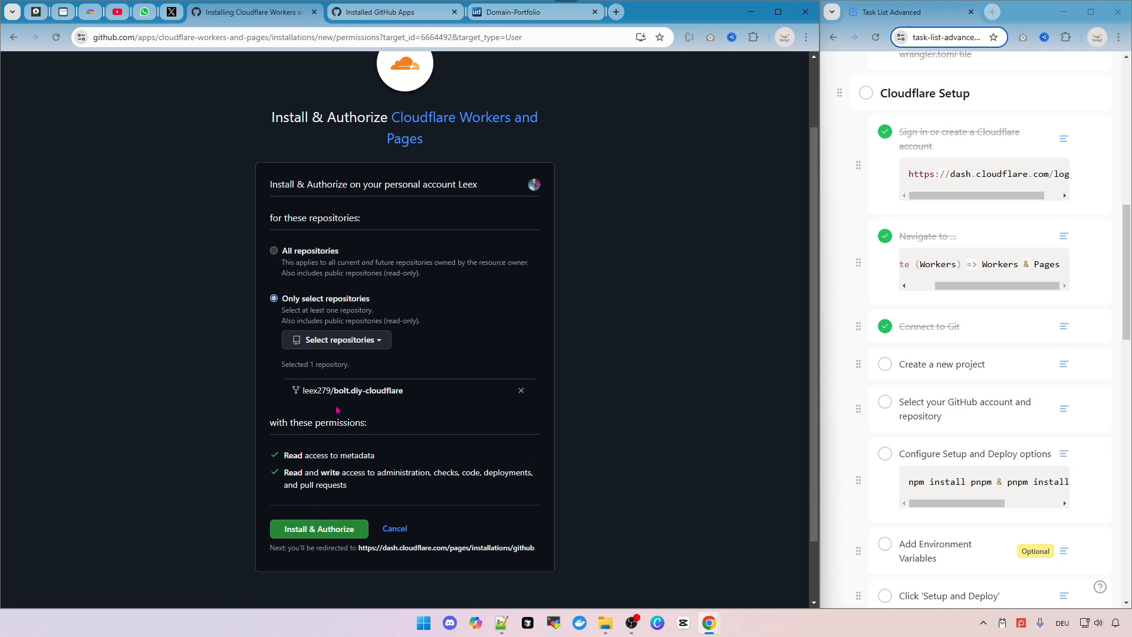
{"action": "left_click", "coordinate": [317, 533]}
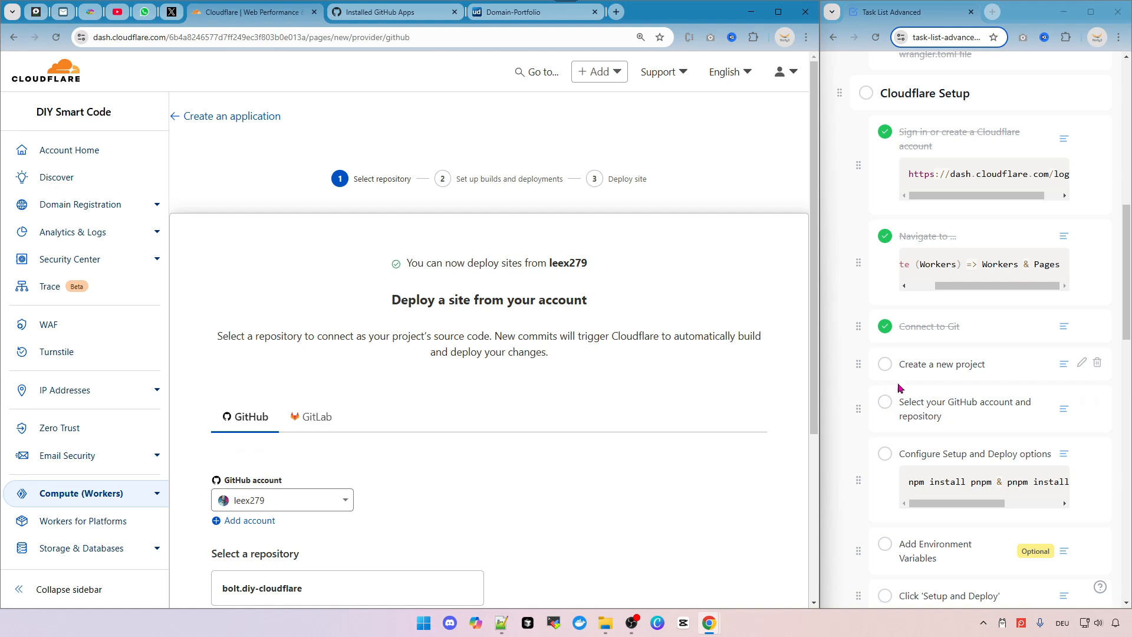
Select the bolt.diy-cloudflare repository and begin the setup.
{"action": "scroll", "coordinate": [339, 394], "scroll_direction": "down", "scroll_amount": 3}
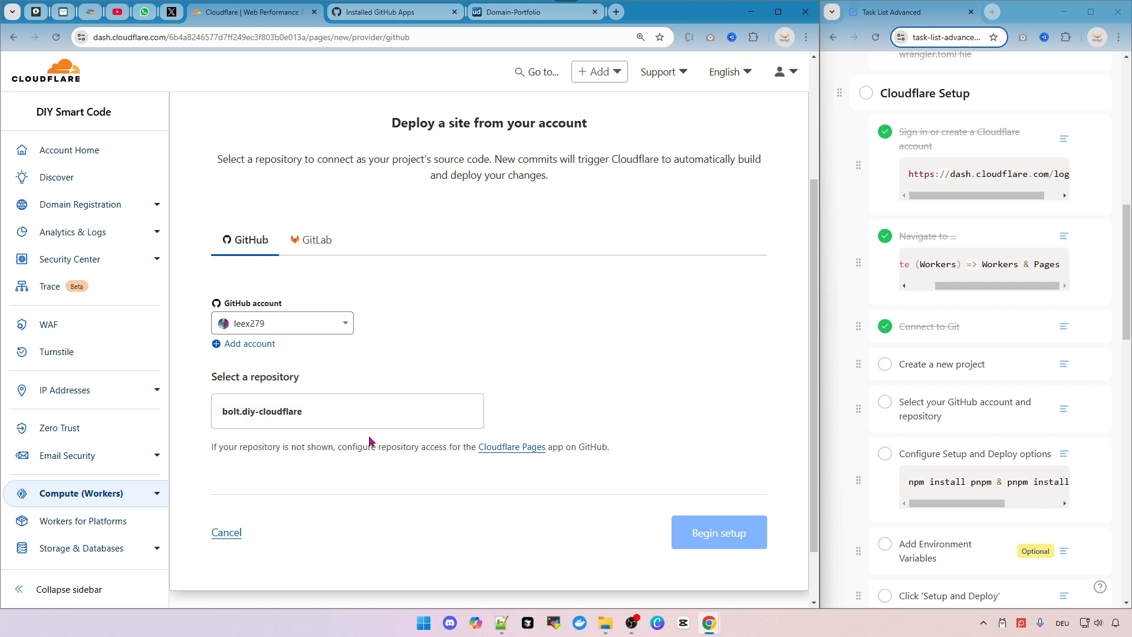
{"action": "scroll", "coordinate": [369, 441], "scroll_direction": "down", "scroll_amount": 2}
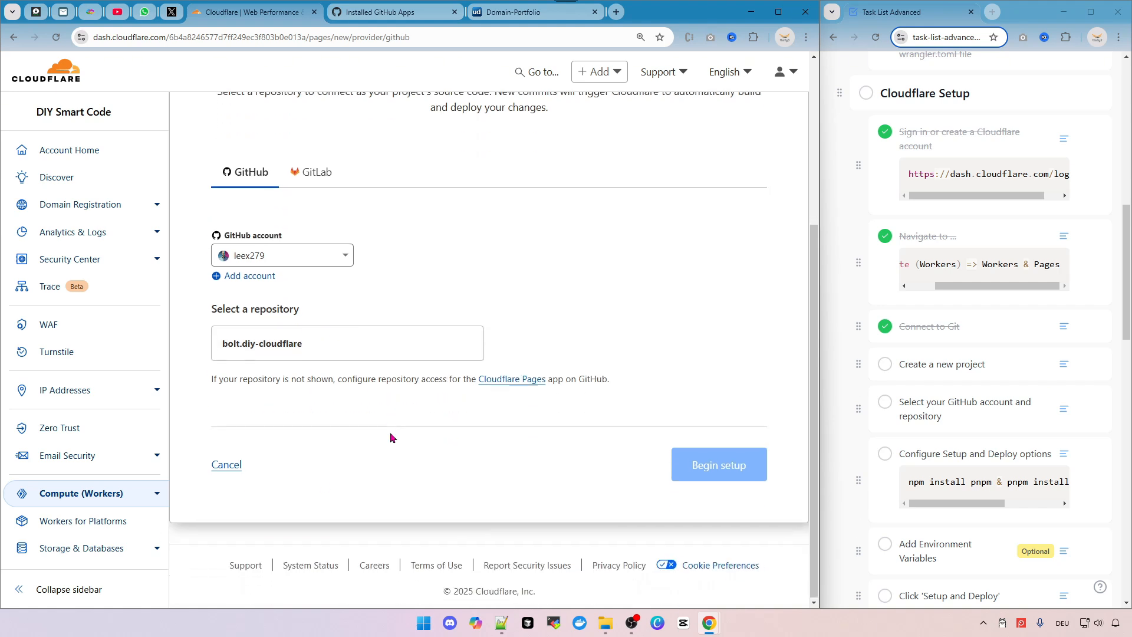
{"action": "left_click", "coordinate": [312, 346]}
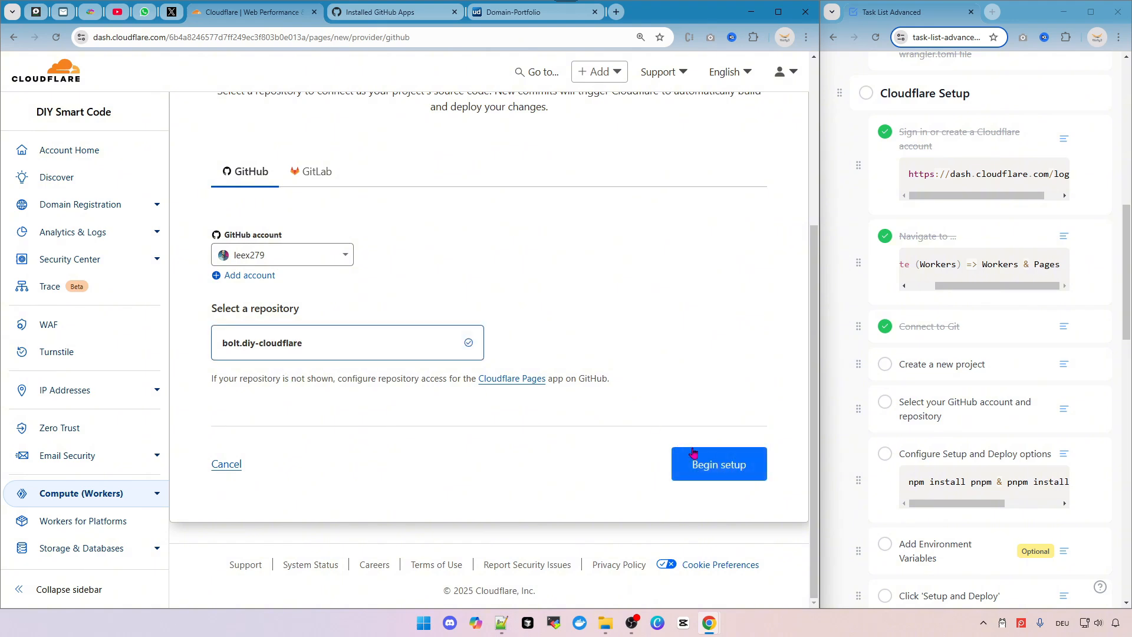
{"action": "left_click", "coordinate": [722, 471]}
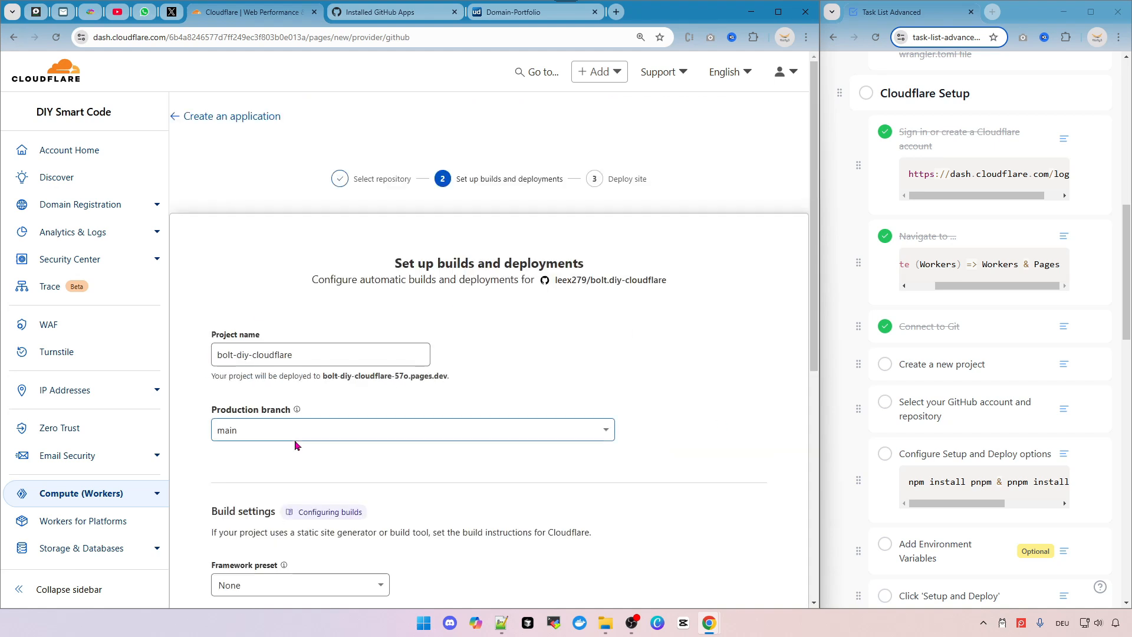
Set the production branch of the bolt-diy-cloudflare project to stable.
{"action": "scroll", "coordinate": [404, 321], "scroll_direction": "down", "scroll_amount": 3}
{"action": "scroll", "coordinate": [411, 285], "scroll_direction": "up", "scroll_amount": 1}
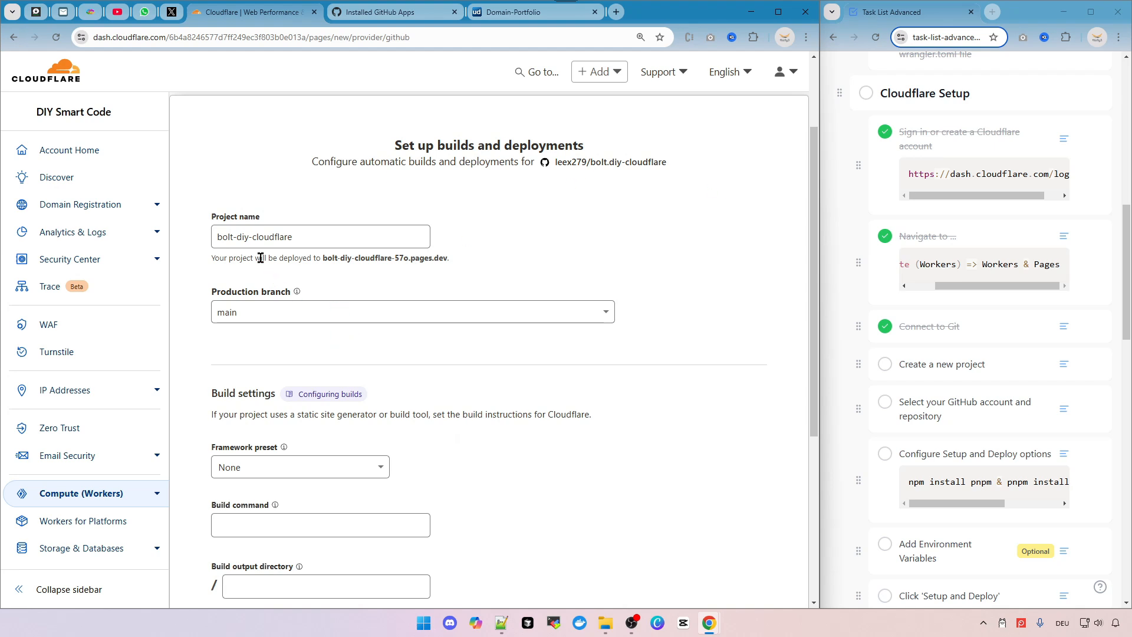
{"action": "triple_click", "coordinate": [265, 237]}
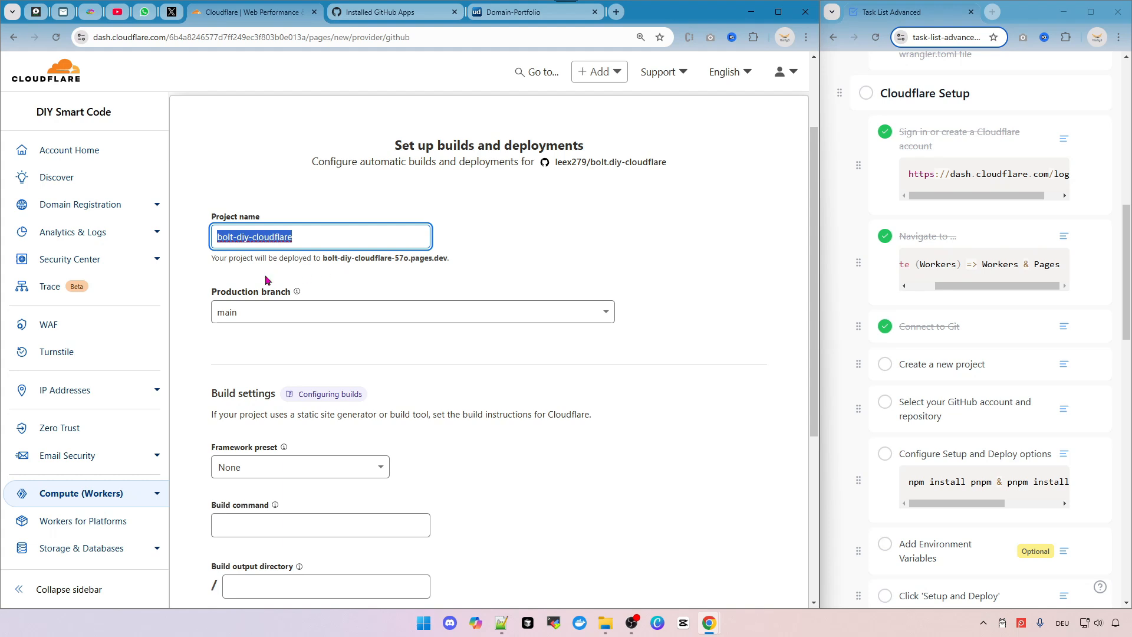
{"action": "left_click_drag", "start_coordinate": [323, 255], "coordinate": [456, 263]}
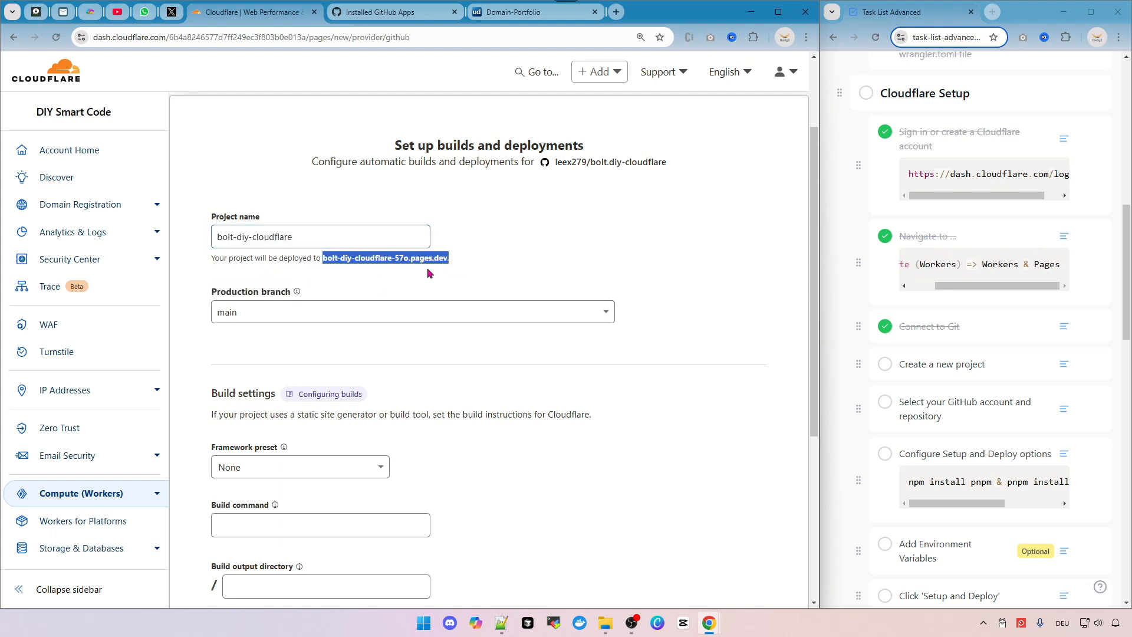
{"action": "left_click", "coordinate": [430, 272]}
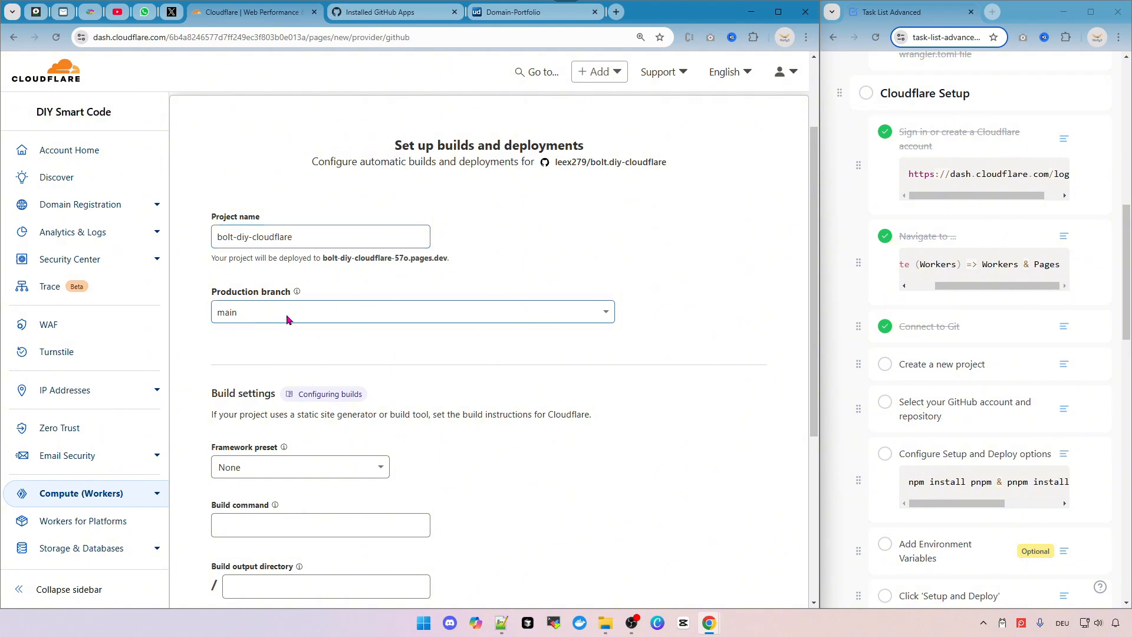
{"action": "left_click", "coordinate": [262, 317]}
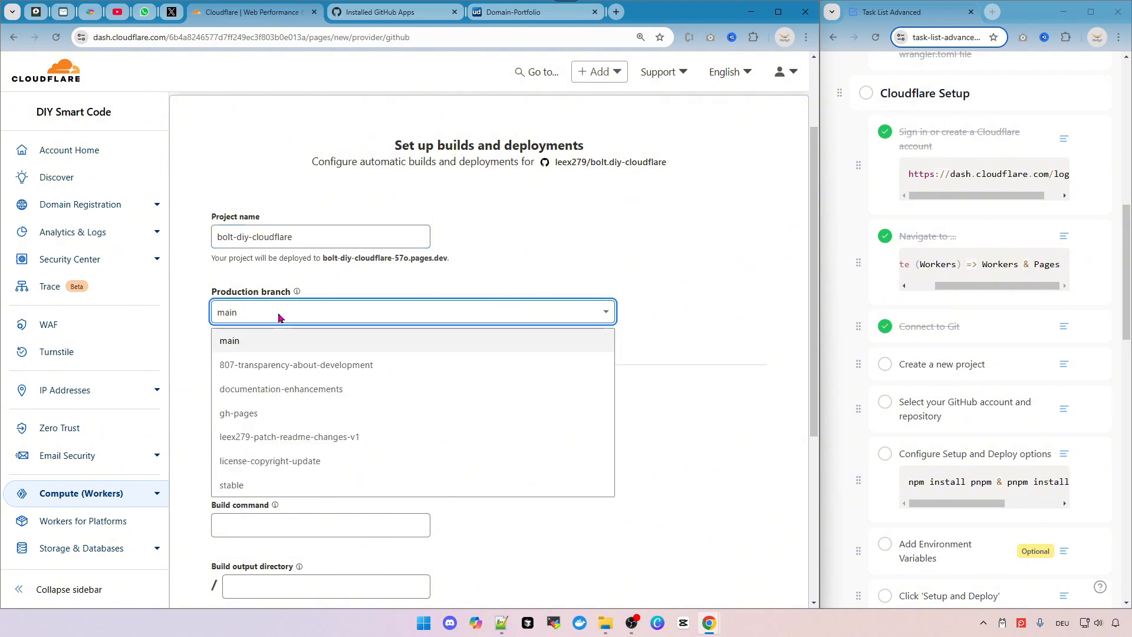
{"action": "left_click", "coordinate": [253, 487]}
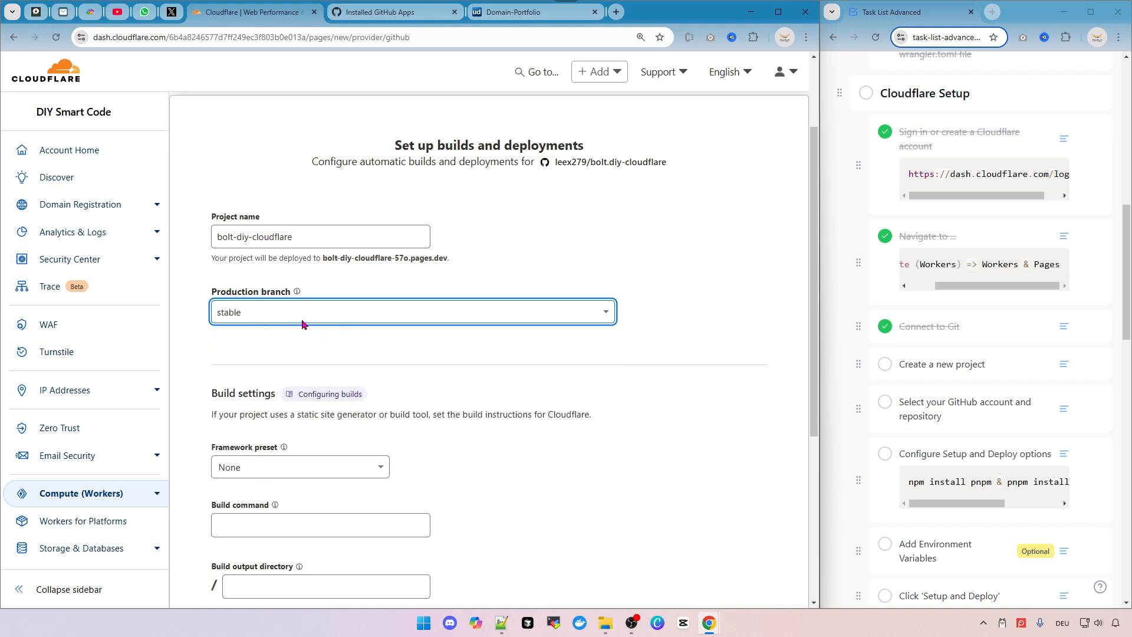
Tick the 'Create a new project' and 'Select your GitHub account and repository' tasks in the task list.
{"action": "scroll", "coordinate": [382, 339], "scroll_direction": "down", "scroll_amount": 3}
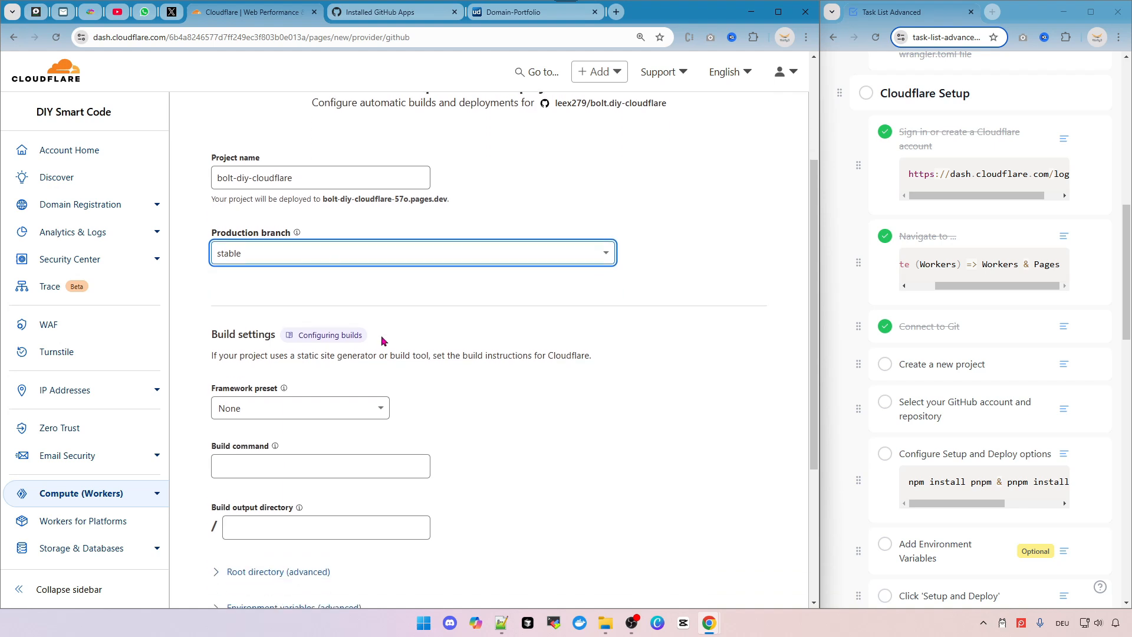
{"action": "left_click", "coordinate": [885, 364]}
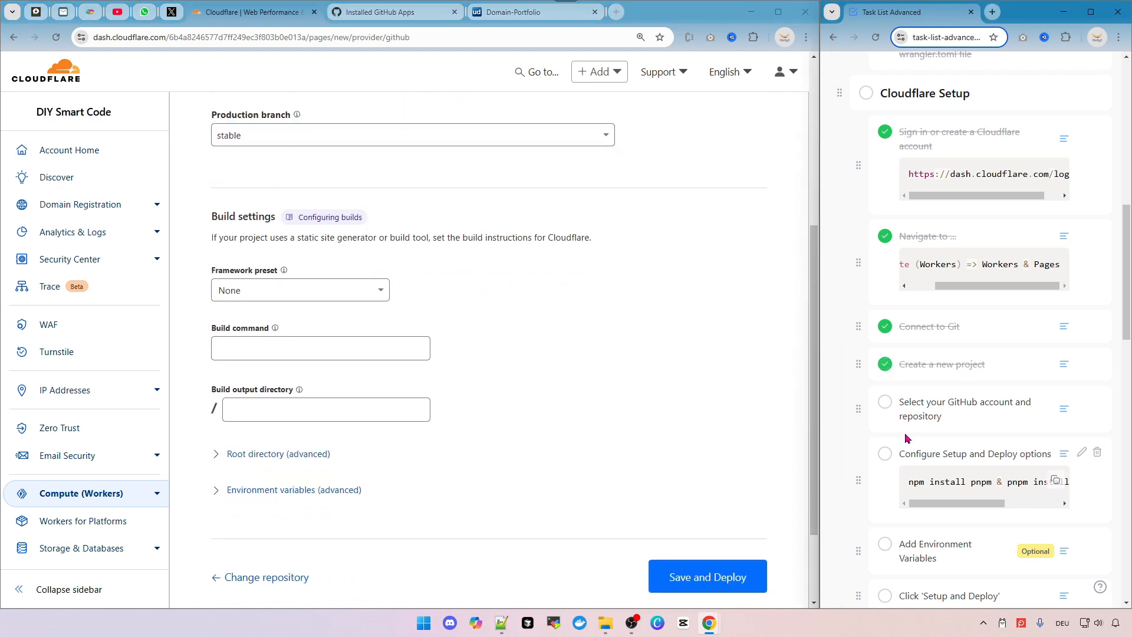
{"action": "scroll", "coordinate": [993, 423], "scroll_direction": "down", "scroll_amount": 2}
{"action": "left_click", "coordinate": [885, 285]}
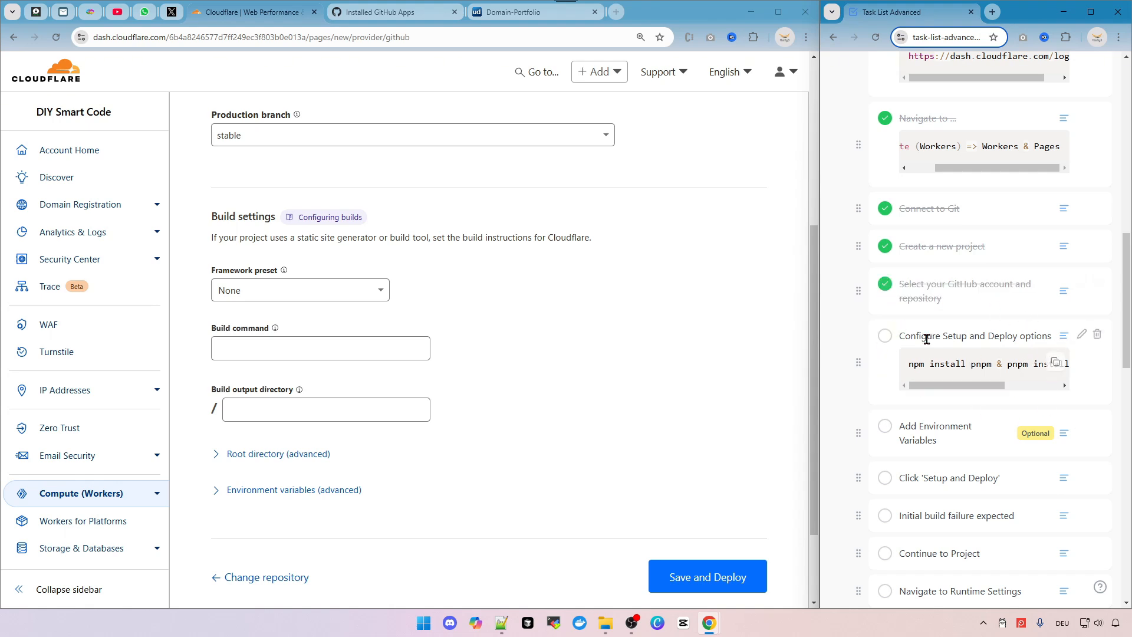
Open the detailed description of the 'Configure Setup and Deploy options' task.
{"action": "left_click_drag", "start_coordinate": [974, 386], "coordinate": [921, 383]}
{"action": "left_click", "coordinate": [1065, 339]}
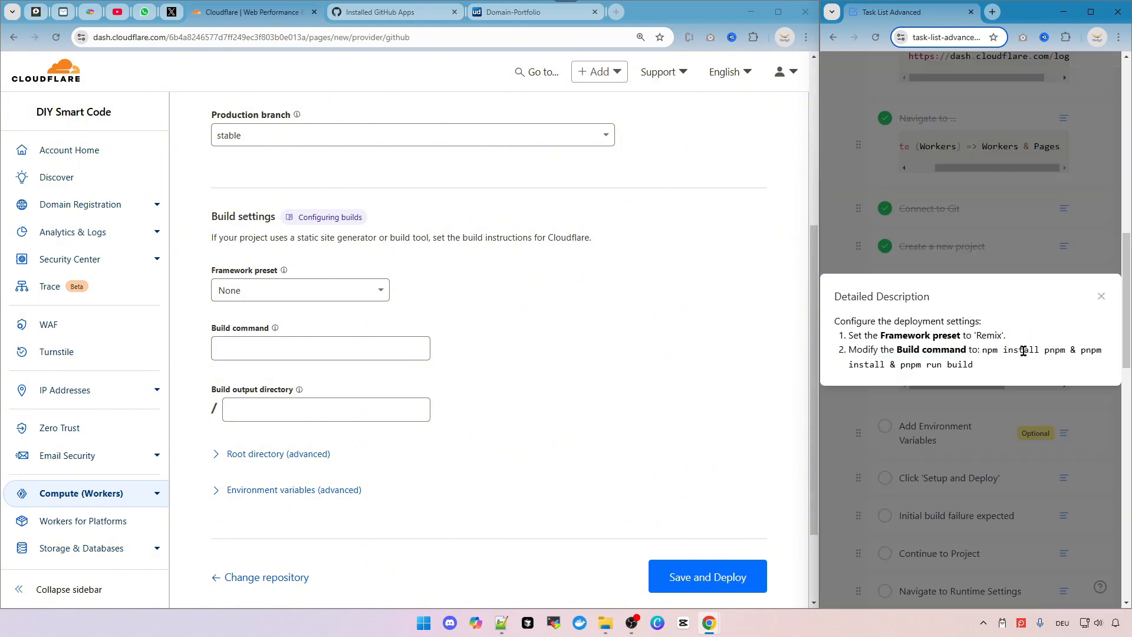
{"action": "triple_click", "coordinate": [990, 336]}
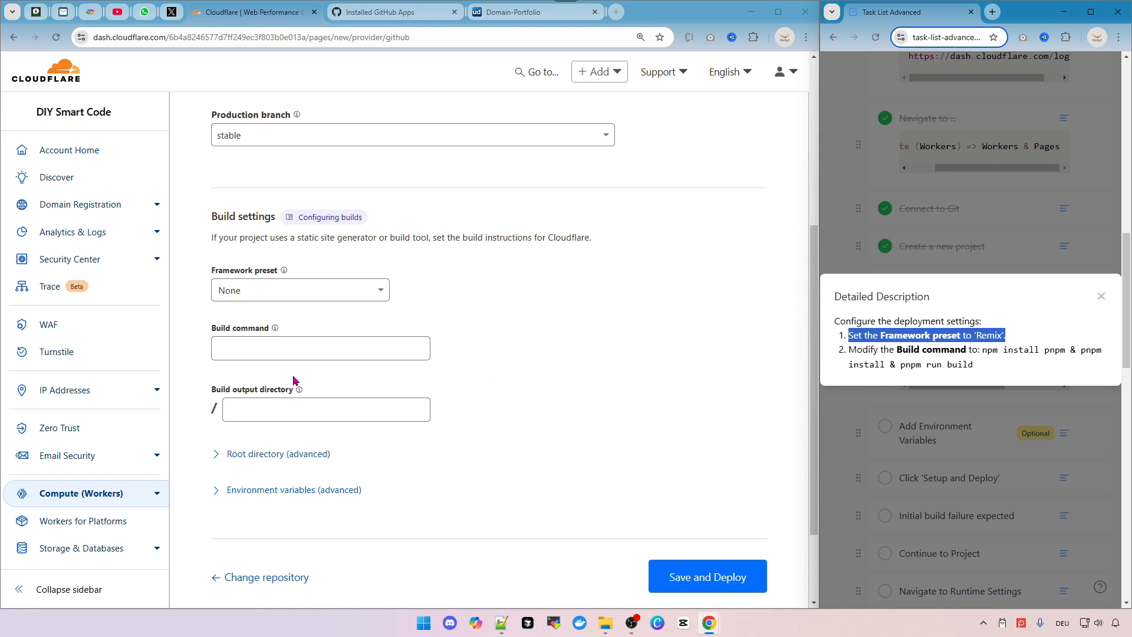
Set the framework preset to Remix.
{"action": "left_click", "coordinate": [279, 289]}
{"action": "scroll", "coordinate": [279, 412], "scroll_direction": "down", "scroll_amount": 4}
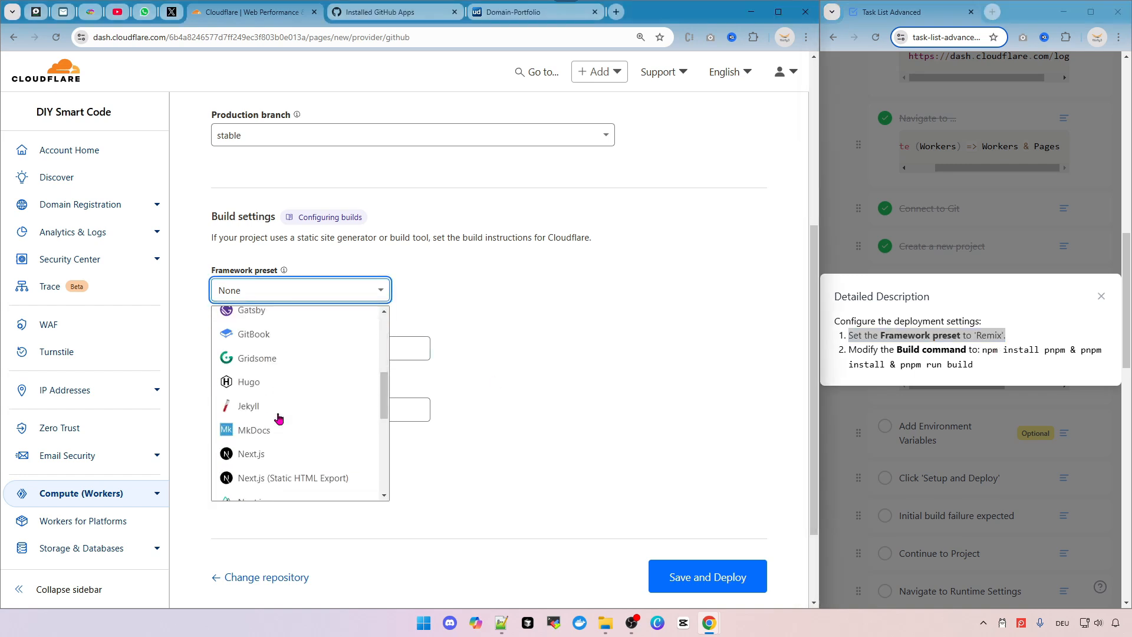
{"action": "scroll", "coordinate": [280, 419], "scroll_direction": "down", "scroll_amount": 4}
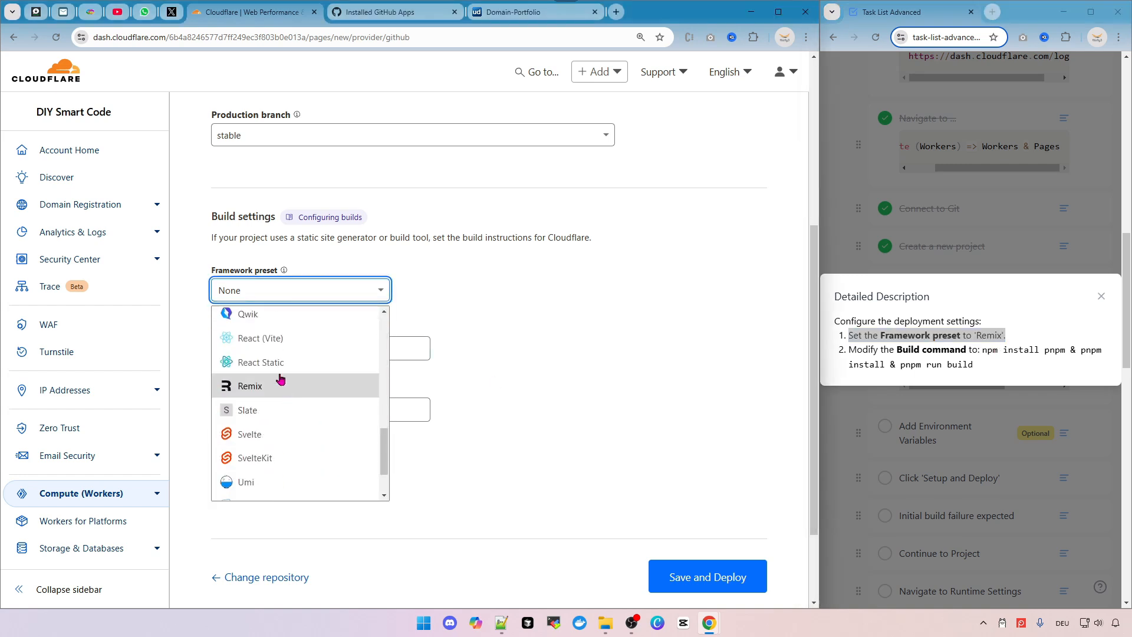
{"action": "left_click", "coordinate": [279, 392]}
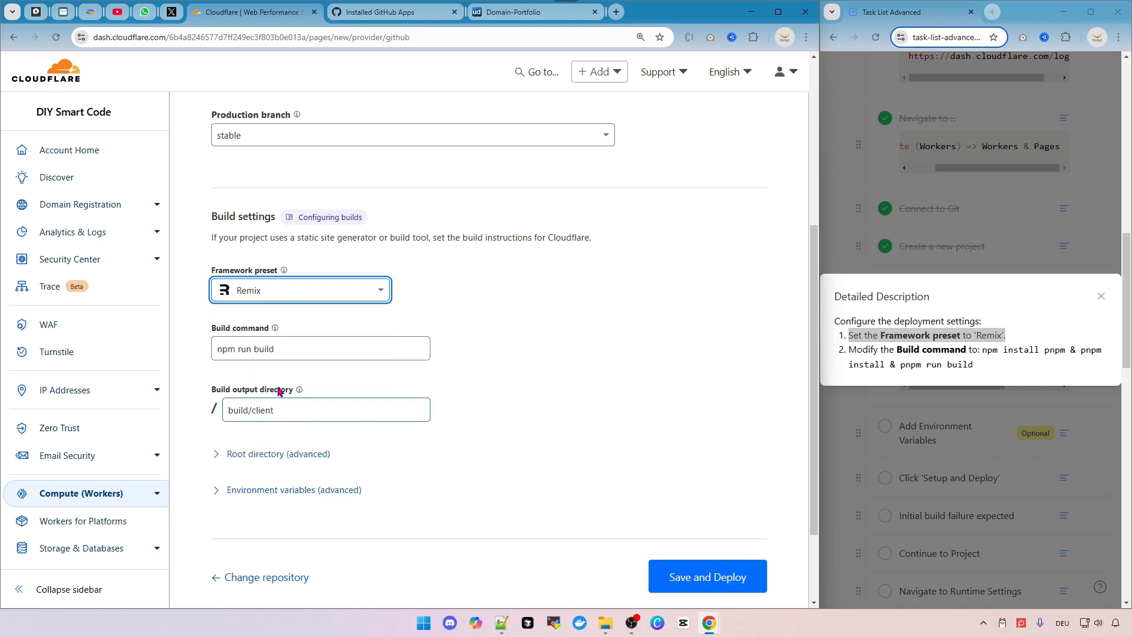
Copy the task's build command and replace the build command with 'npm install pnpm & pnpm install & pnpm run build'.
{"action": "left_click_drag", "start_coordinate": [300, 413], "coordinate": [199, 412]}
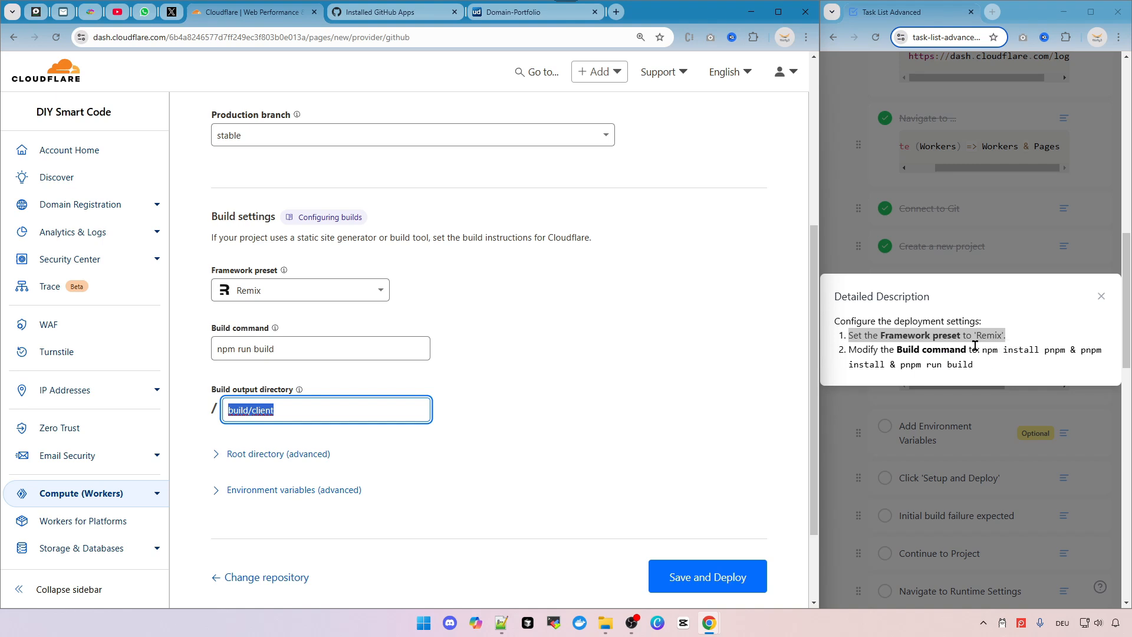
{"action": "left_click_drag", "start_coordinate": [982, 350], "coordinate": [1006, 368]}
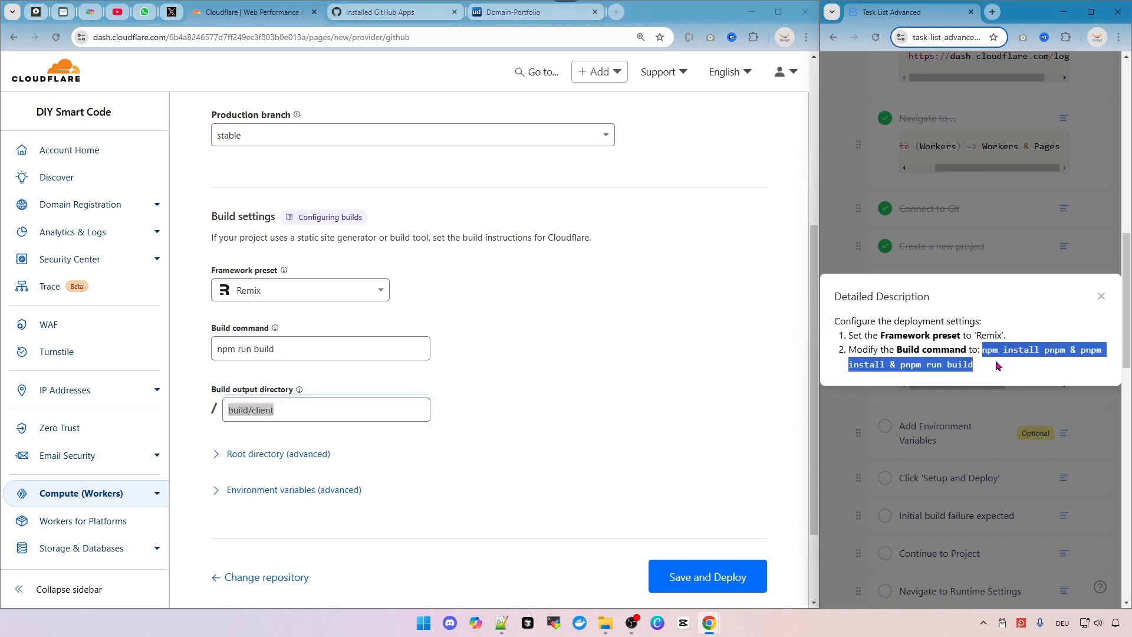
{"action": "left_click", "coordinate": [893, 406]}
{"action": "left_click", "coordinate": [1057, 362]}
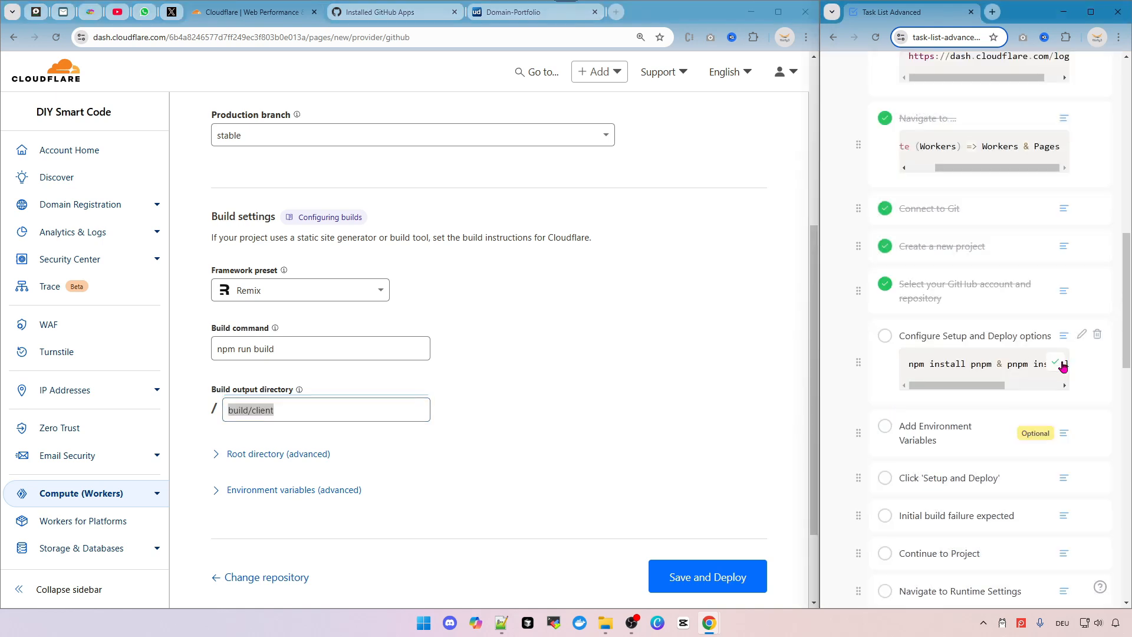
{"action": "triple_click", "coordinate": [303, 352]}
{"action": "key", "text": "ctrl+v"}
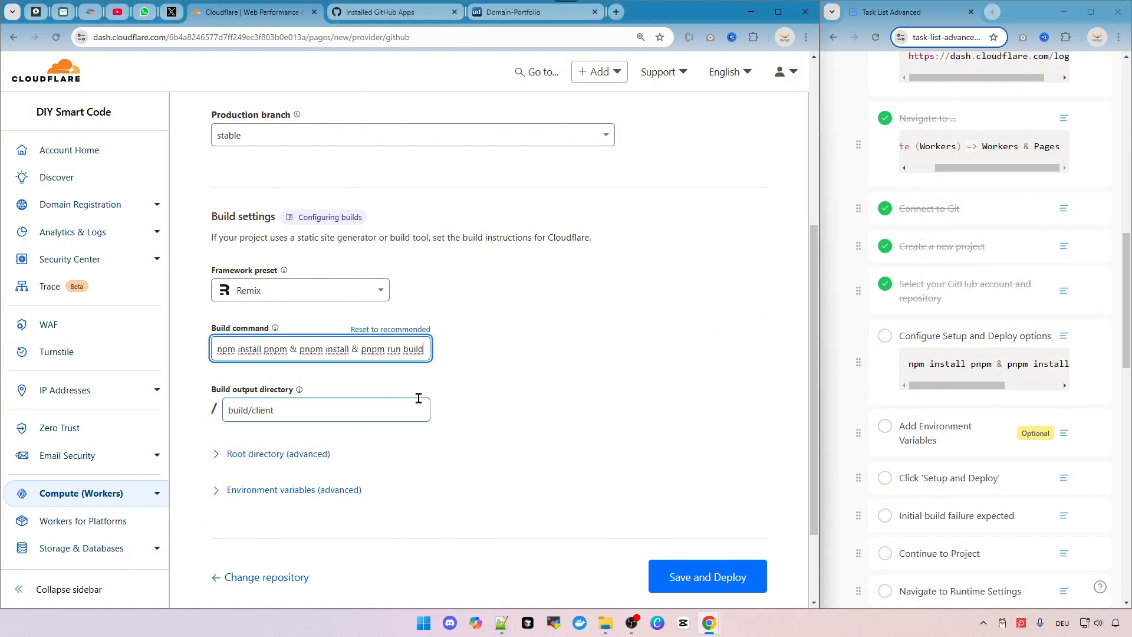
Save and deploy the project without changing the root directory or environment variables.
{"action": "scroll", "coordinate": [527, 378], "scroll_direction": "down", "scroll_amount": 2}
{"action": "left_click", "coordinate": [215, 395]}
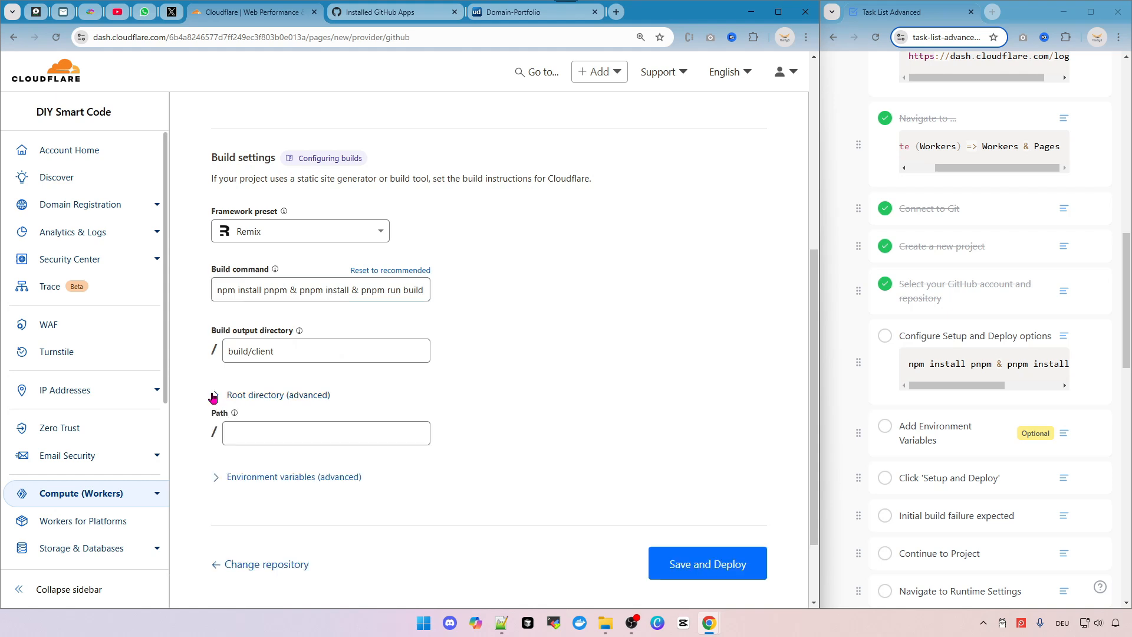
{"action": "left_click", "coordinate": [214, 395]}
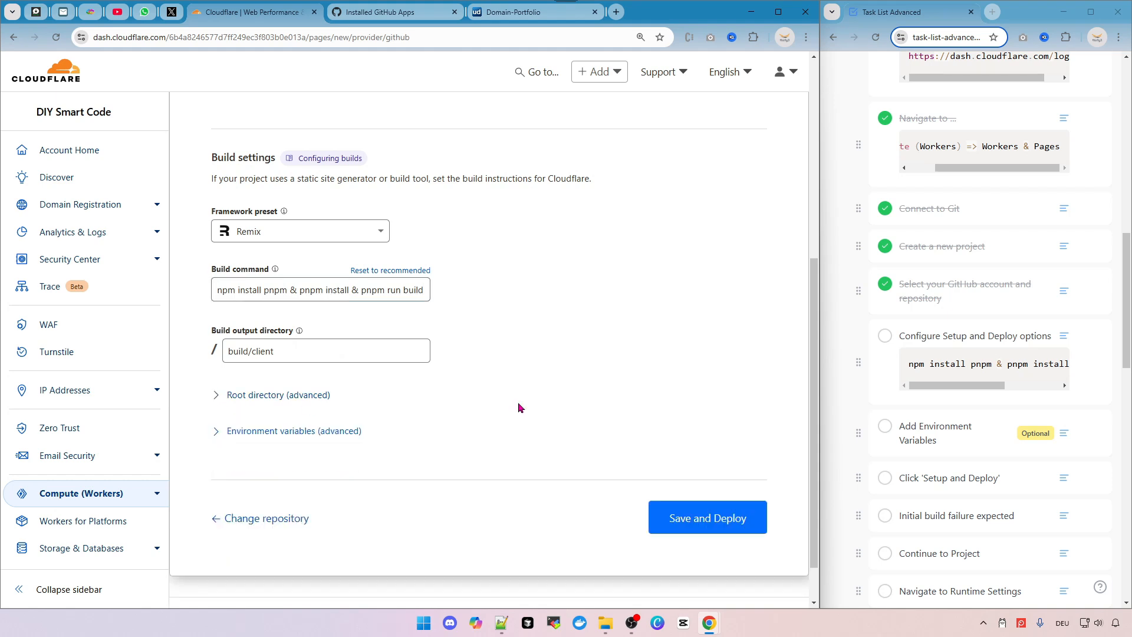
{"action": "left_click", "coordinate": [218, 430]}
{"action": "scroll", "coordinate": [485, 388], "scroll_direction": "down", "scroll_amount": 2}
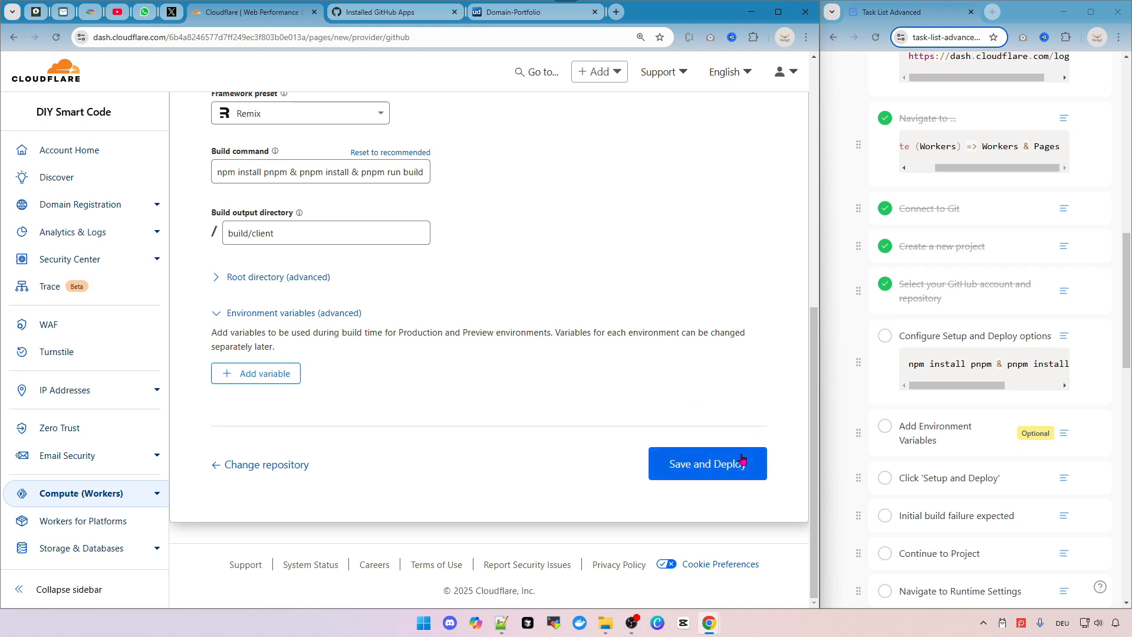
{"action": "left_click", "coordinate": [221, 314]}
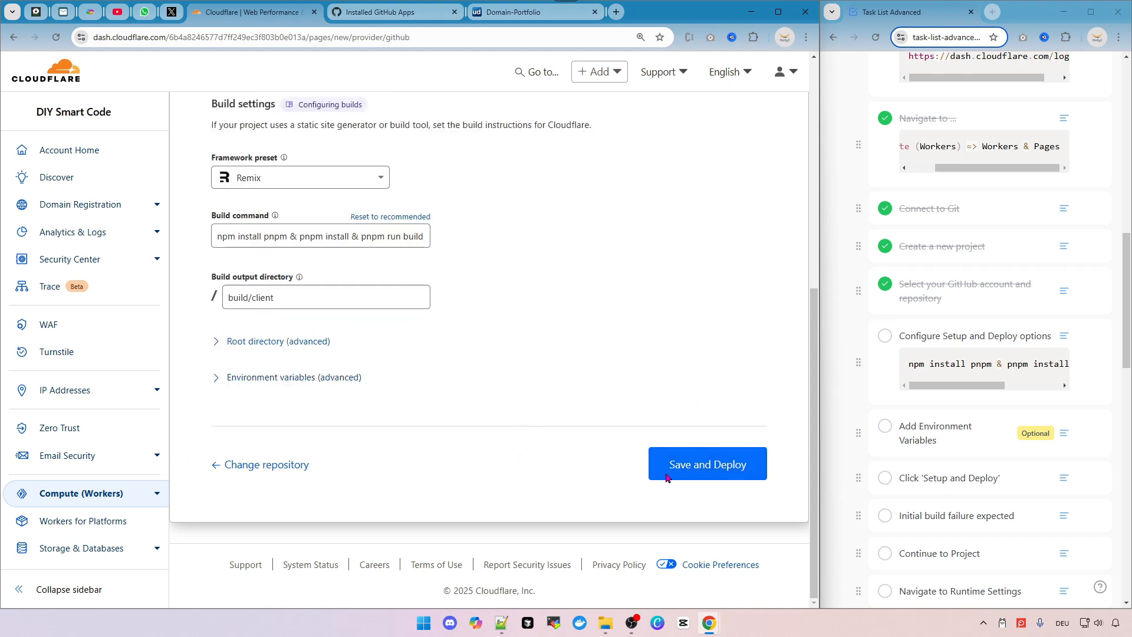
{"action": "left_click", "coordinate": [721, 469]}
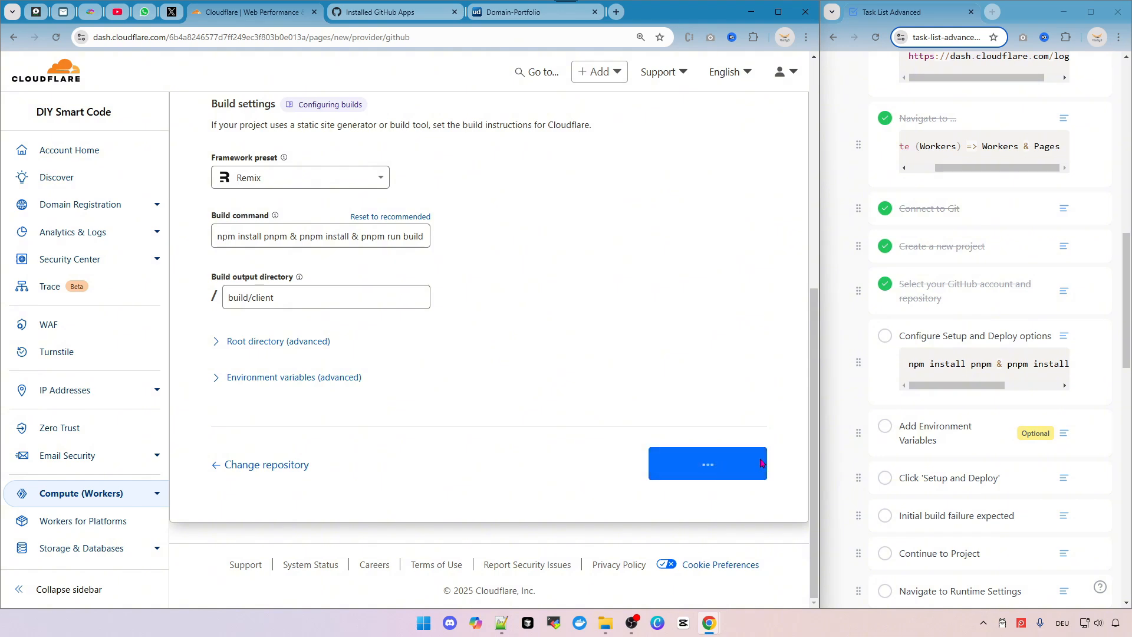
Tick the 'Configure Setup and Deploy options', 'Add Environment Variables' and 'Click Setup and Deploy' tasks.
{"action": "left_click", "coordinate": [886, 336]}
{"action": "left_click", "coordinate": [884, 428]}
{"action": "scroll", "coordinate": [949, 424], "scroll_direction": "down", "scroll_amount": 2}
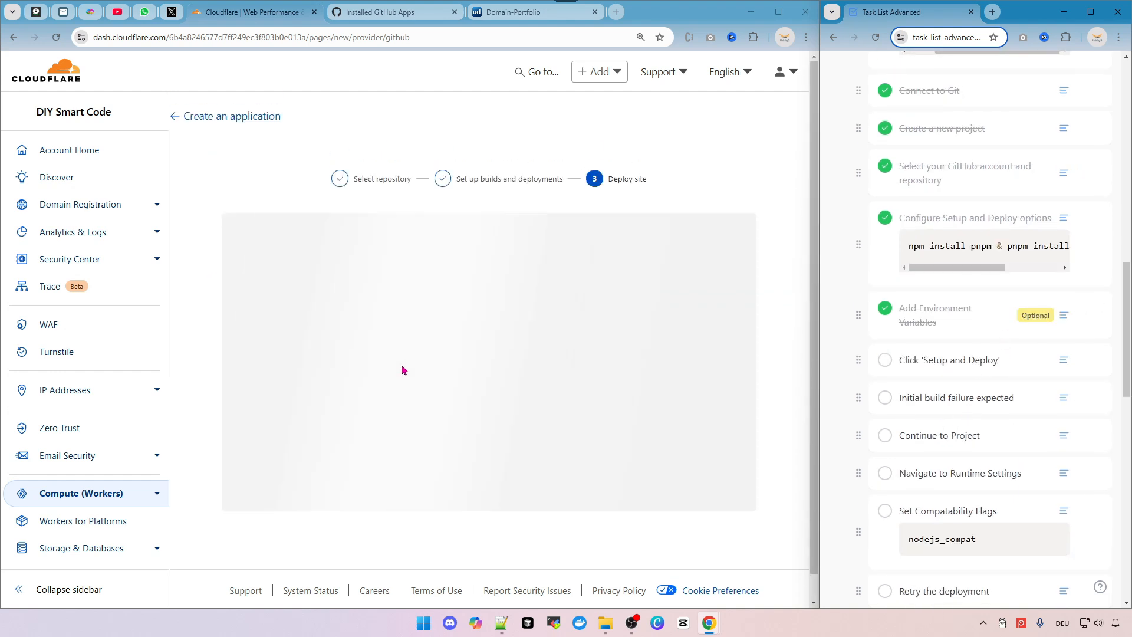
{"action": "left_click", "coordinate": [888, 363]}
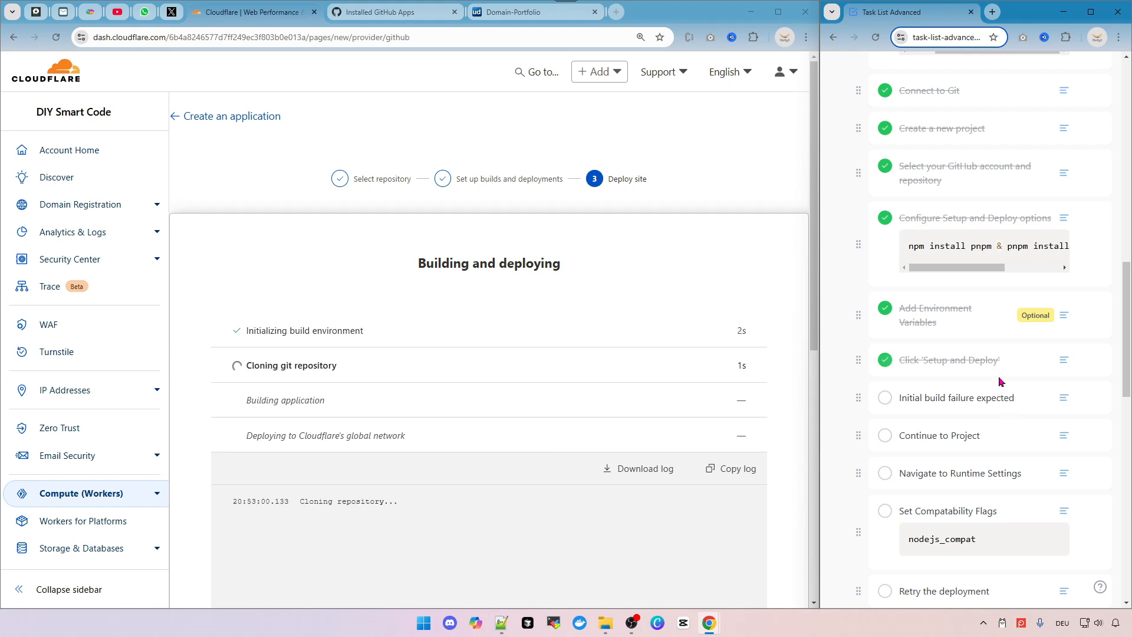
Follow the build log and cancel the running build.
{"action": "scroll", "coordinate": [951, 394], "scroll_direction": "down", "scroll_amount": 1}
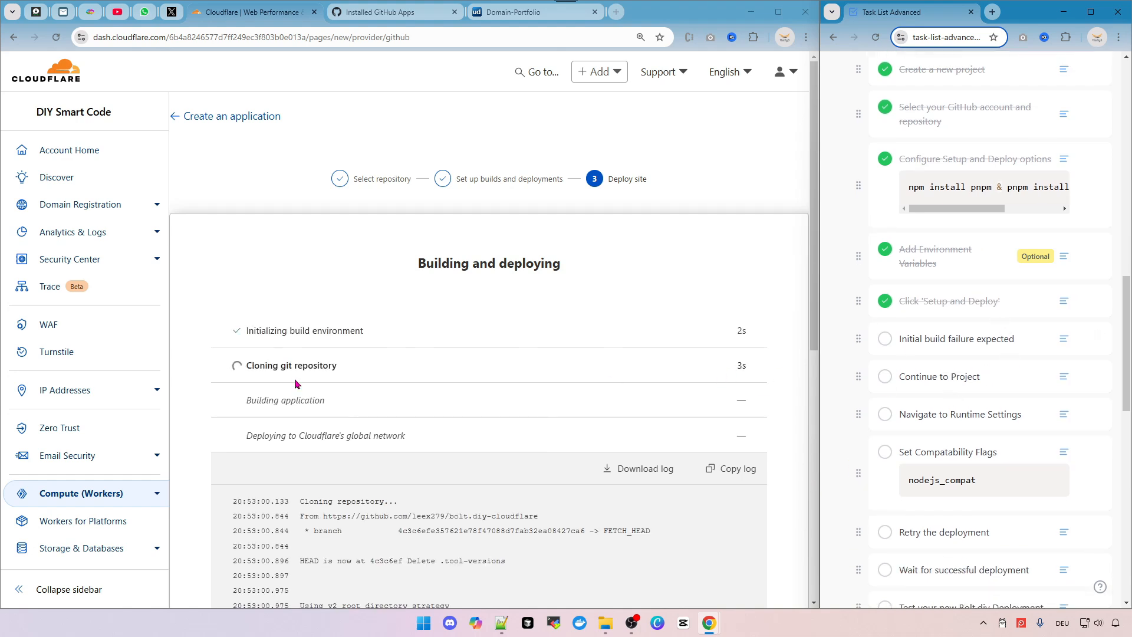
{"action": "scroll", "coordinate": [475, 350], "scroll_direction": "down", "scroll_amount": 4}
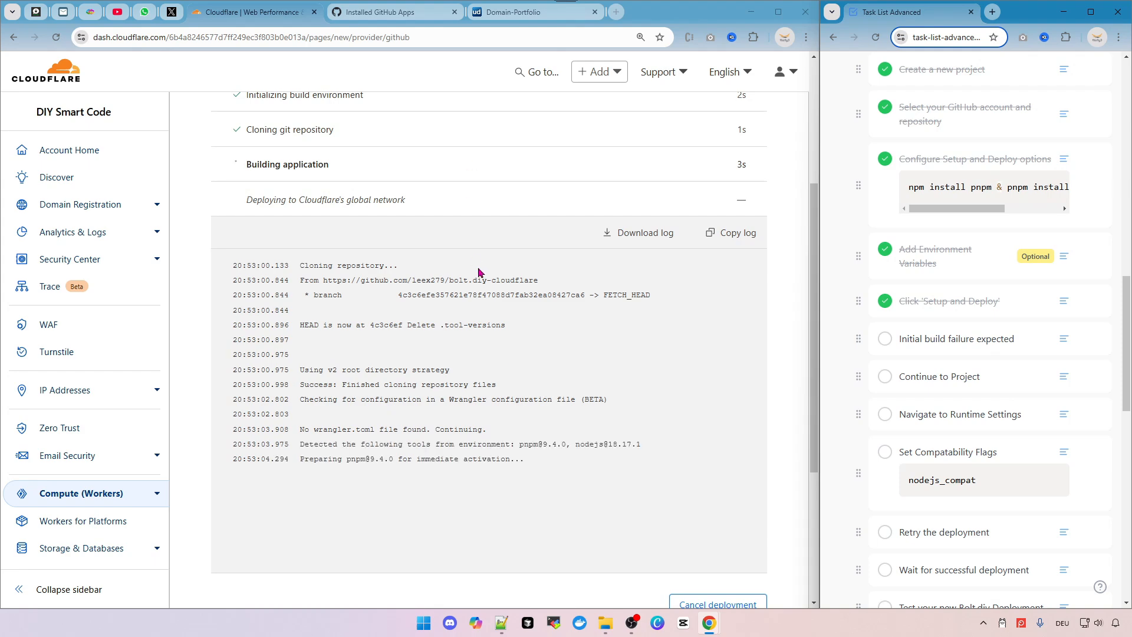
{"action": "scroll", "coordinate": [305, 187], "scroll_direction": "up", "scroll_amount": 2}
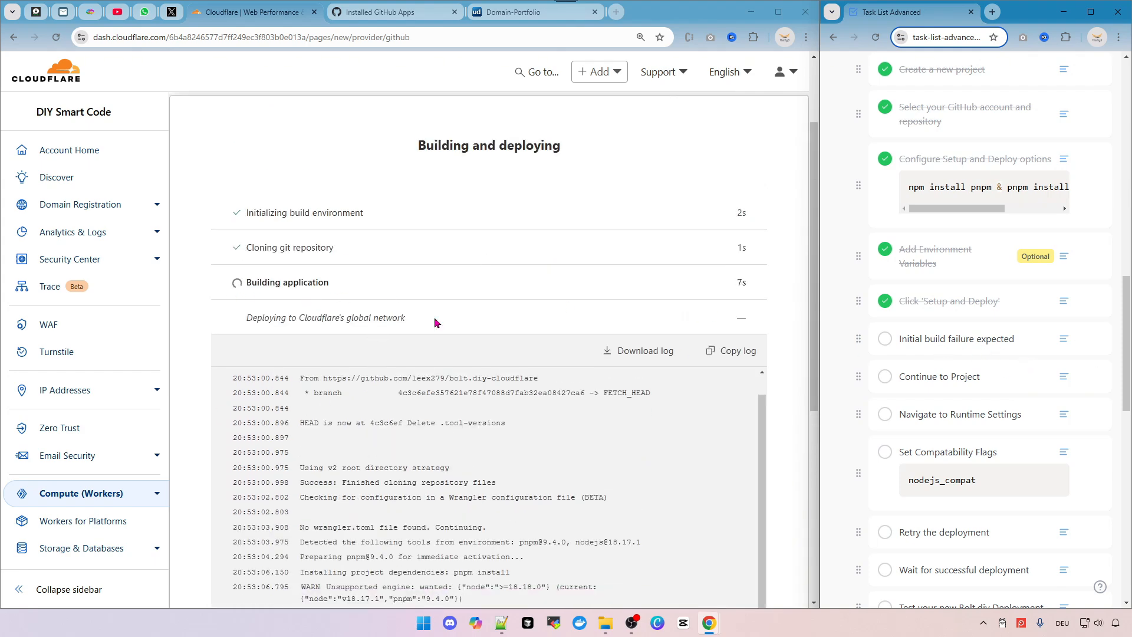
{"action": "scroll", "coordinate": [590, 413], "scroll_direction": "down", "scroll_amount": 3}
{"action": "mouse_move", "coordinate": [937, 334]}
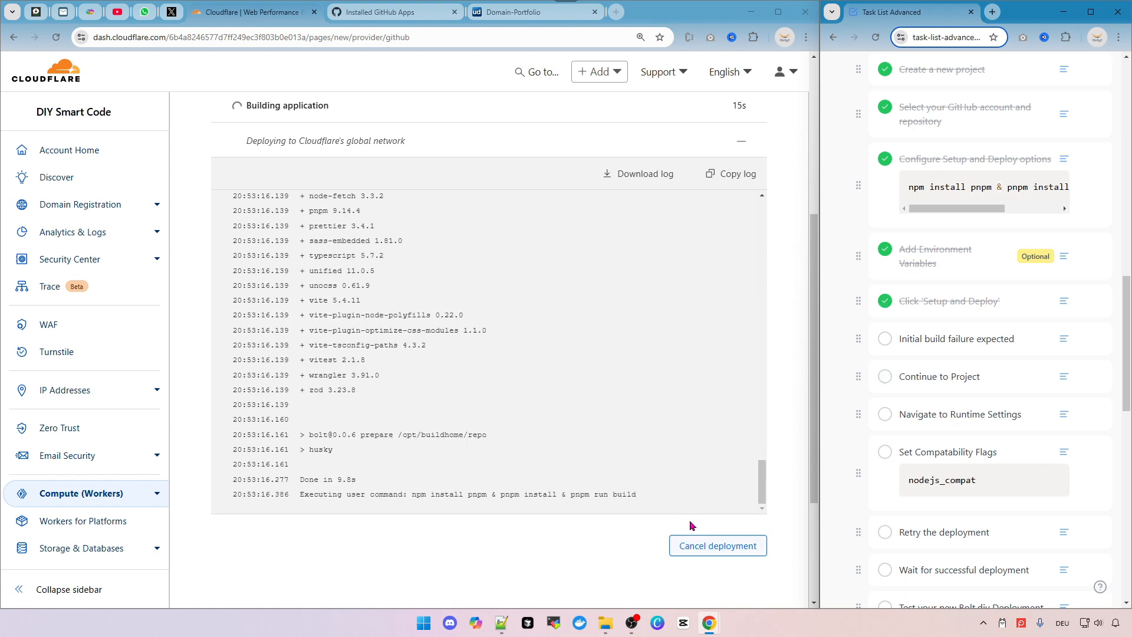
{"action": "left_click", "coordinate": [709, 546]}
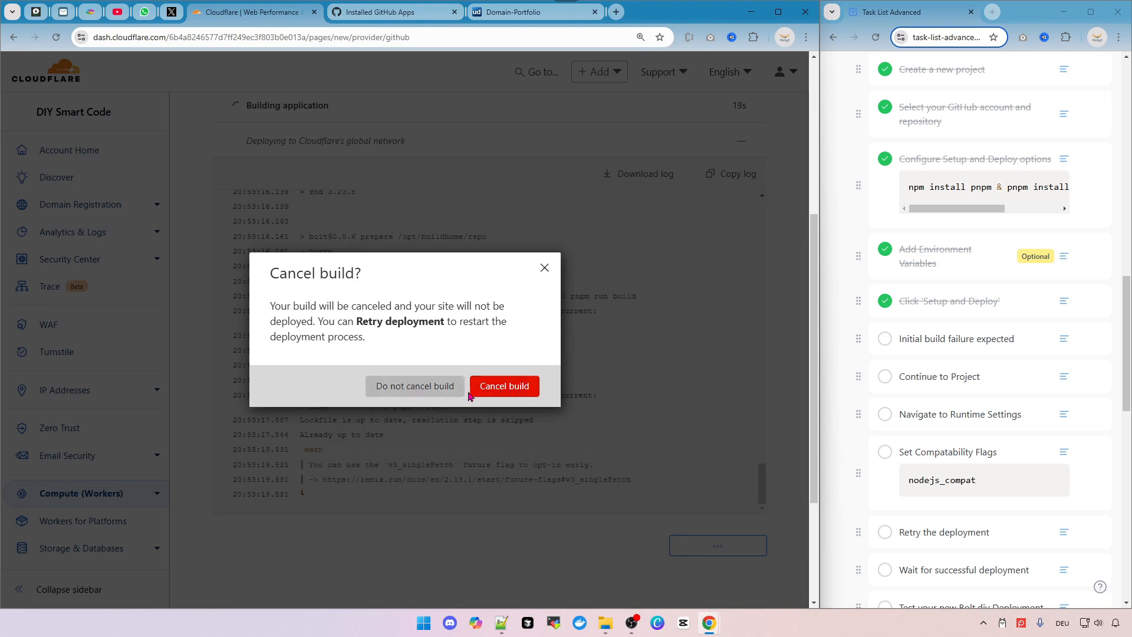
{"action": "left_click", "coordinate": [521, 393]}
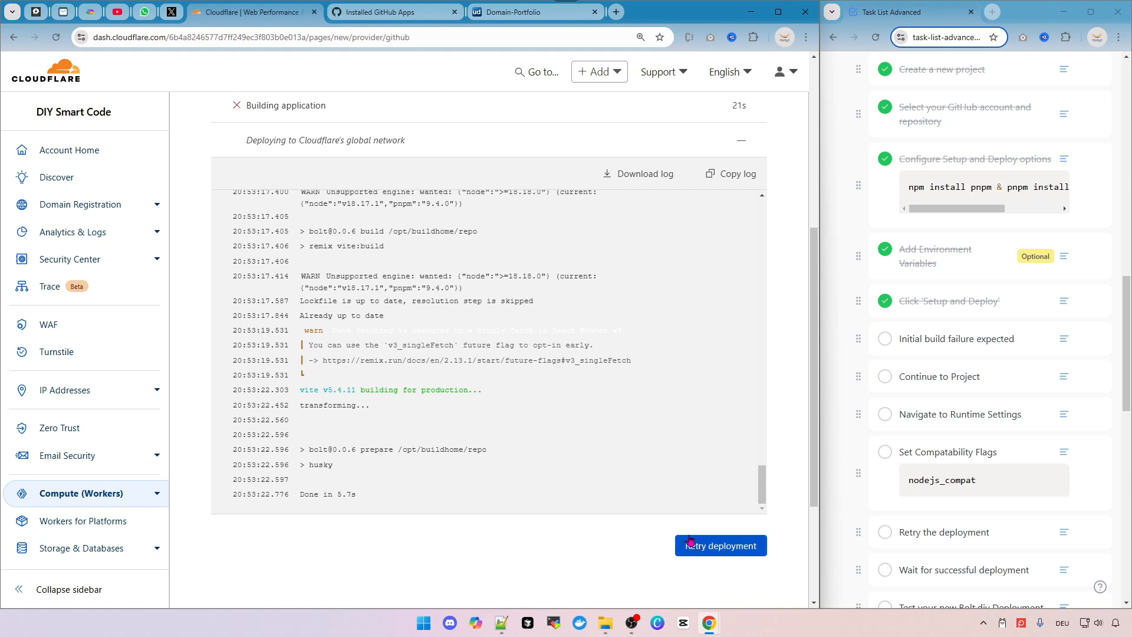
Tick the 'Initial build failure expected' task in the checklist.
{"action": "scroll", "coordinate": [598, 466], "scroll_direction": "down", "scroll_amount": 3}
{"action": "left_click", "coordinate": [888, 344]}
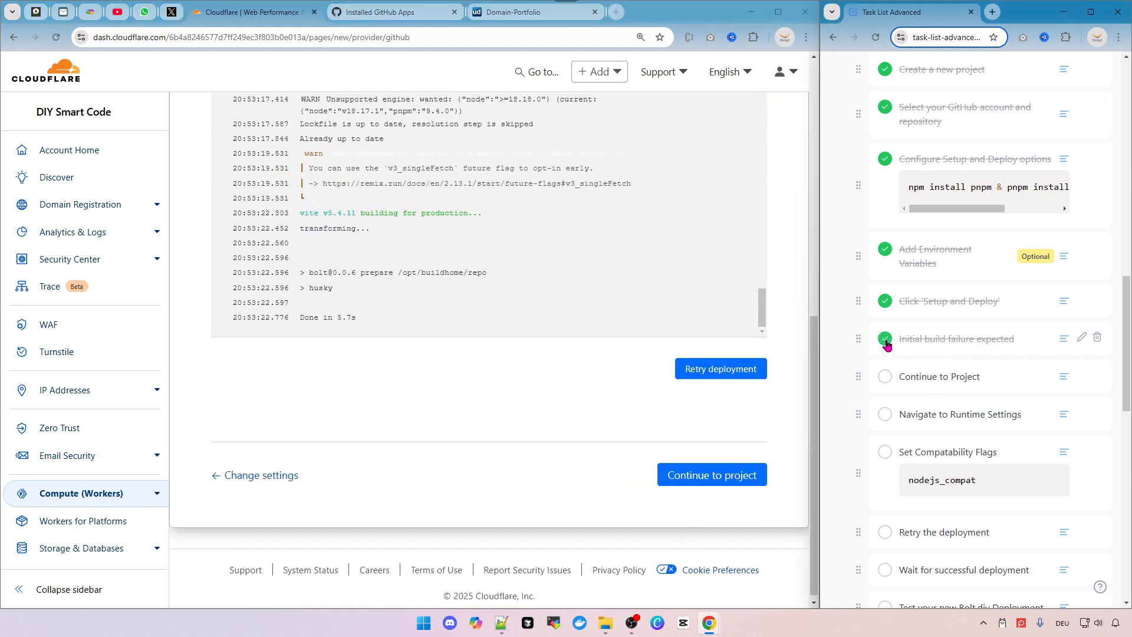
Continue to the project without a successful deployment and tick the 'Continue to Project' task.
{"action": "left_click", "coordinate": [717, 472]}
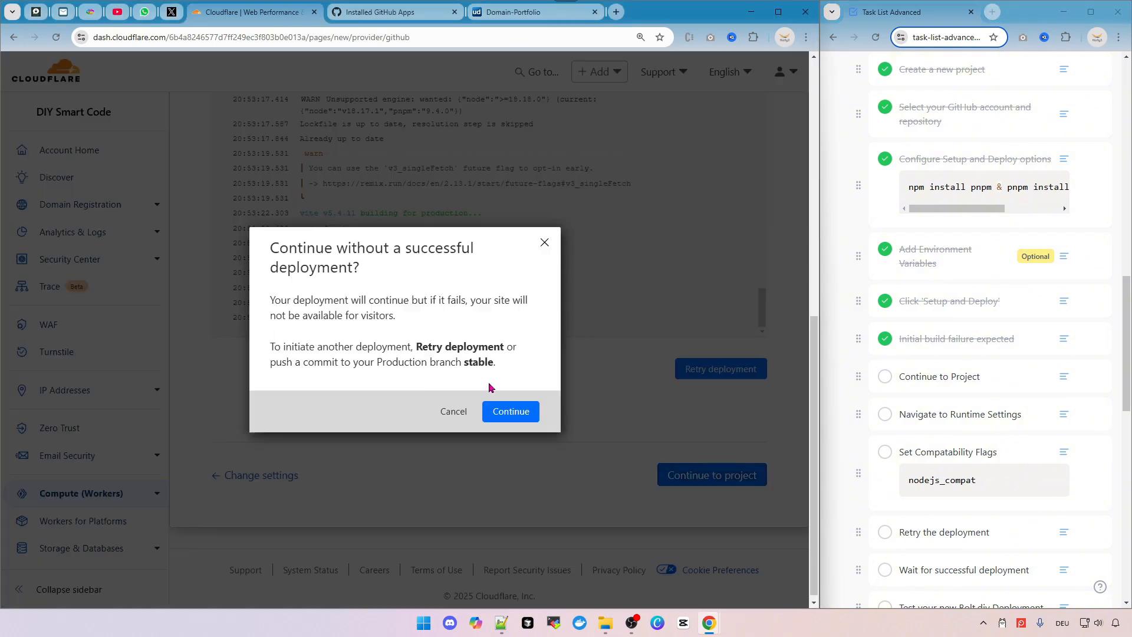
{"action": "left_click", "coordinate": [511, 412]}
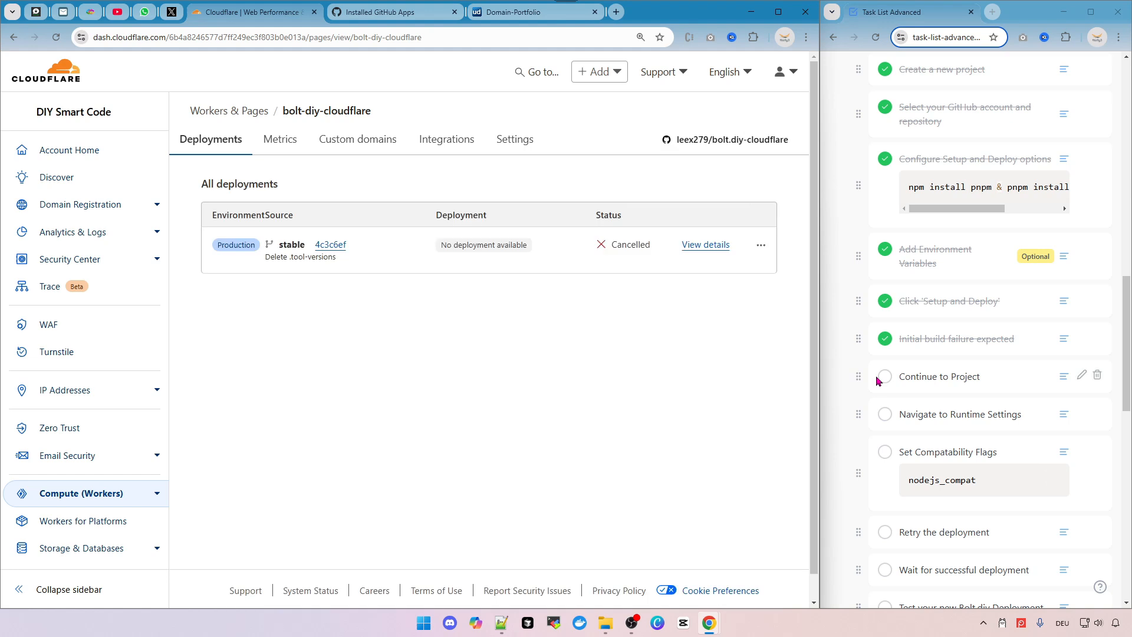
{"action": "left_click", "coordinate": [884, 389]}
{"action": "left_click", "coordinate": [885, 378]}
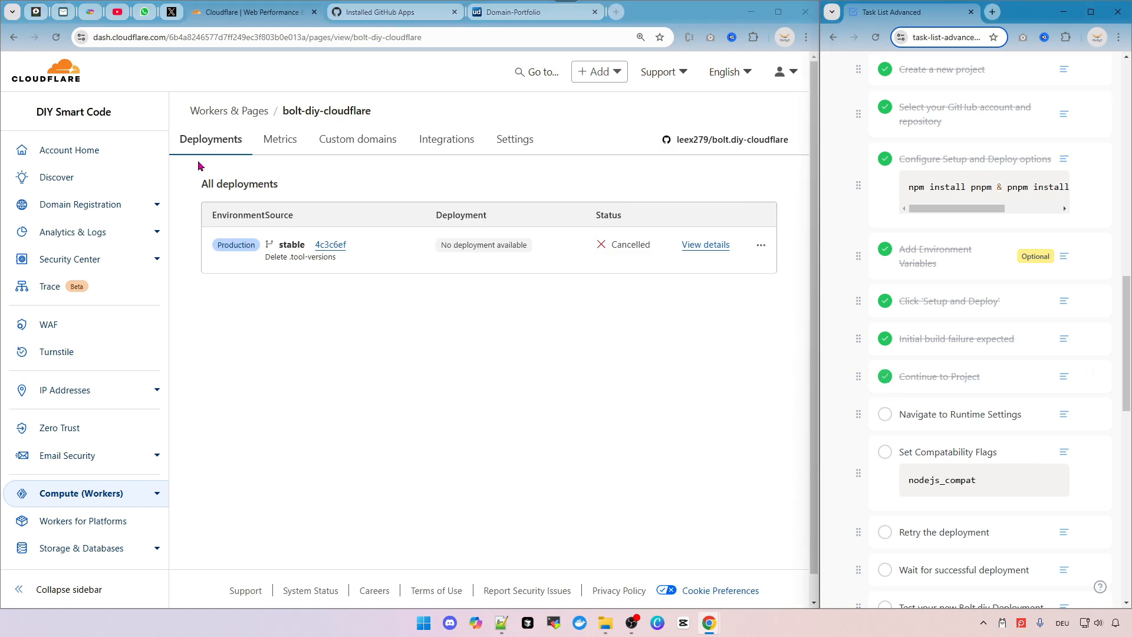
Add the nodejs_compat production compatibility flag in the project's runtime settings and save it.
{"action": "left_click", "coordinate": [523, 143]}
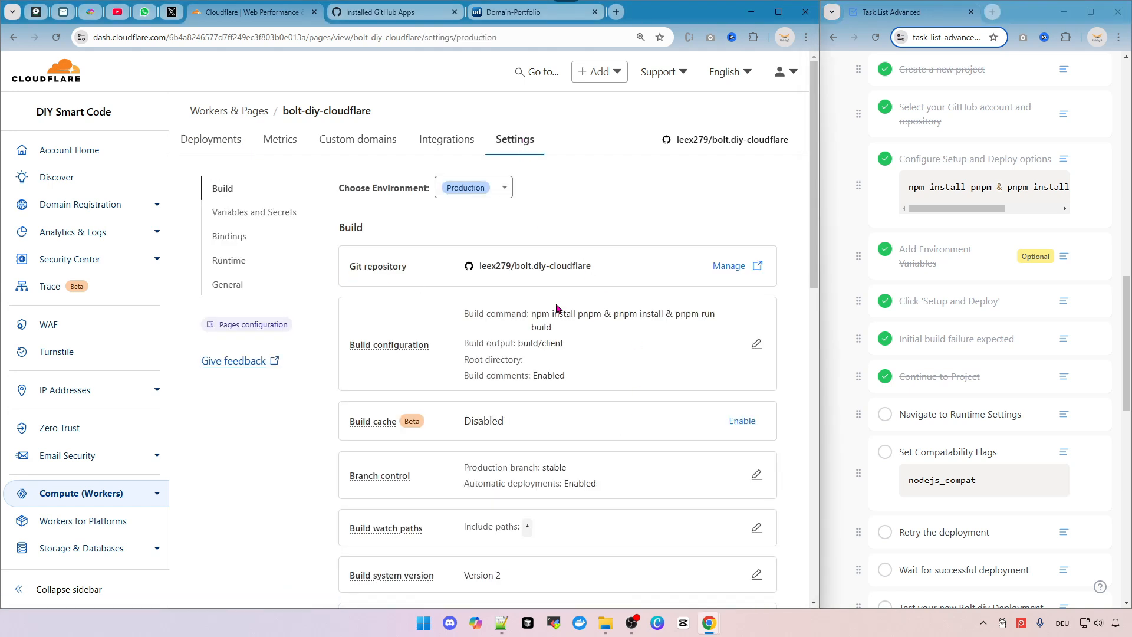
{"action": "scroll", "coordinate": [556, 307], "scroll_direction": "down", "scroll_amount": 2}
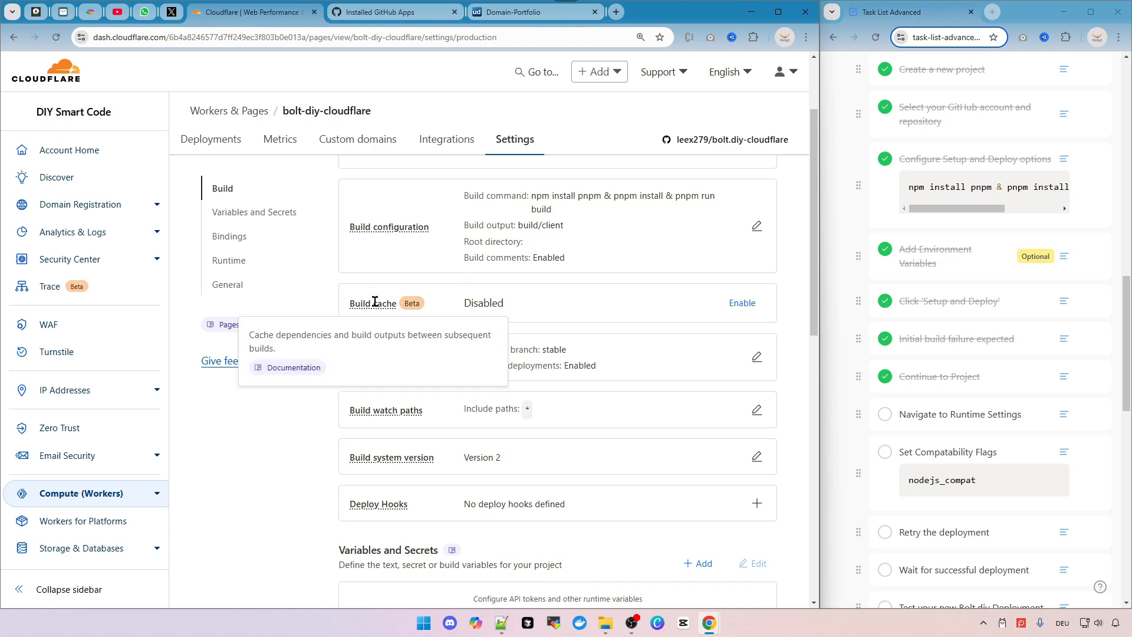
{"action": "scroll", "coordinate": [678, 384], "scroll_direction": "down", "scroll_amount": 1}
{"action": "scroll", "coordinate": [575, 378], "scroll_direction": "down", "scroll_amount": 2}
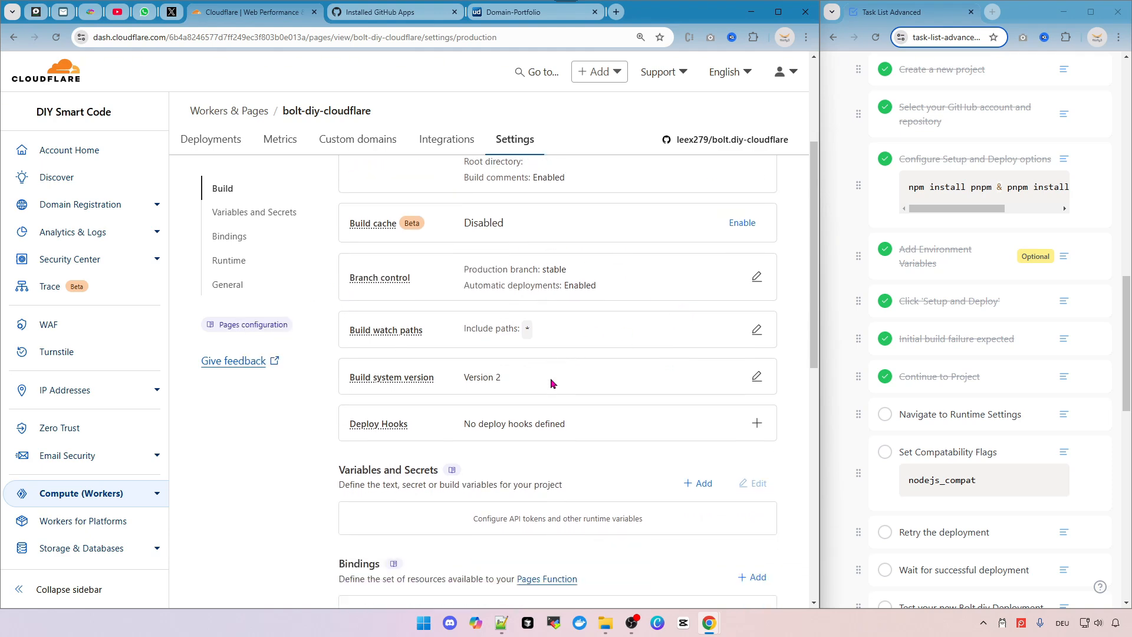
{"action": "left_click", "coordinate": [233, 260]}
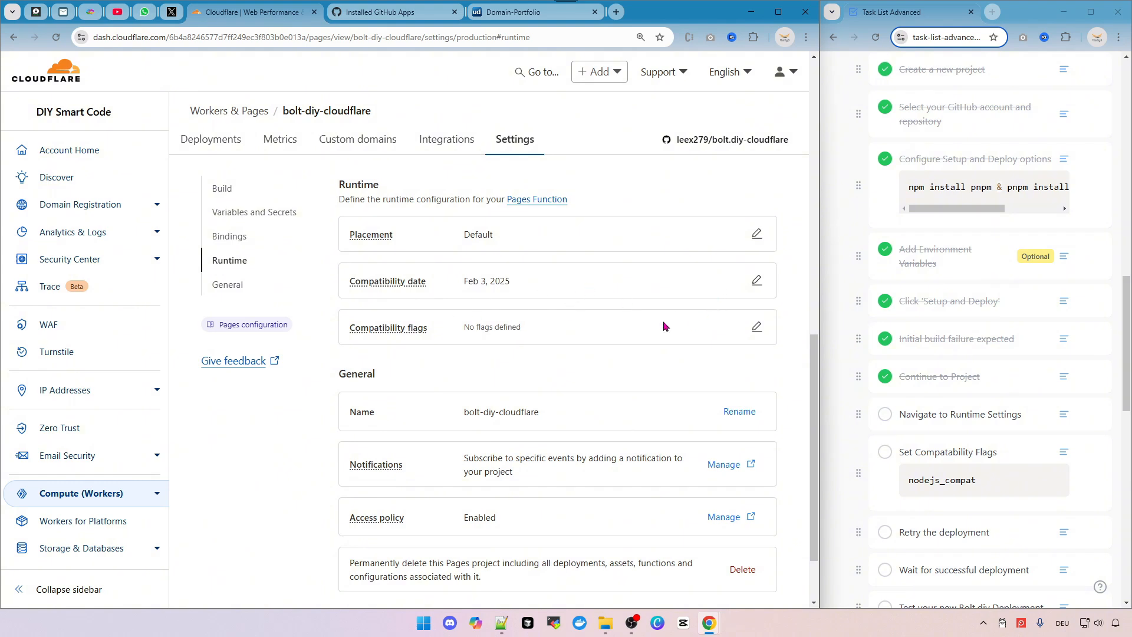
{"action": "mouse_move", "coordinate": [394, 330]}
{"action": "left_click", "coordinate": [757, 328]}
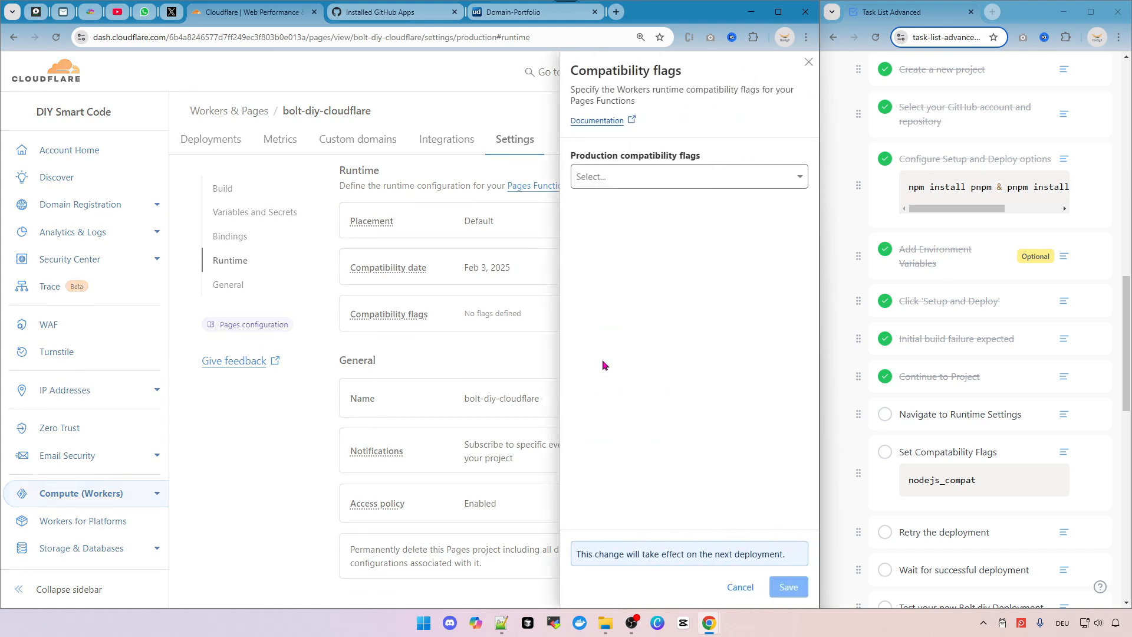
{"action": "left_click", "coordinate": [675, 181]}
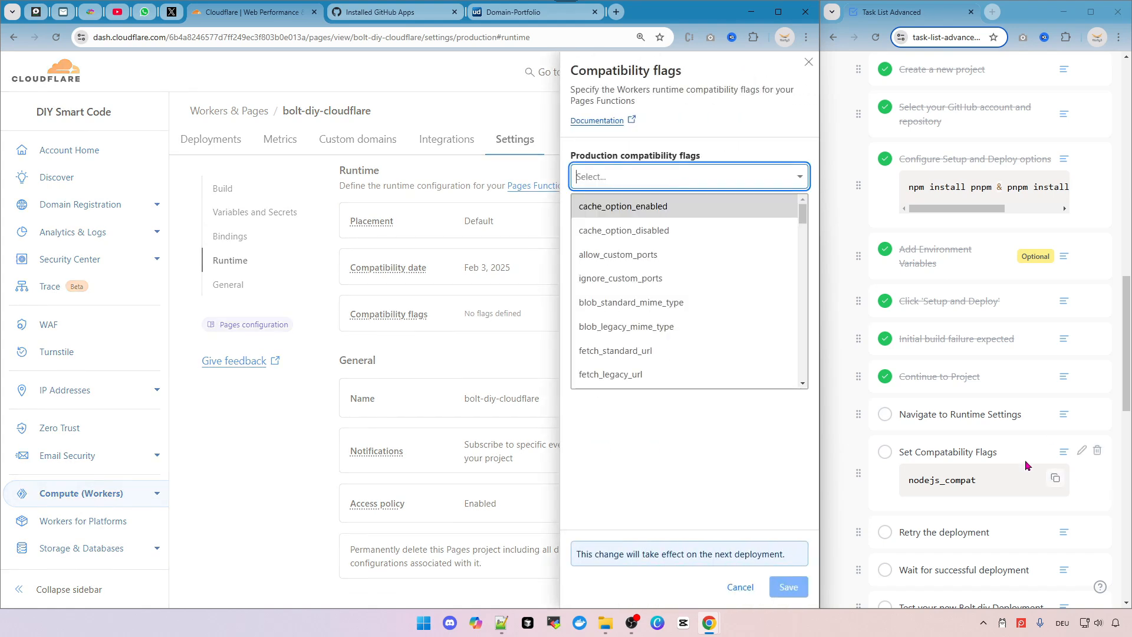
{"action": "left_click", "coordinate": [1055, 478]}
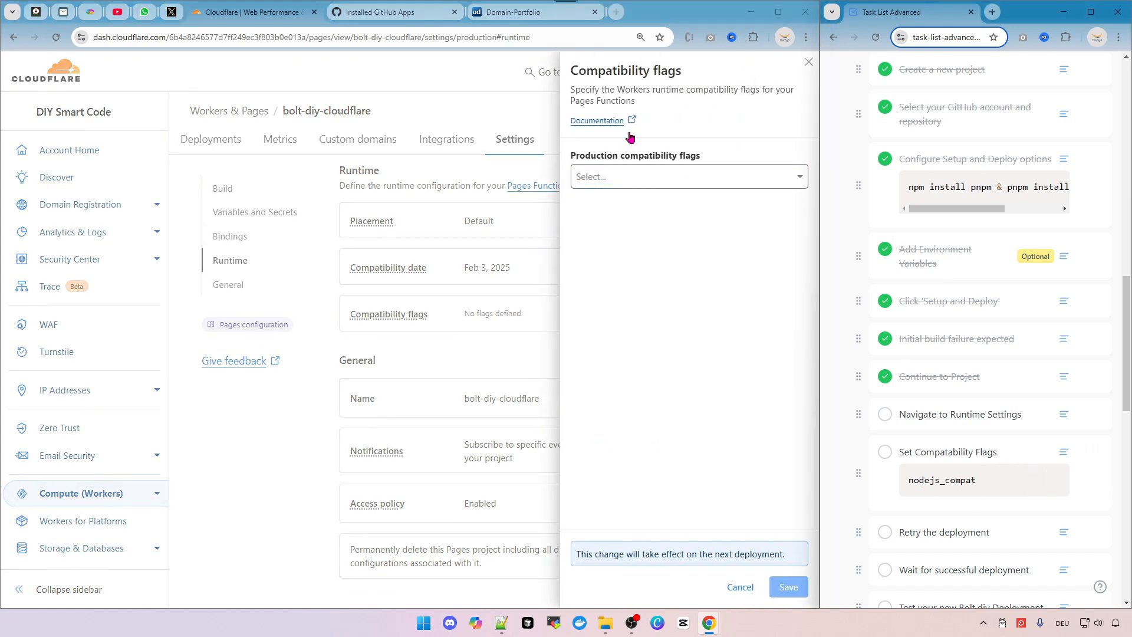
{"action": "left_click", "coordinate": [645, 177]}
{"action": "key", "text": "ctrl+v"}
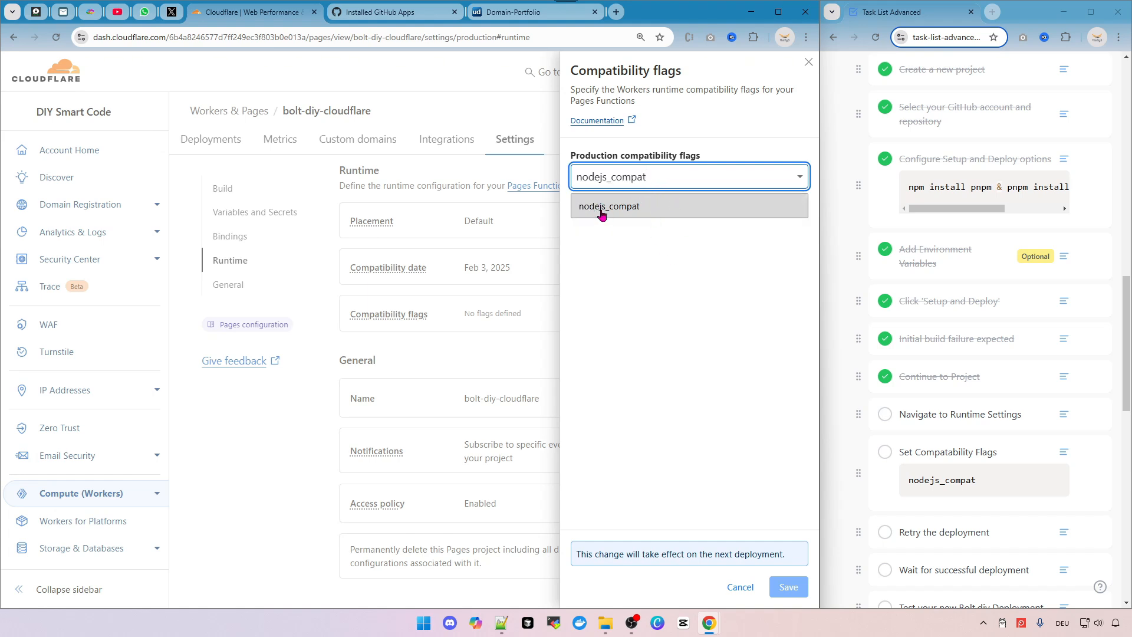
{"action": "left_click", "coordinate": [637, 207]}
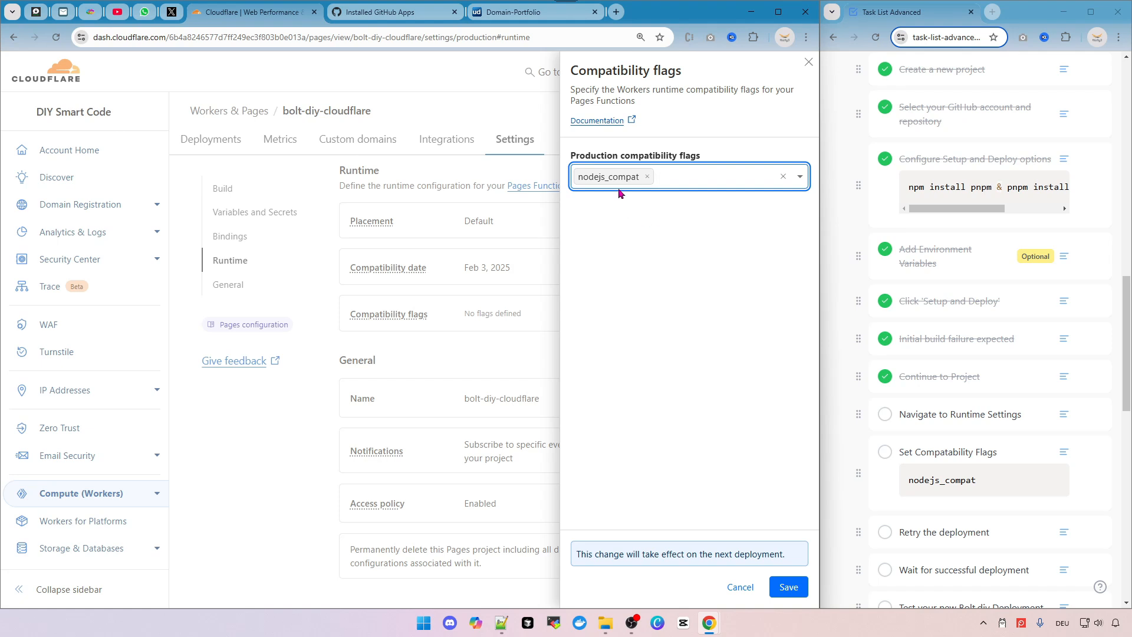
{"action": "left_click", "coordinate": [788, 587]}
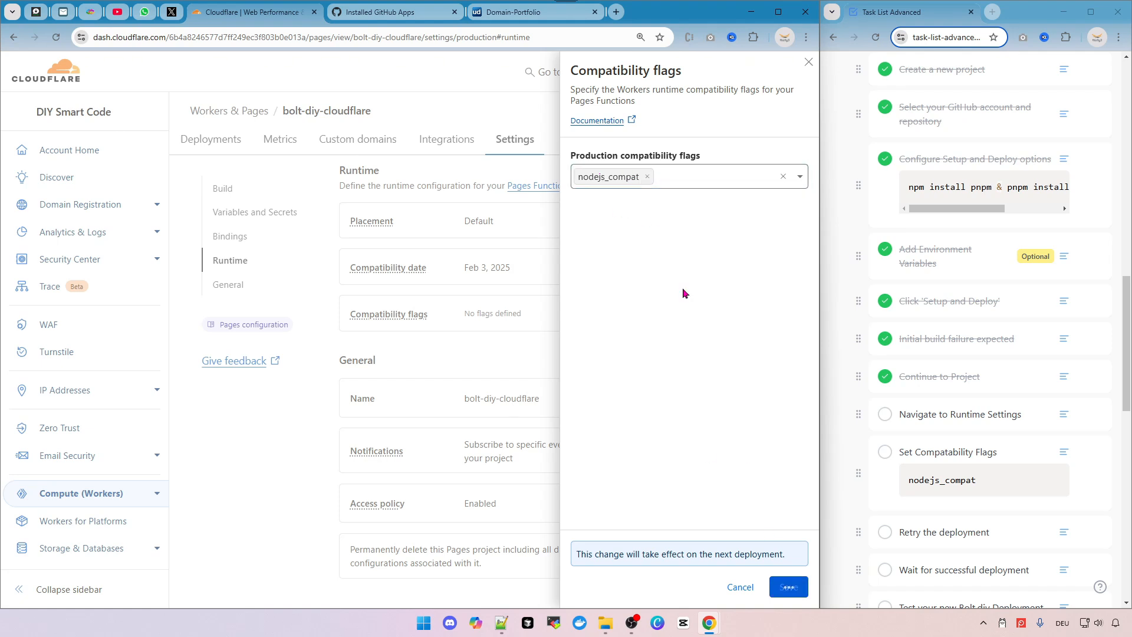
Tick the 'Set Compatibility Flags' and 'Navigate to Runtime Settings' tasks.
{"action": "left_click", "coordinate": [885, 452]}
{"action": "left_click", "coordinate": [886, 414]}
{"action": "scroll", "coordinate": [967, 417], "scroll_direction": "down", "scroll_amount": 3}
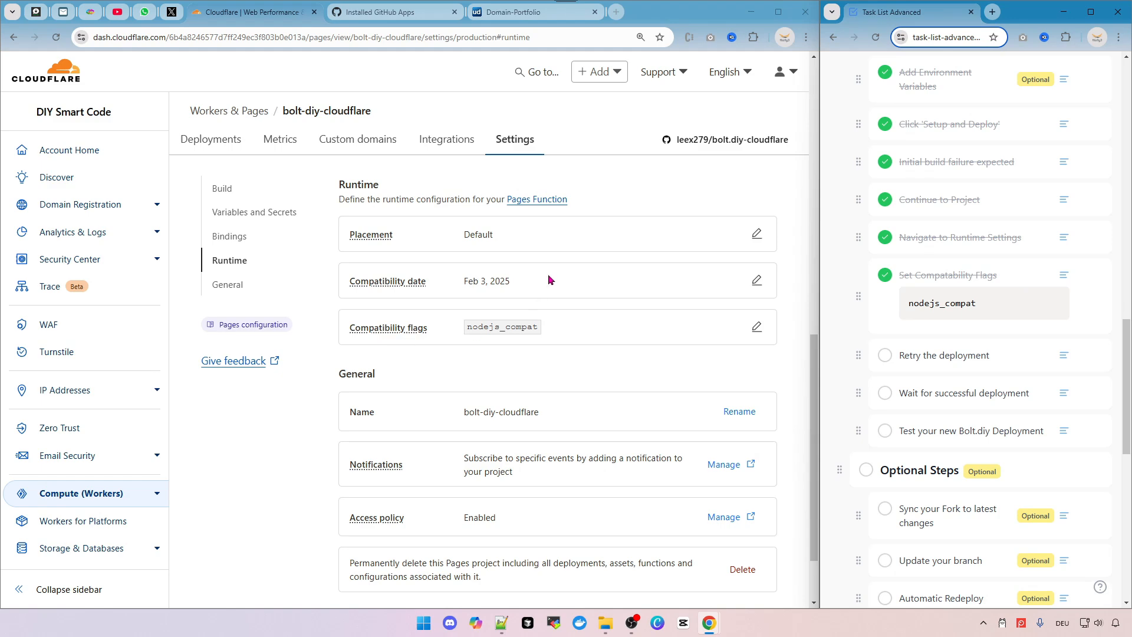
{"action": "scroll", "coordinate": [501, 312], "scroll_direction": "down", "scroll_amount": 2}
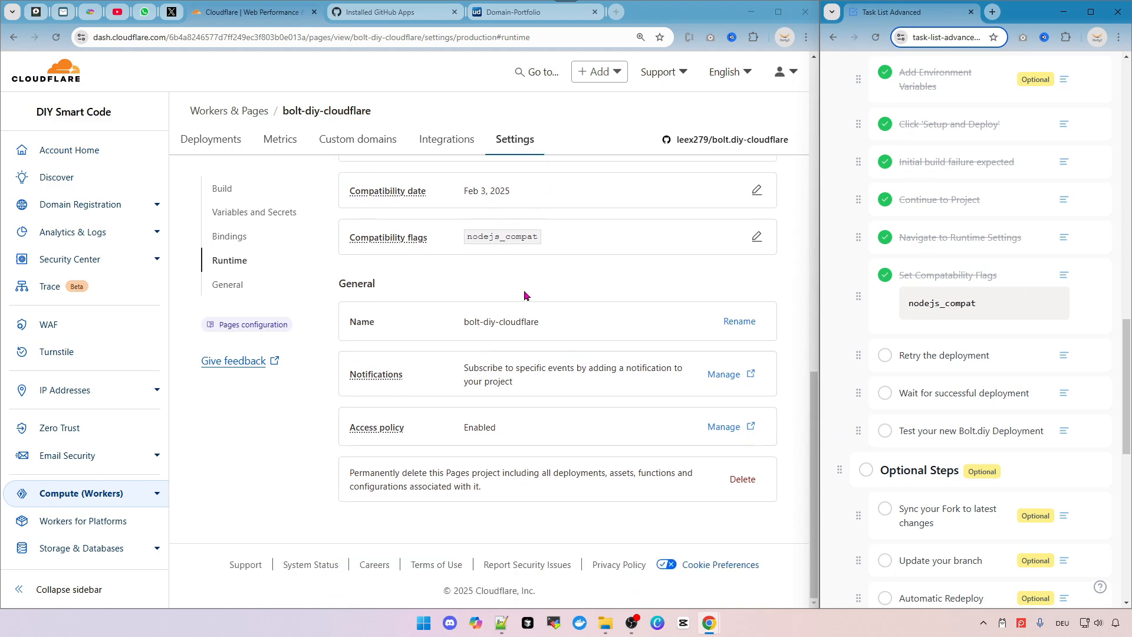
Examine the available compatibility date options for the runtime.
{"action": "scroll", "coordinate": [510, 466], "scroll_direction": "up", "scroll_amount": 4}
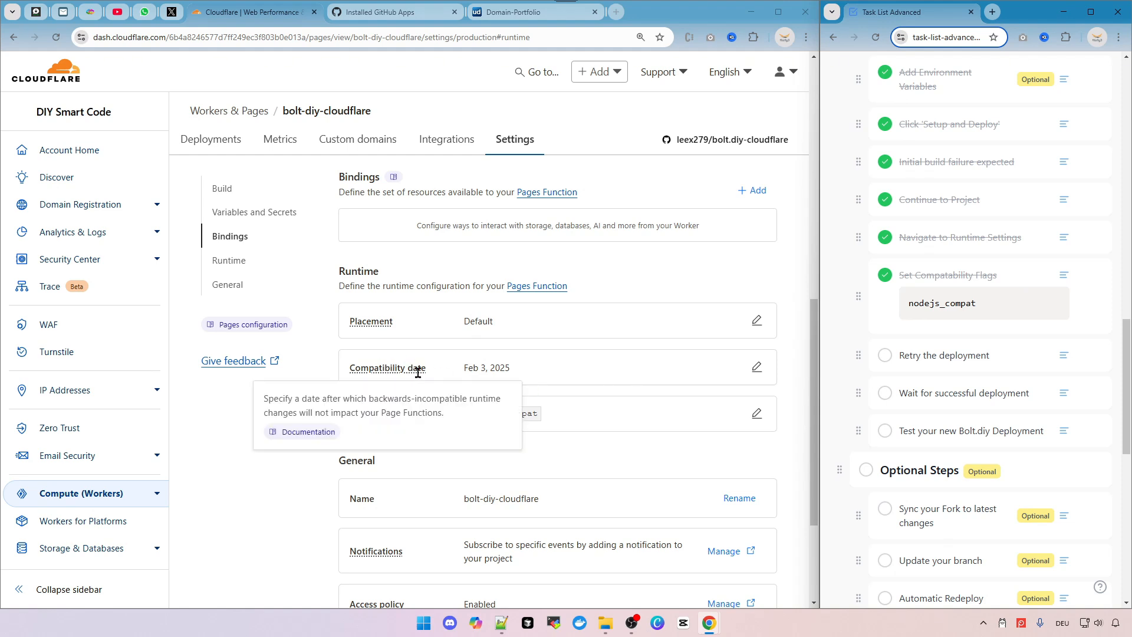
{"action": "left_click", "coordinate": [757, 367]}
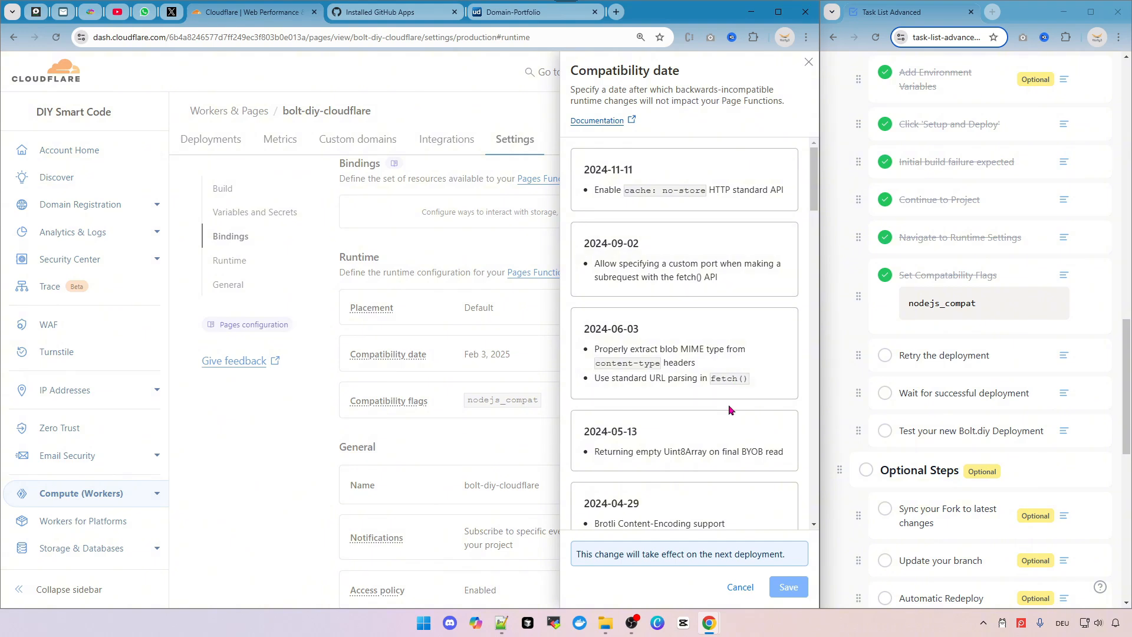
{"action": "scroll", "coordinate": [685, 283], "scroll_direction": "down", "scroll_amount": 3}
{"action": "scroll", "coordinate": [677, 299], "scroll_direction": "down", "scroll_amount": 1}
{"action": "scroll", "coordinate": [677, 300], "scroll_direction": "up", "scroll_amount": 4}
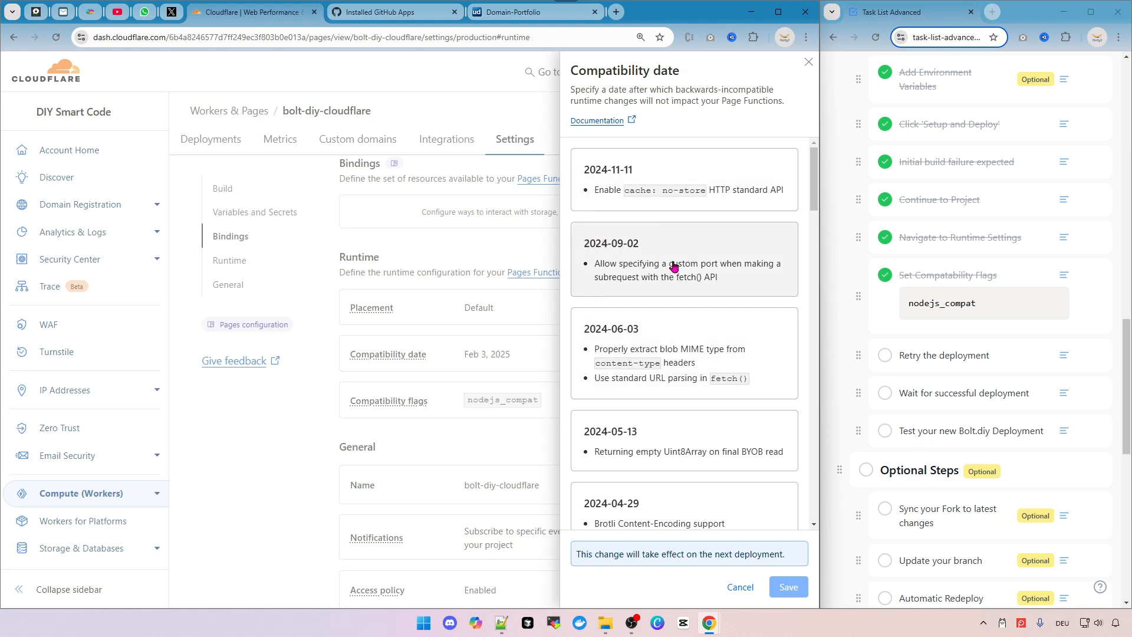
{"action": "left_click", "coordinate": [263, 454]}
{"action": "scroll", "coordinate": [369, 266], "scroll_direction": "down", "scroll_amount": 3}
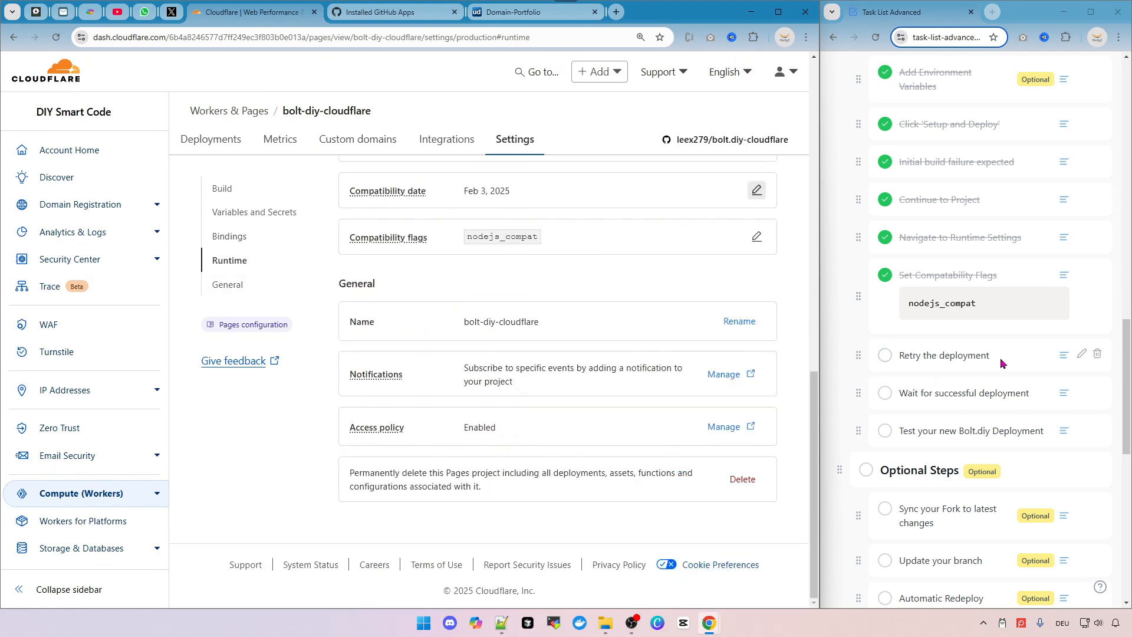
{"action": "scroll", "coordinate": [513, 299], "scroll_direction": "up", "scroll_amount": 10}
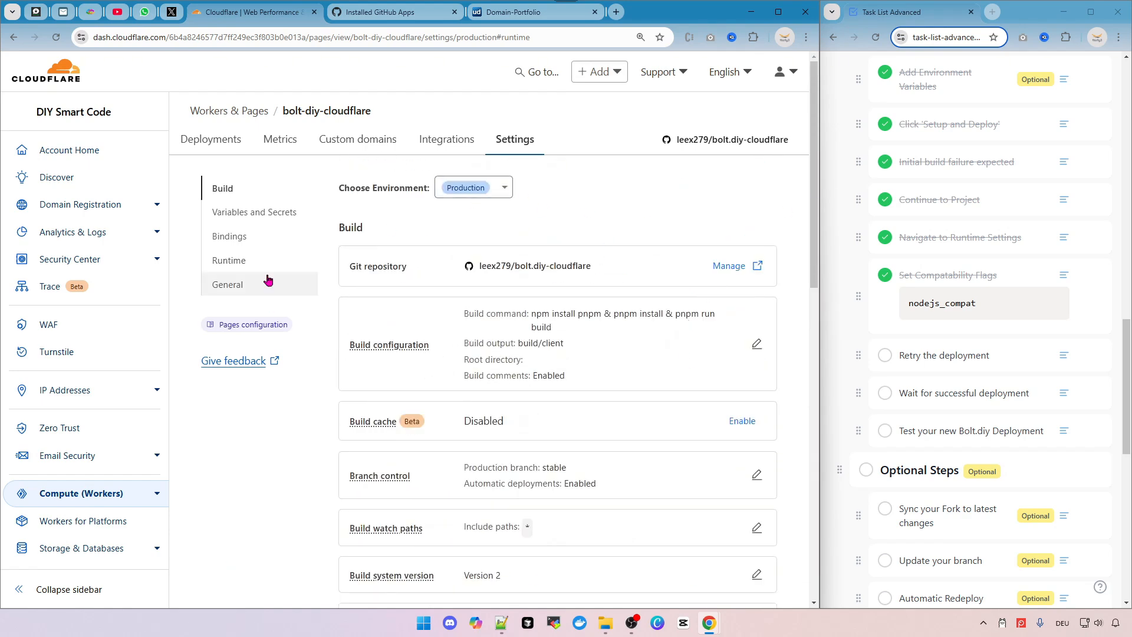
Retry the cancelled production deployment and tick the 'Retry the deployment' task.
{"action": "left_click", "coordinate": [221, 144]}
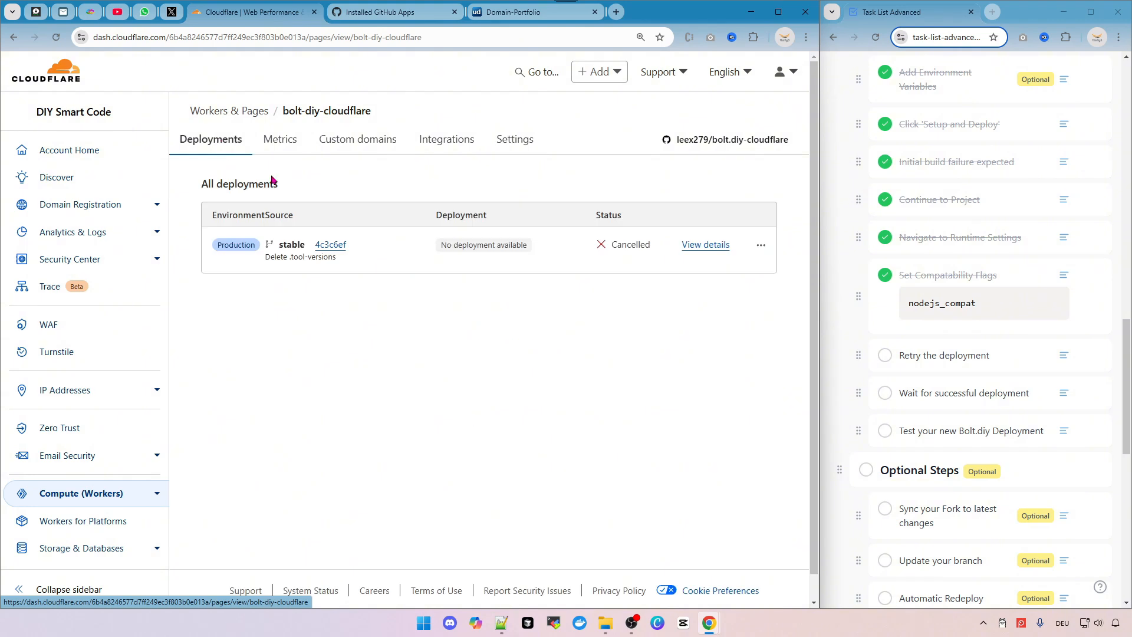
{"action": "left_click", "coordinate": [760, 250]}
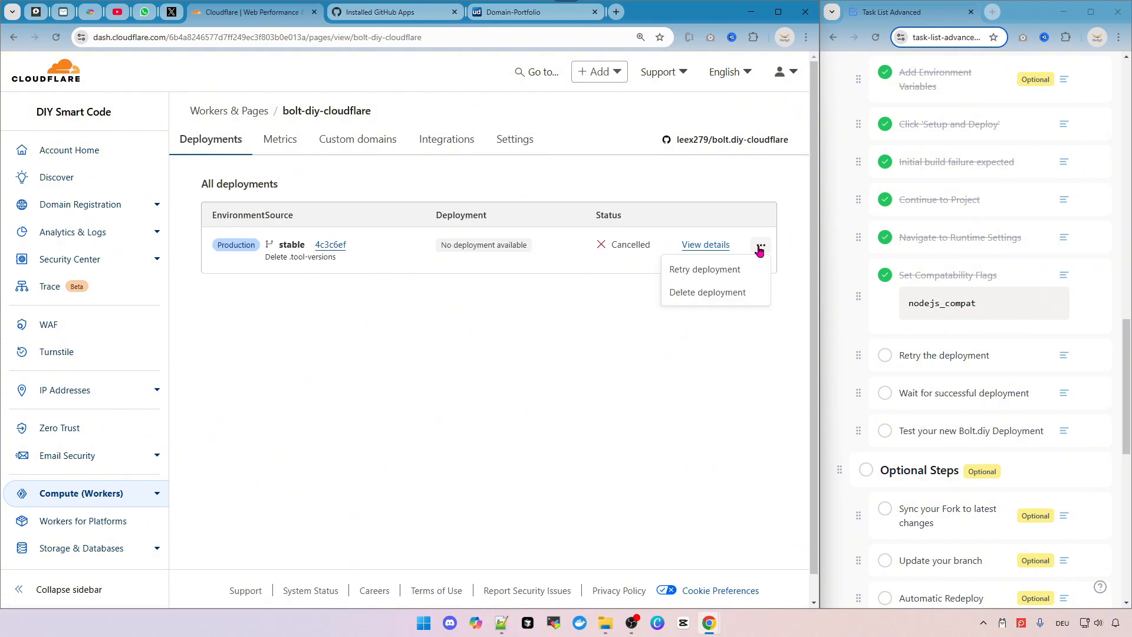
{"action": "left_click", "coordinate": [702, 271]}
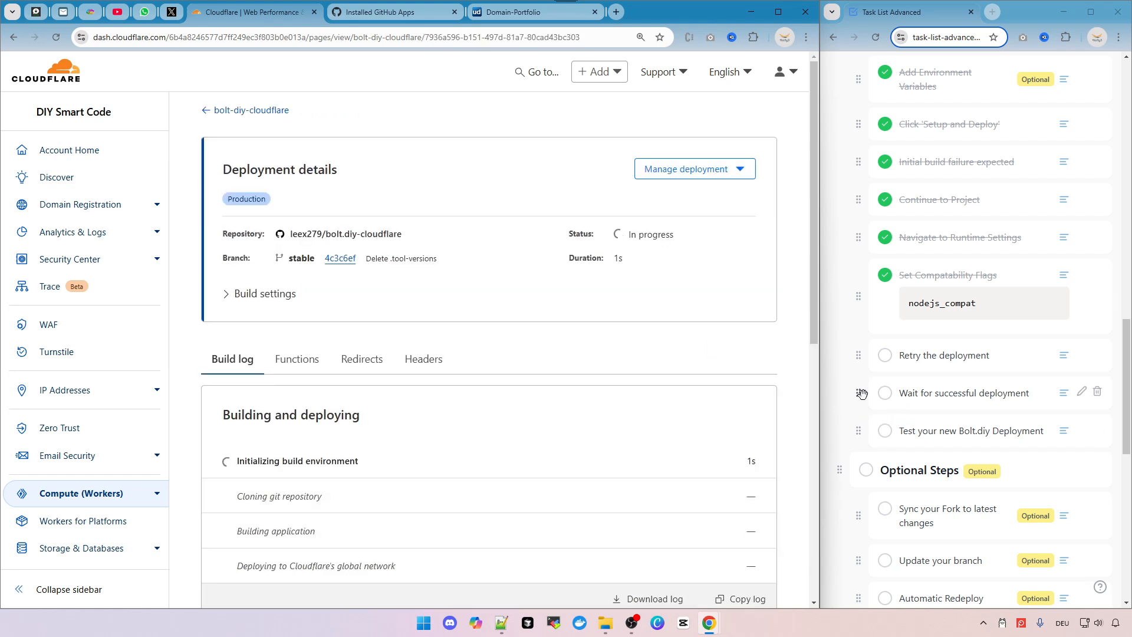
{"action": "left_click", "coordinate": [884, 356]}
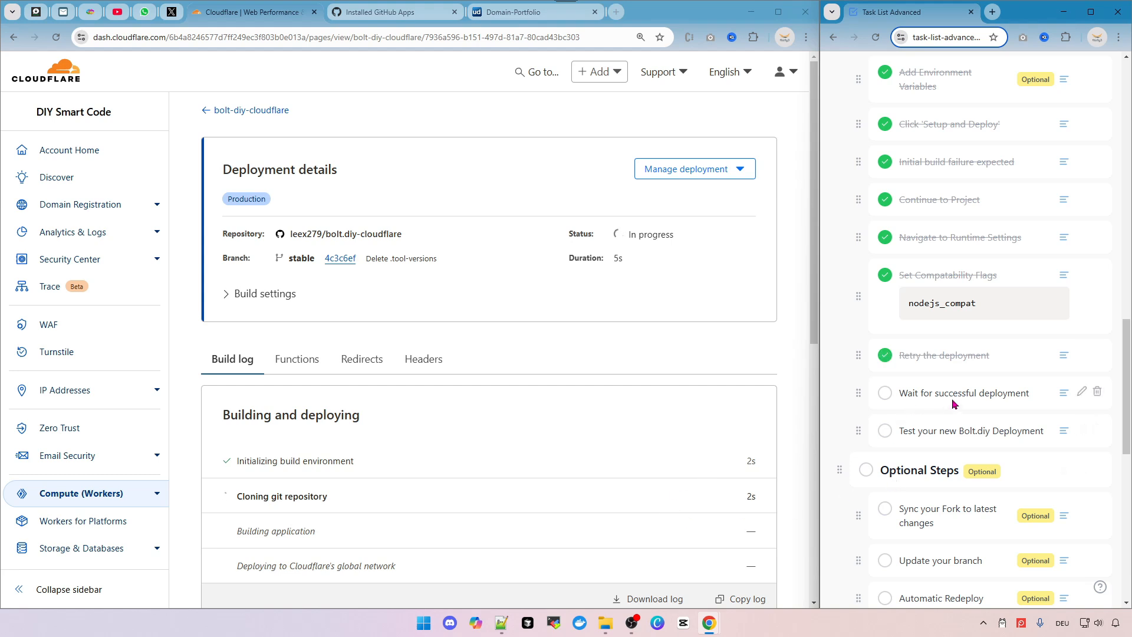
Follow the build log to its end and tick the 'Wait for successful deployment' task.
{"action": "scroll", "coordinate": [422, 376], "scroll_direction": "down", "scroll_amount": 2}
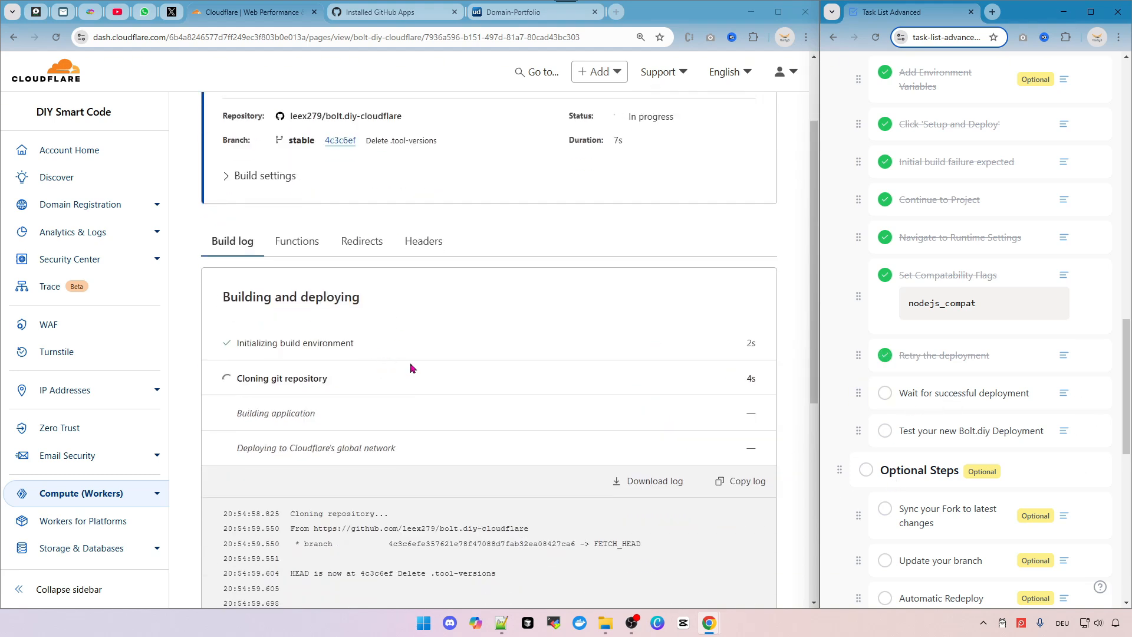
{"action": "scroll", "coordinate": [437, 371], "scroll_direction": "down", "scroll_amount": 2}
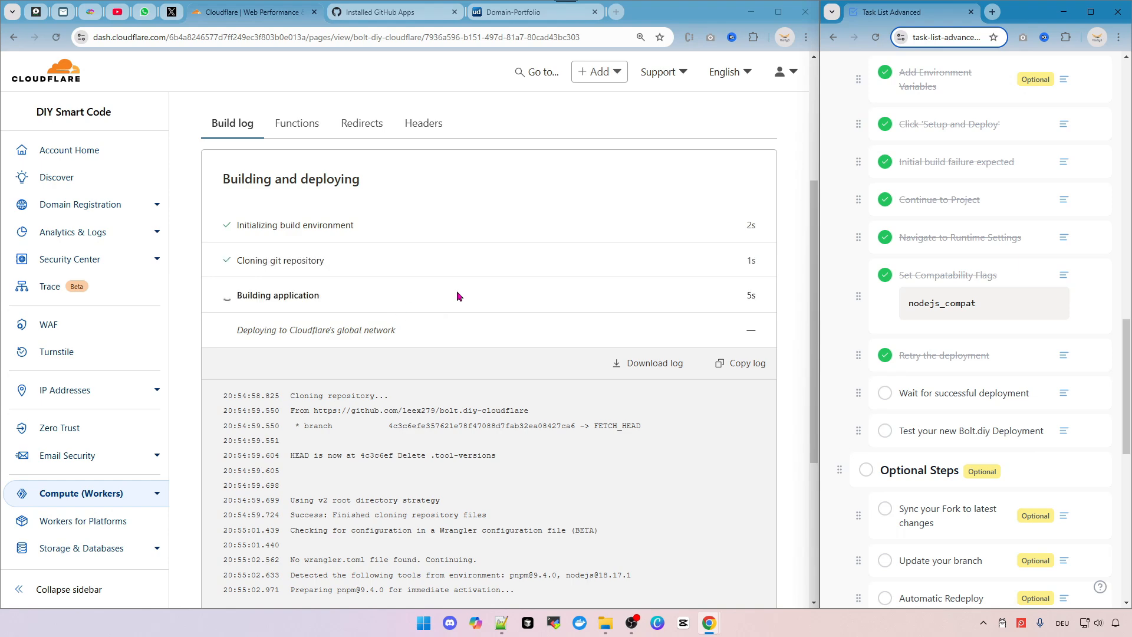
{"action": "scroll", "coordinate": [579, 365], "scroll_direction": "down", "scroll_amount": 3}
{"action": "scroll", "coordinate": [578, 363], "scroll_direction": "up", "scroll_amount": 2}
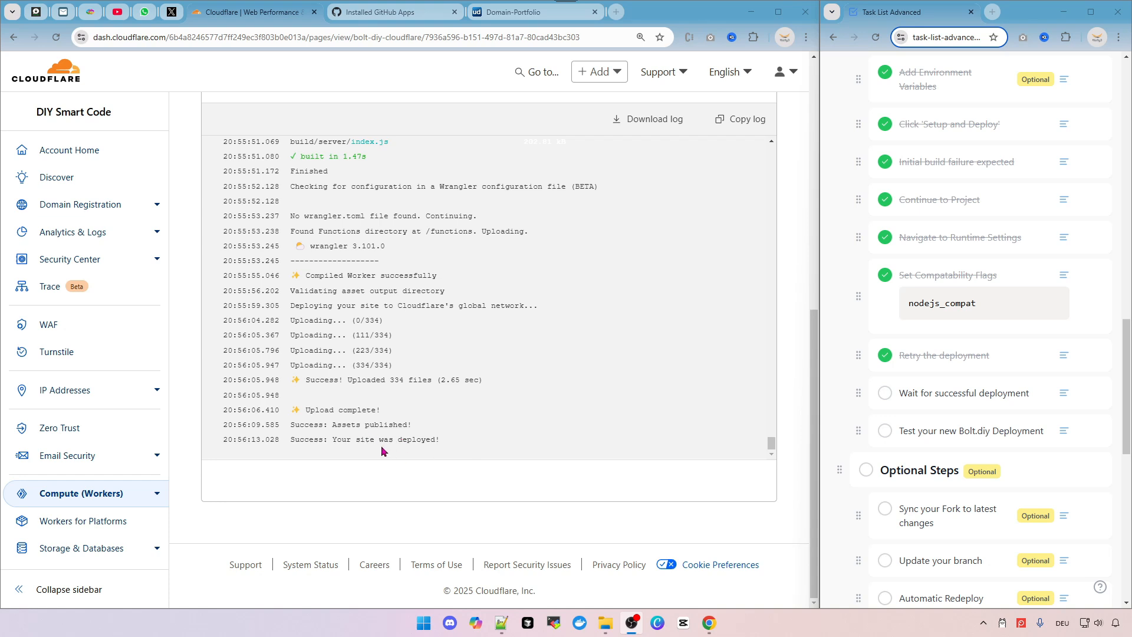
{"action": "left_click_drag", "start_coordinate": [375, 441], "coordinate": [307, 441]}
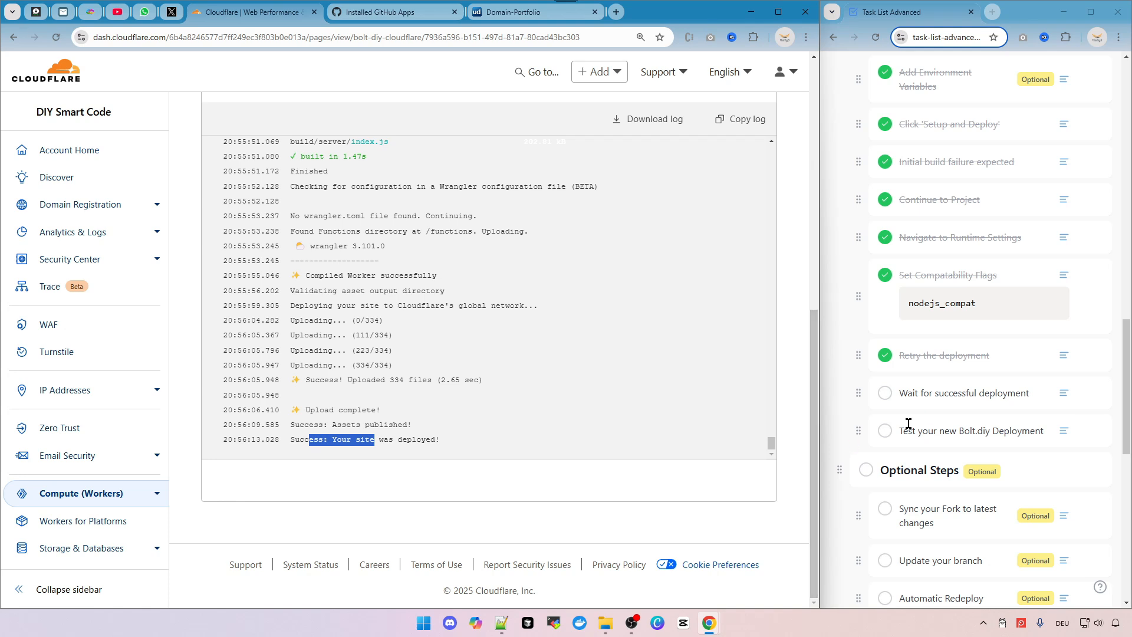
{"action": "left_click", "coordinate": [885, 394]}
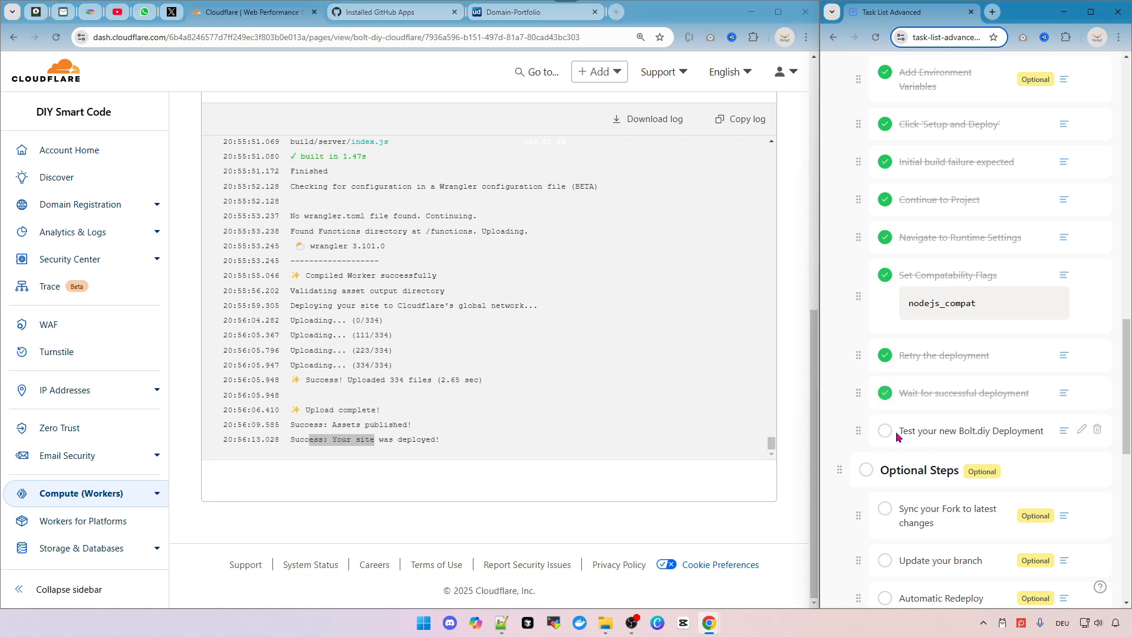
Read the detailed description of the 'Test your new Bolt.diy Deployment' task.
{"action": "left_click", "coordinate": [1064, 431]}
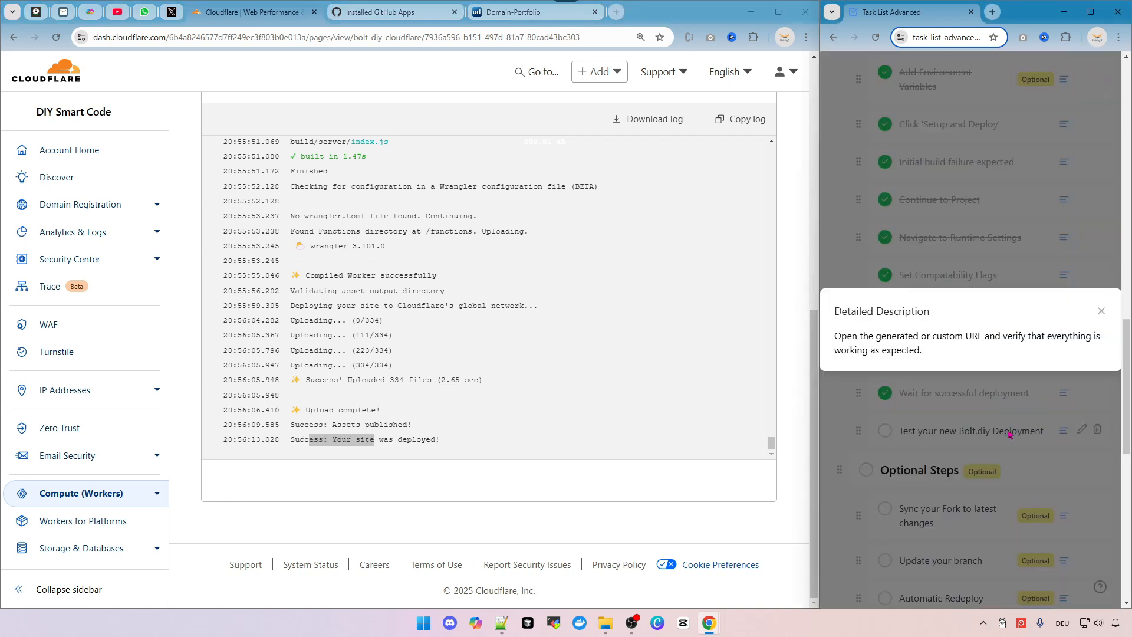
{"action": "left_click", "coordinate": [849, 421]}
{"action": "left_click_drag", "start_coordinate": [814, 498], "coordinate": [810, 237]}
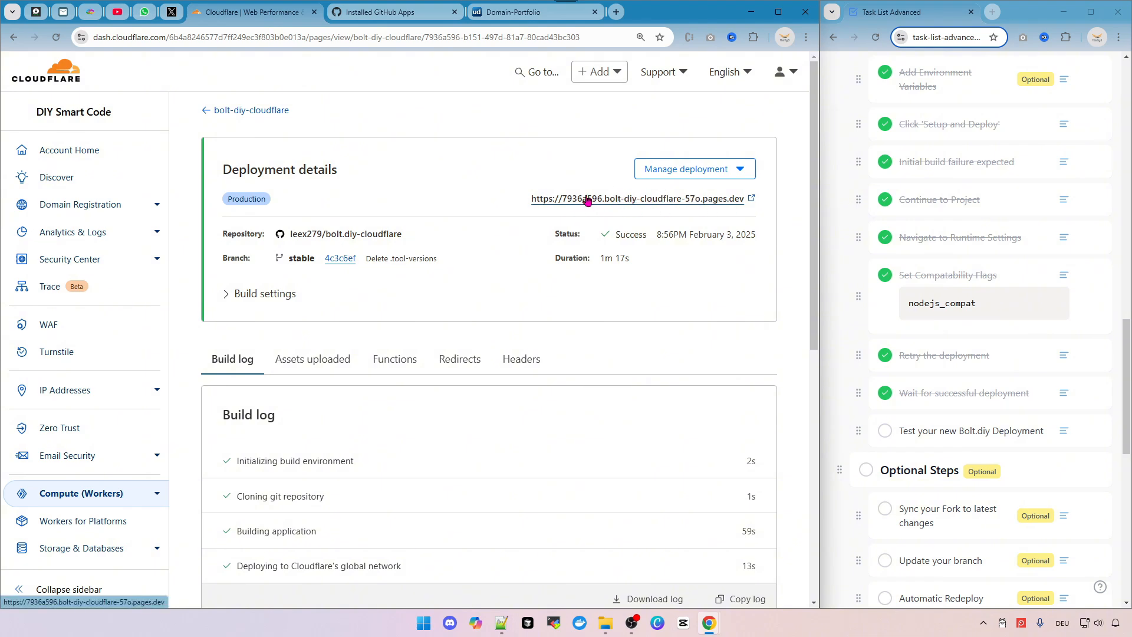
Return to the project overview and open the production domain bolt-diy-cloudflare-57o.pages.dev.
{"action": "left_click", "coordinate": [231, 111]}
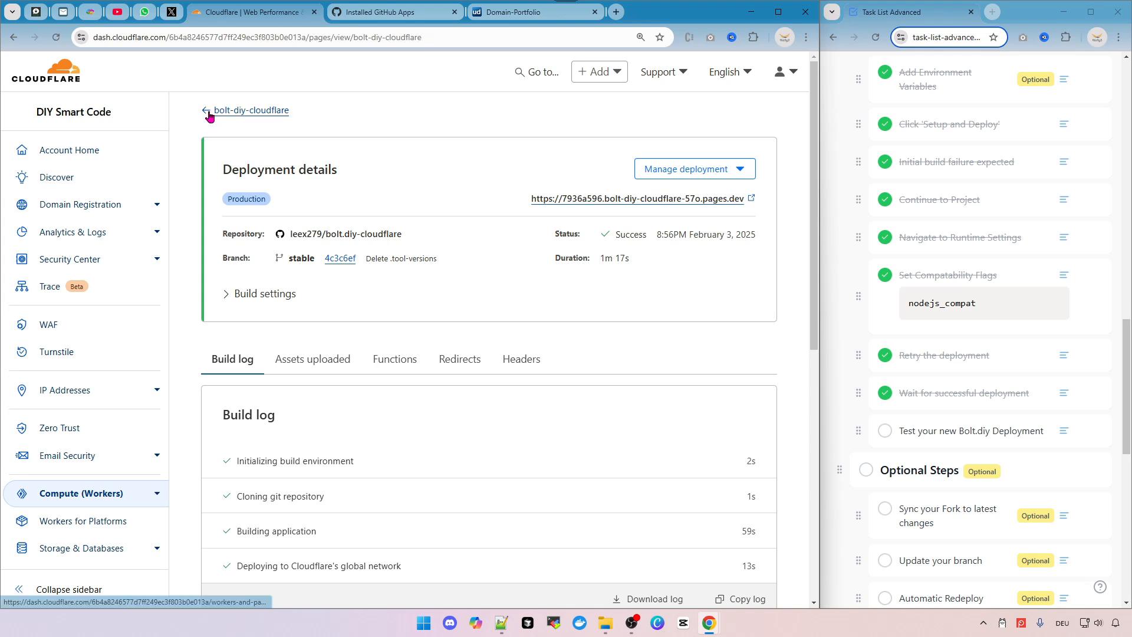
{"action": "left_click_drag", "start_coordinate": [219, 253], "coordinate": [448, 254]}
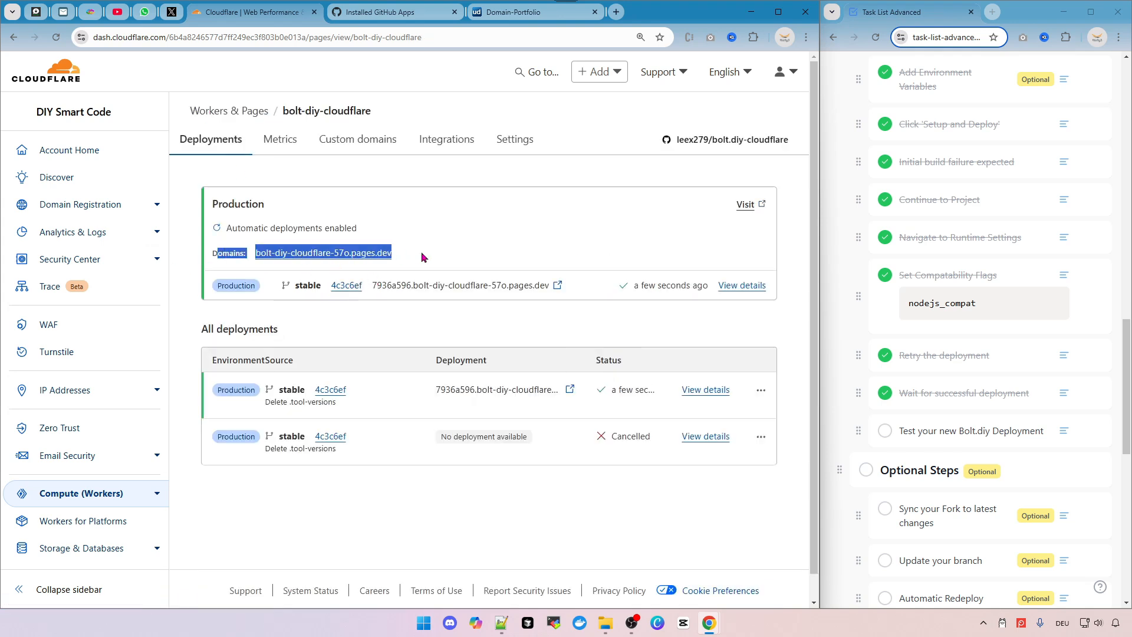
{"action": "left_click", "coordinate": [440, 257]}
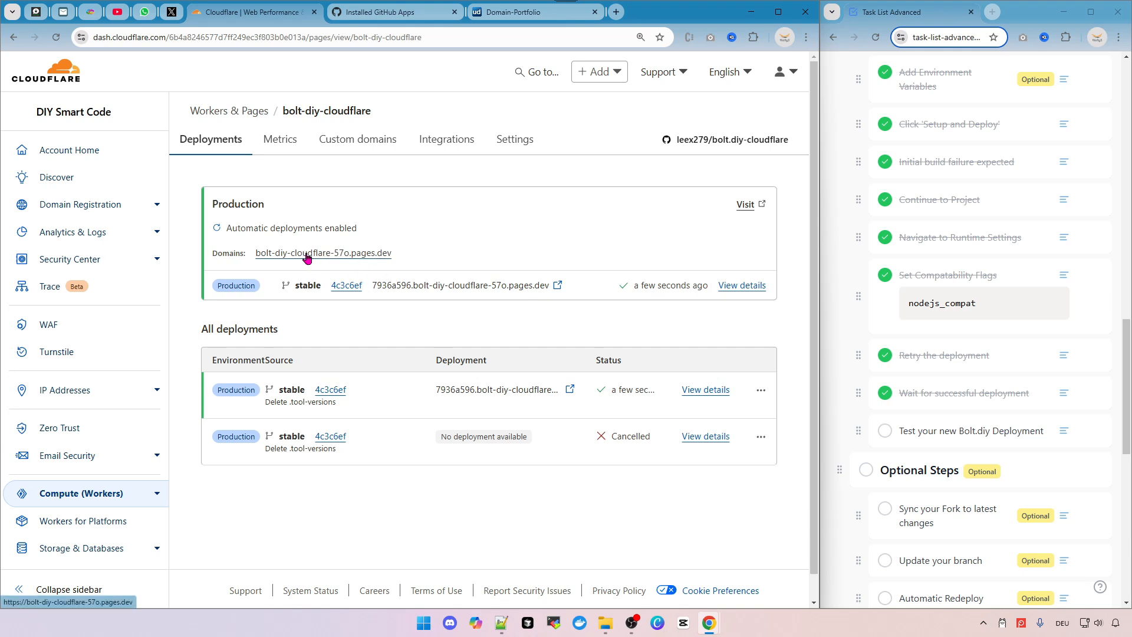
Open the deployed Bolt.diy site and enter the Google API key for the Google / Gemini 2.0 Flash provider.
{"action": "left_click", "coordinate": [338, 258]}
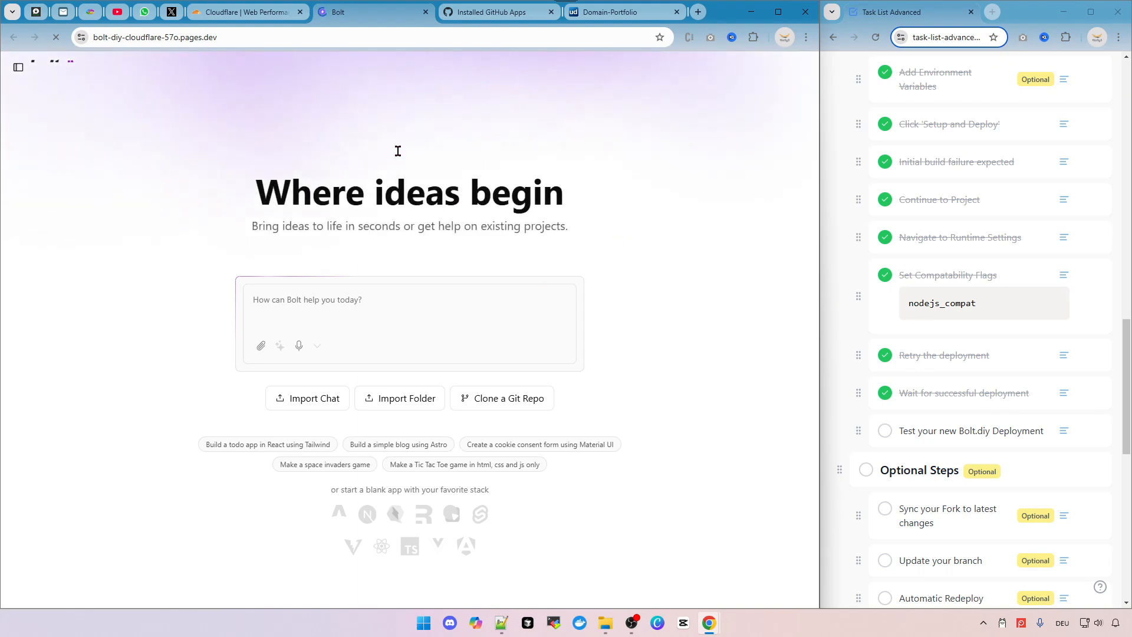
{"action": "mouse_move", "coordinate": [255, 25]}
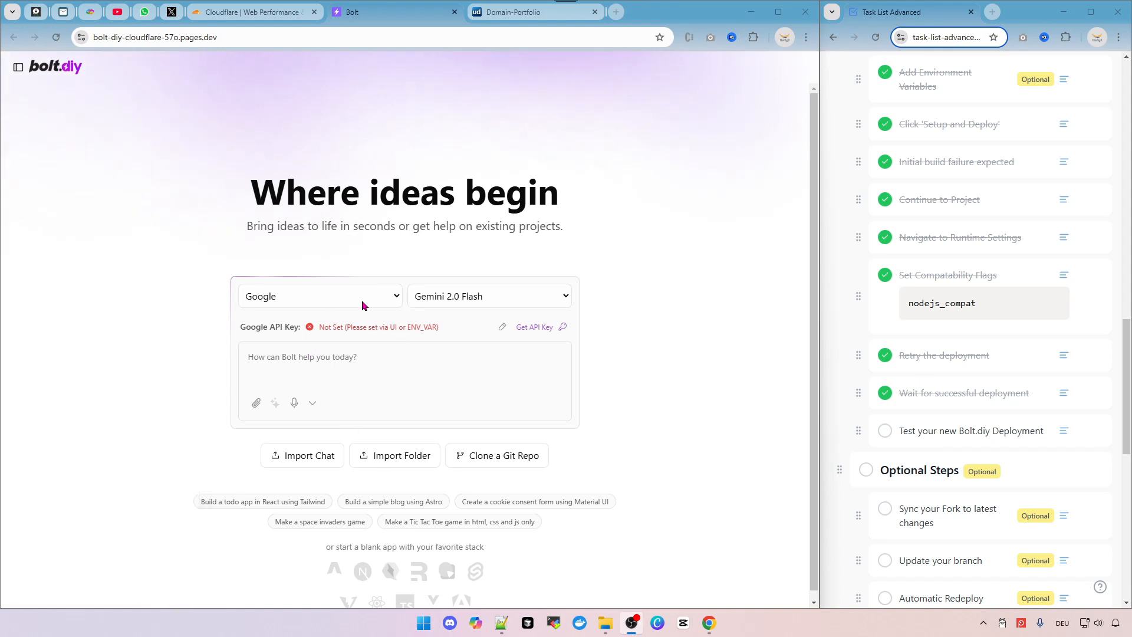
{"action": "key", "text": "alt+Tab"}
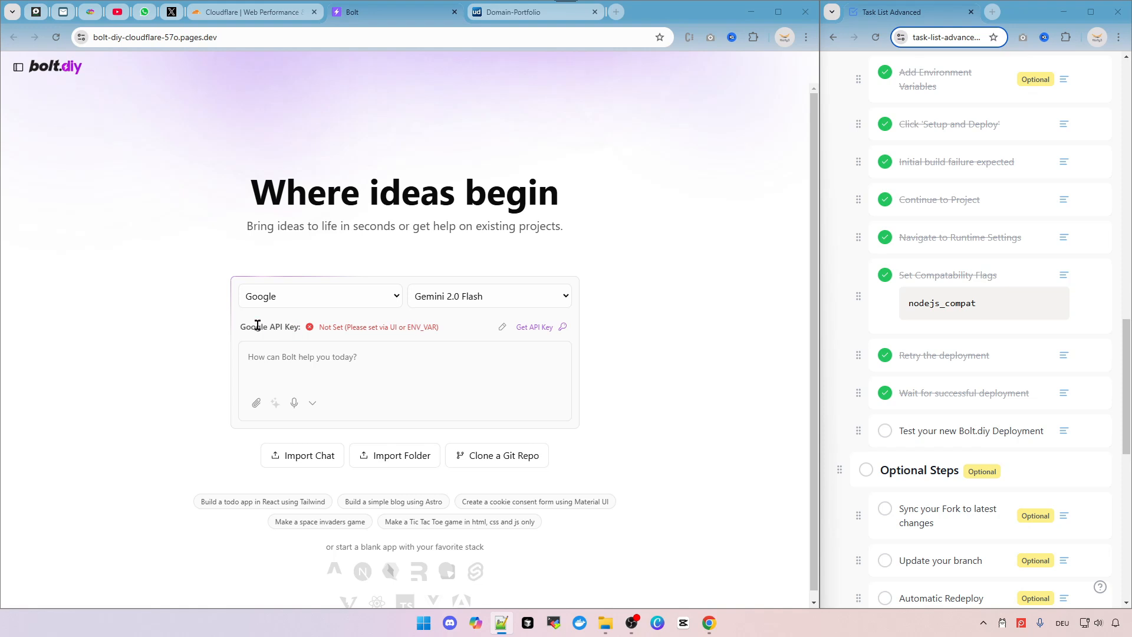
{"action": "left_click", "coordinate": [501, 328]}
{"action": "left_click", "coordinate": [405, 330]}
{"action": "left_click", "coordinate": [483, 370]}
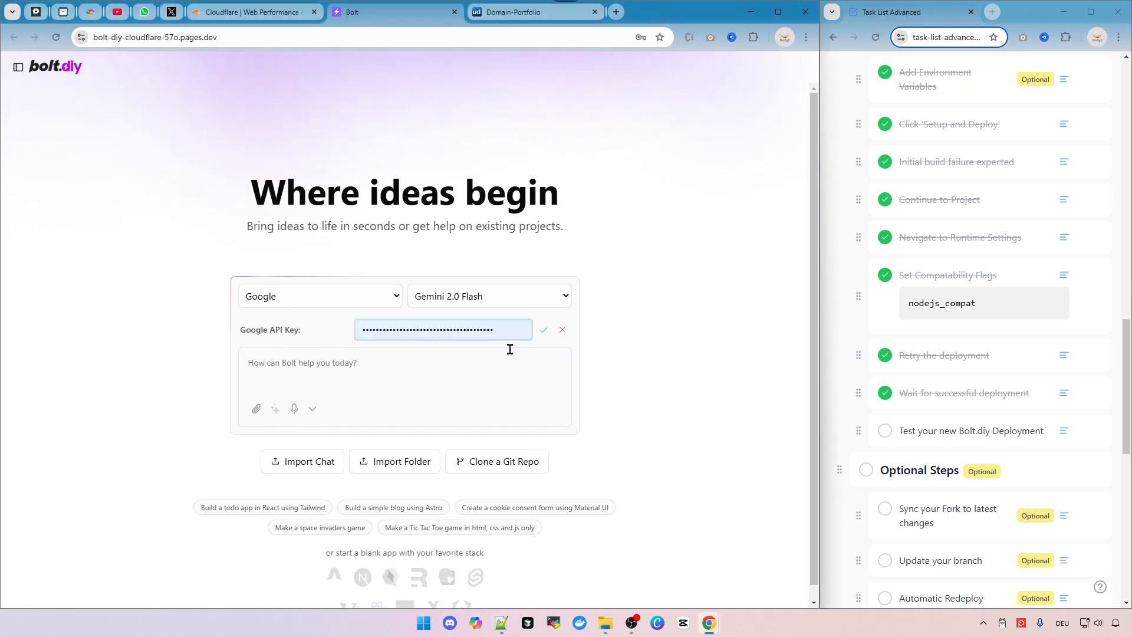
{"action": "left_click", "coordinate": [545, 331]}
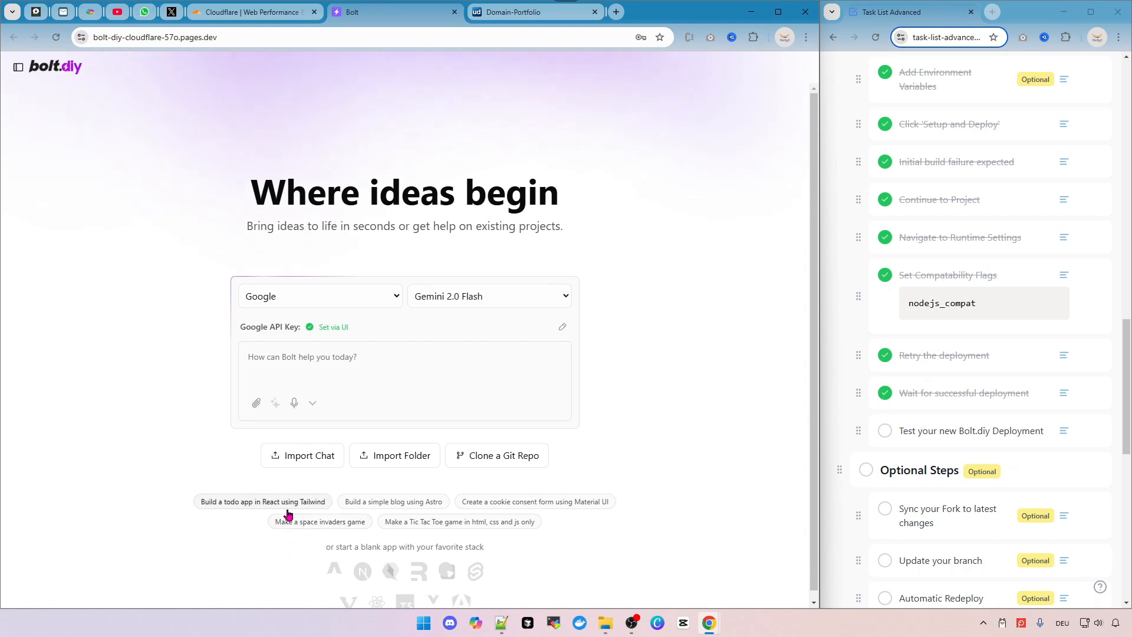
Test the deployment by starting the 'Build a todo app in React using Tailwind' example prompt.
{"action": "left_click", "coordinate": [265, 503]}
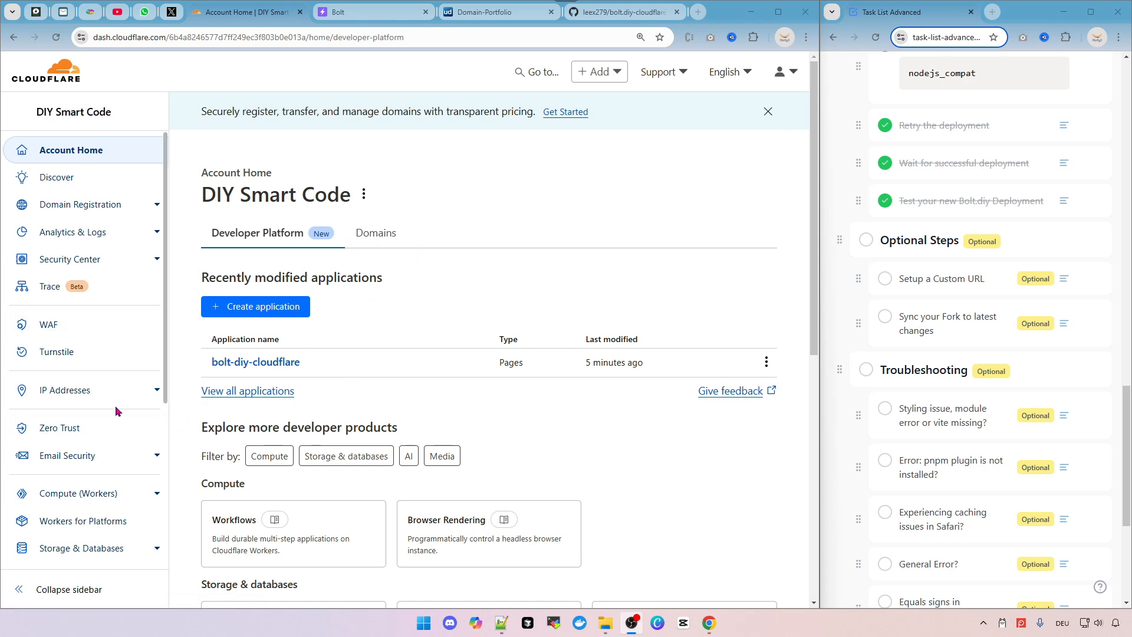
{"action": "scroll", "coordinate": [115, 405], "scroll_direction": "down", "scroll_amount": 3}
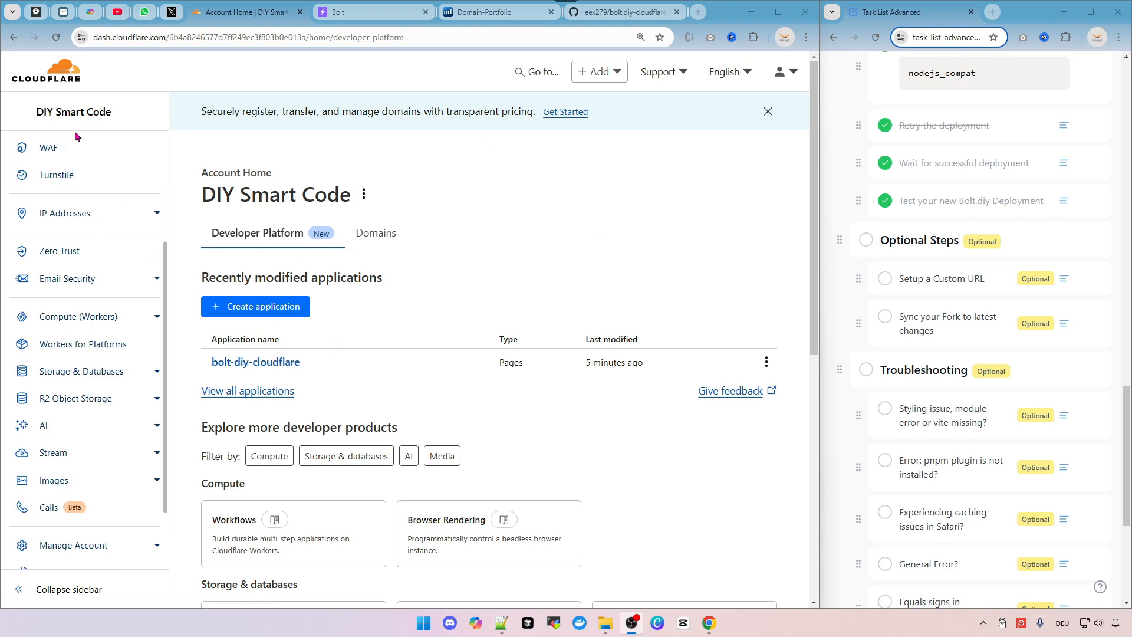
{"action": "scroll", "coordinate": [78, 136], "scroll_direction": "up", "scroll_amount": 3}
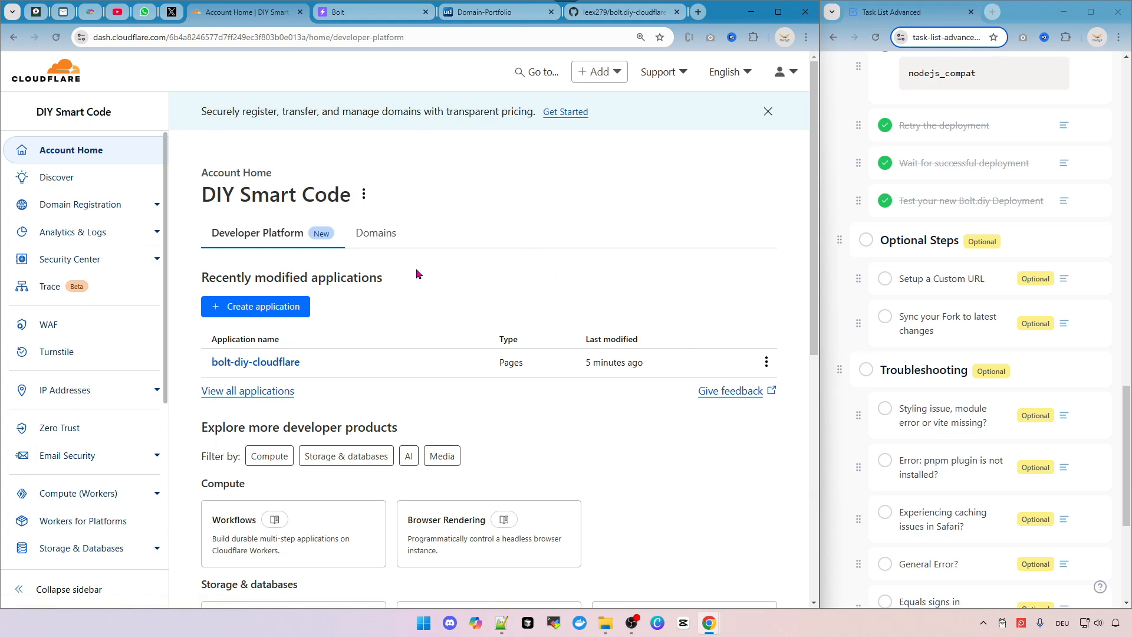
Open the bolt-diy-cloudflare project's custom domains and add the custom domain bolt.smartcode.diy.
{"action": "left_click", "coordinate": [258, 364]}
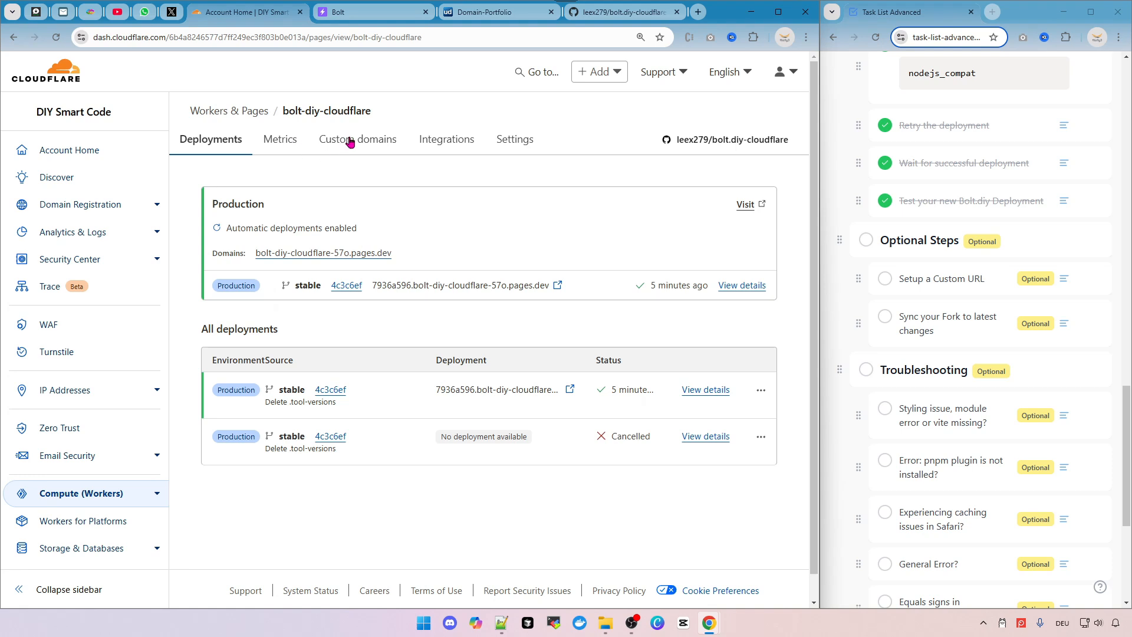
{"action": "left_click", "coordinate": [332, 145]}
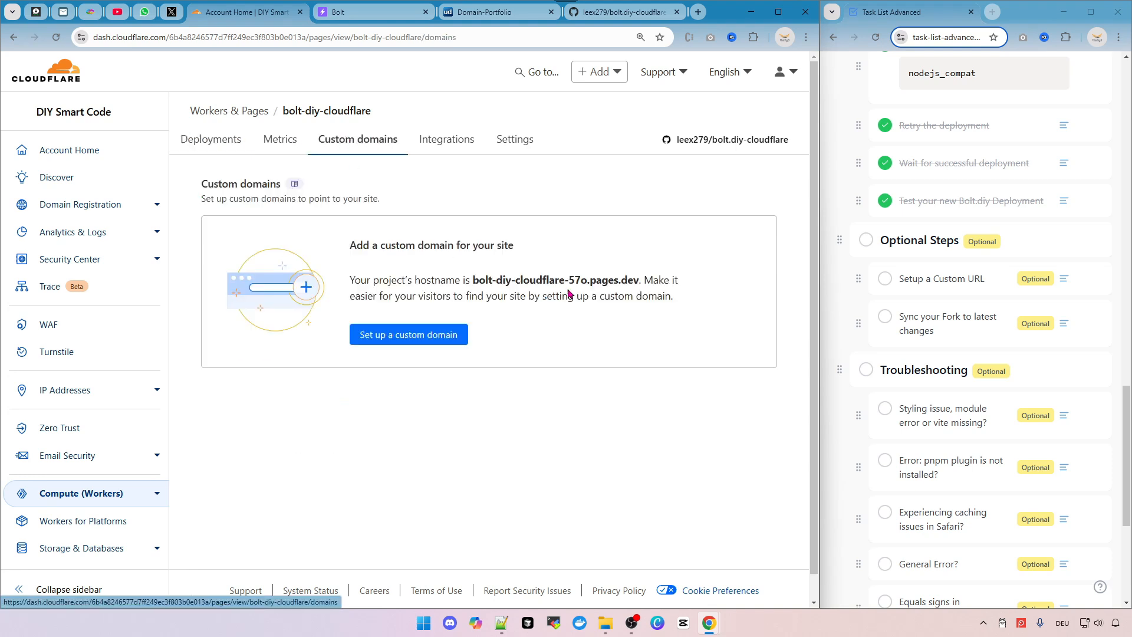
{"action": "left_click", "coordinate": [444, 334]}
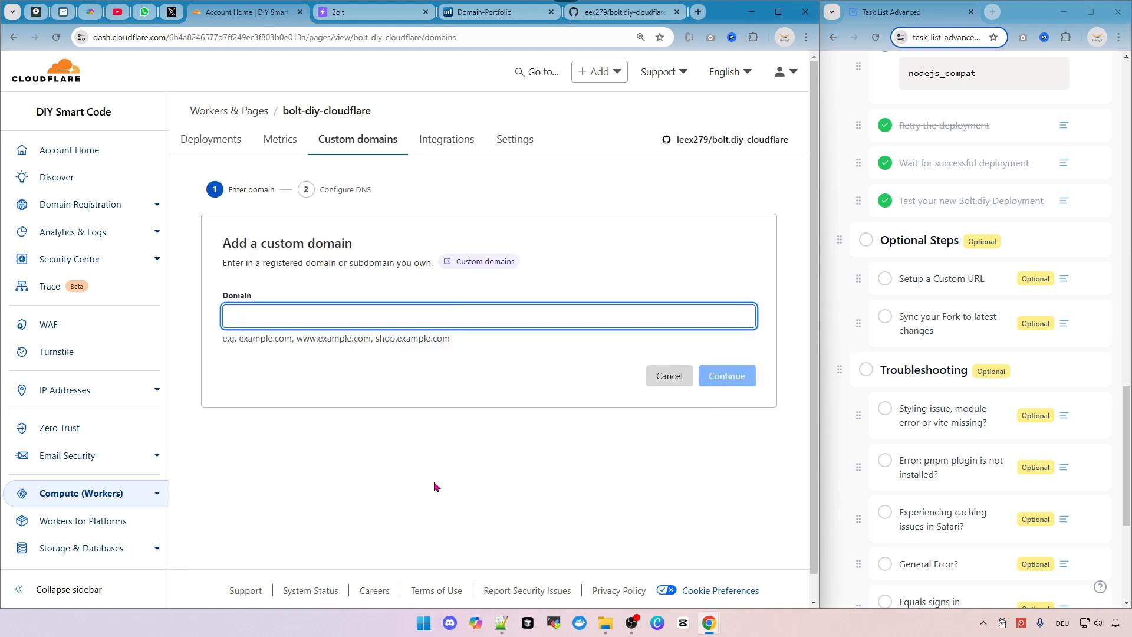
{"action": "left_click", "coordinate": [370, 318]}
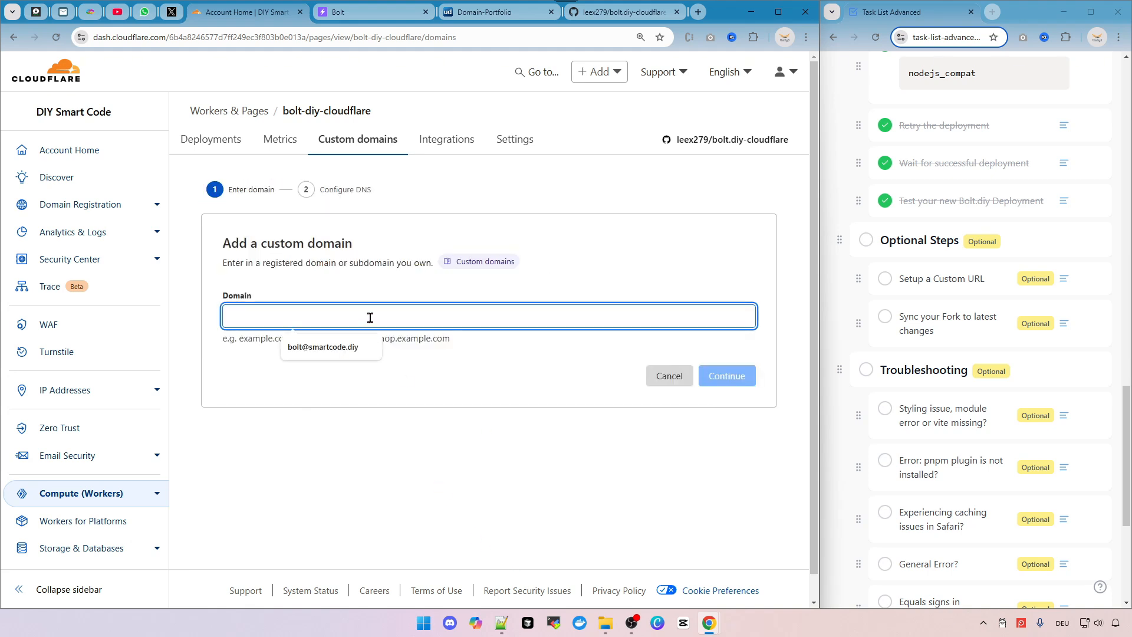
{"action": "type", "text": "bolt.smartcode.diy"}
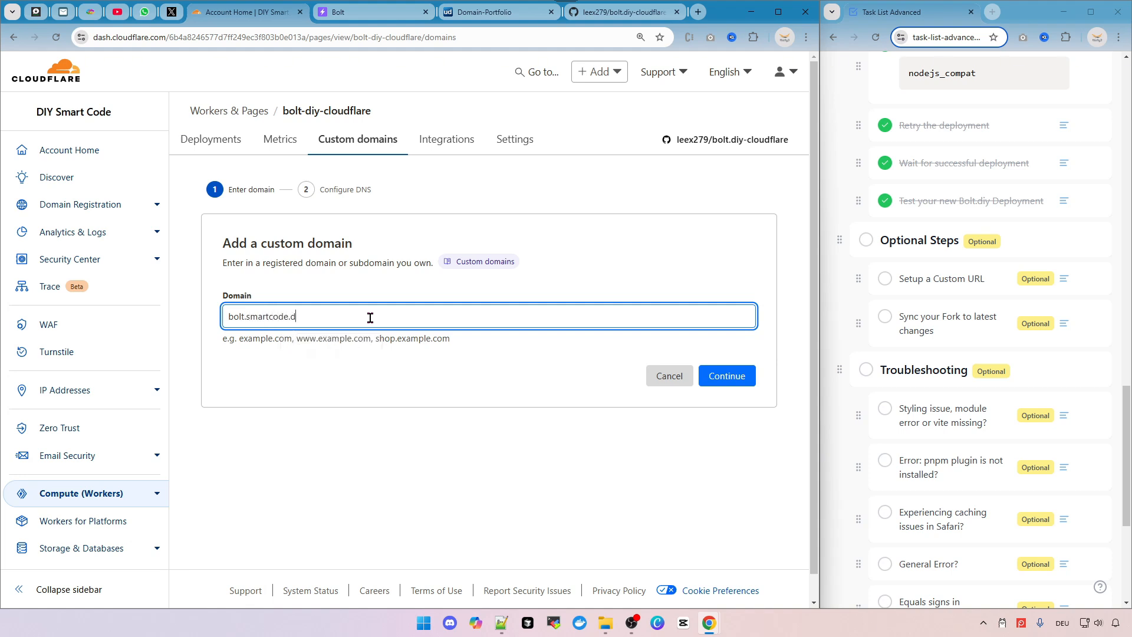
{"action": "left_click_drag", "start_coordinate": [252, 316], "coordinate": [321, 317]}
{"action": "double_click", "coordinate": [236, 317]}
{"action": "left_click", "coordinate": [342, 159]}
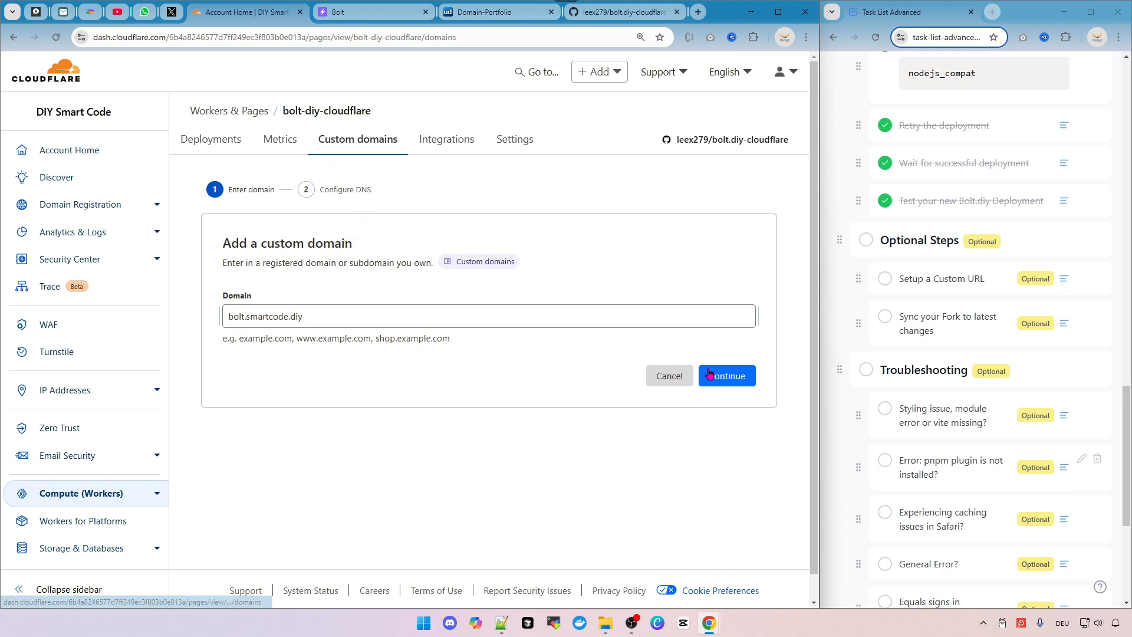
{"action": "left_click", "coordinate": [726, 381]}
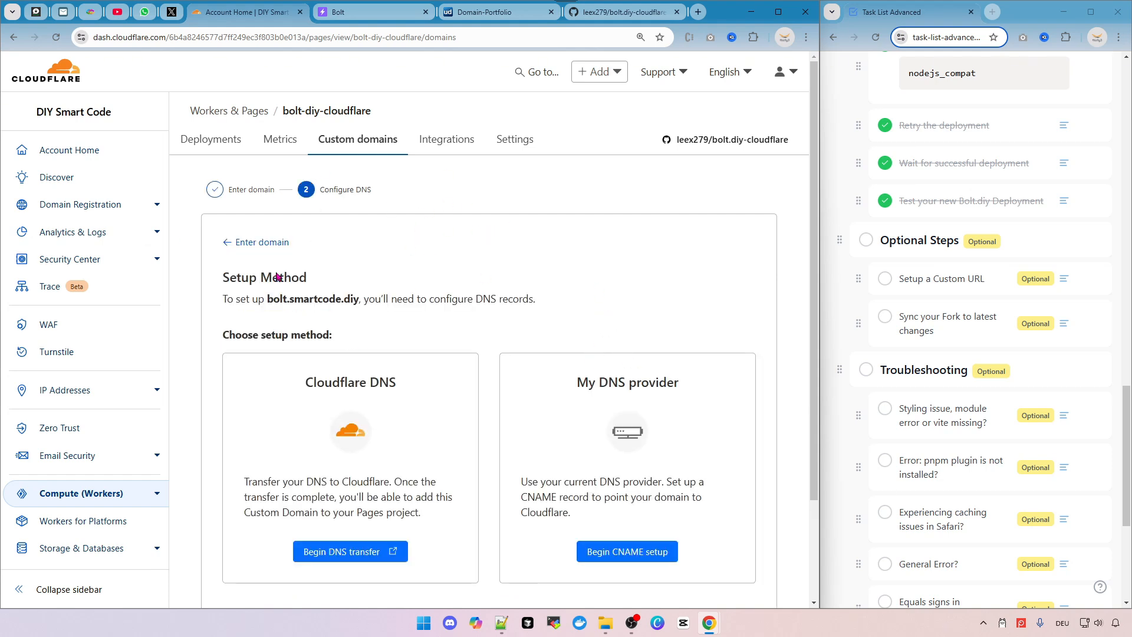
Choose the My DNS provider method and begin the CNAME setup.
{"action": "scroll", "coordinate": [459, 311], "scroll_direction": "down", "scroll_amount": 1}
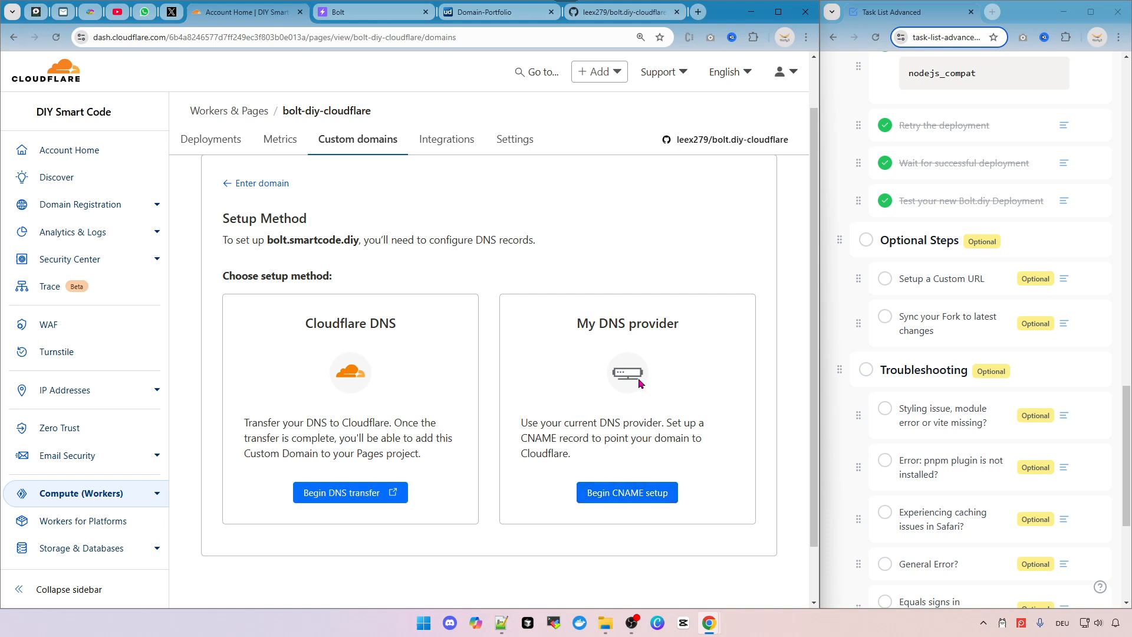
{"action": "left_click_drag", "start_coordinate": [517, 423], "coordinate": [629, 425]}
{"action": "left_click", "coordinate": [664, 438]}
{"action": "left_click", "coordinate": [633, 500]}
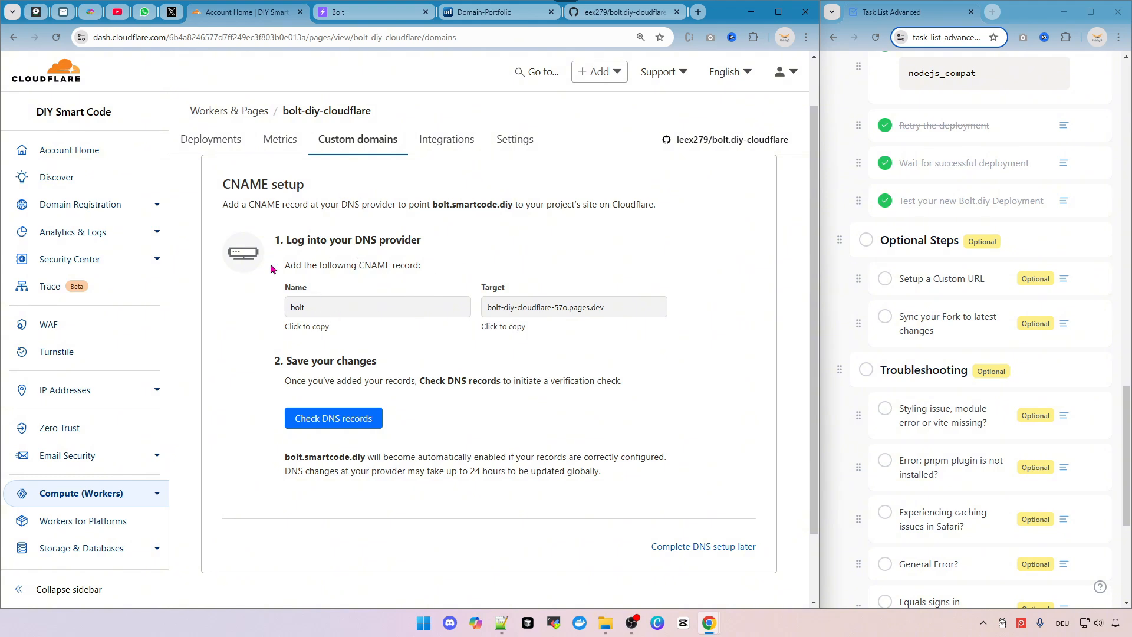
Copy the CNAME record's name and target values from the setup instructions.
{"action": "left_click_drag", "start_coordinate": [359, 265], "coordinate": [405, 265]}
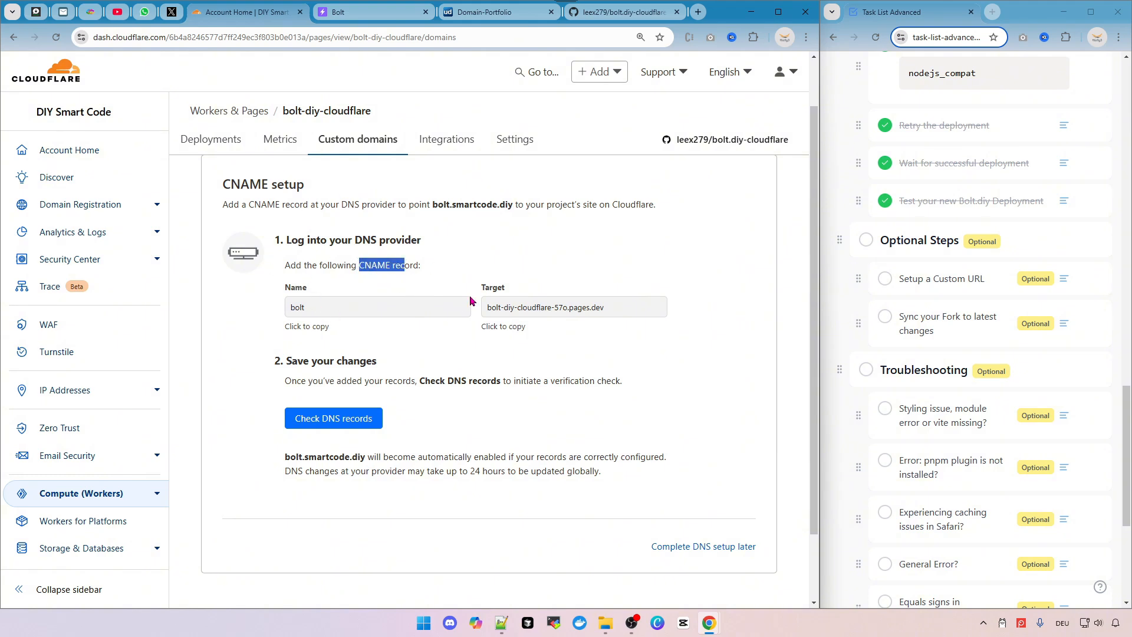
{"action": "left_click", "coordinate": [378, 300]}
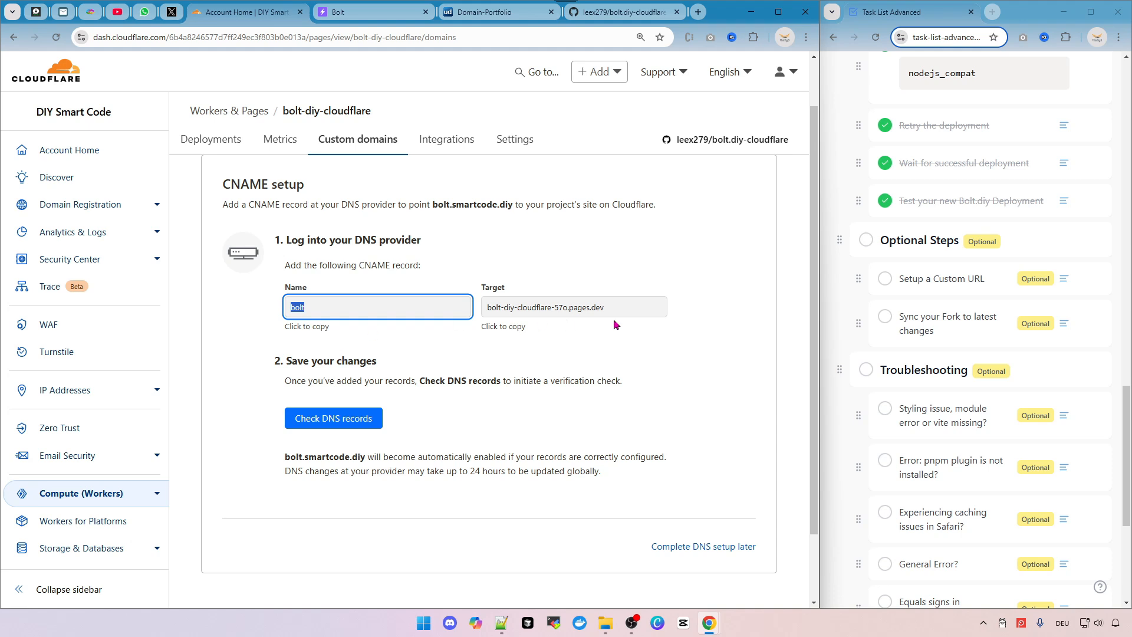
{"action": "left_click", "coordinate": [633, 305]}
{"action": "key", "text": "ctrl+c"}
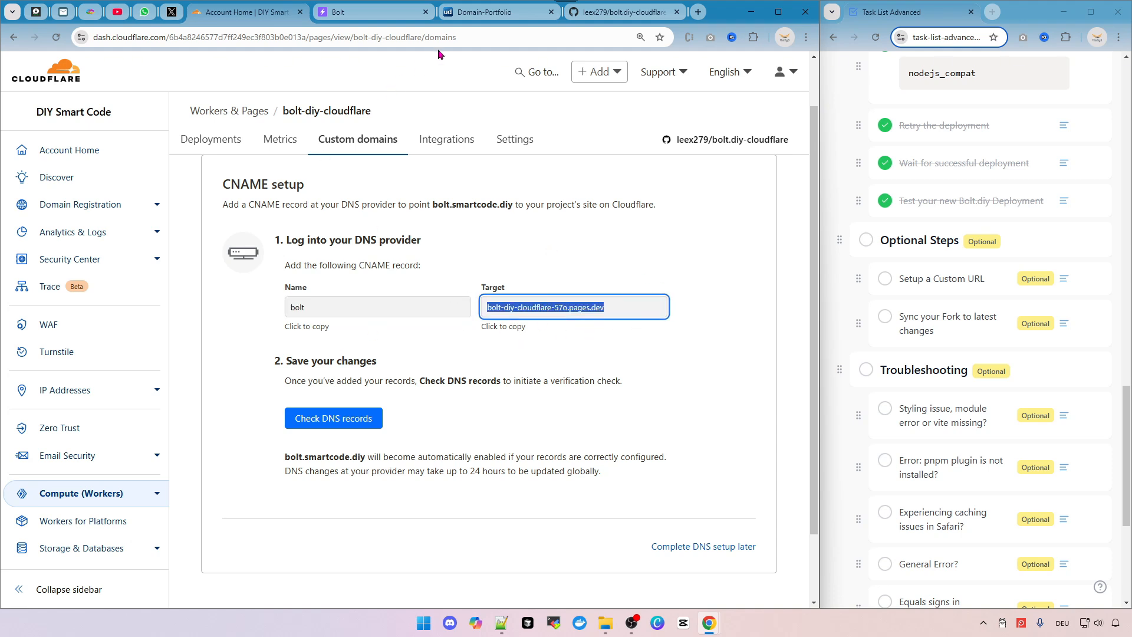
In the domain registrar's DNS records, set the bolt CNAME target to bolt-diy-cloudflare-57o.pages.dev and save it.
{"action": "left_click", "coordinate": [483, 13]}
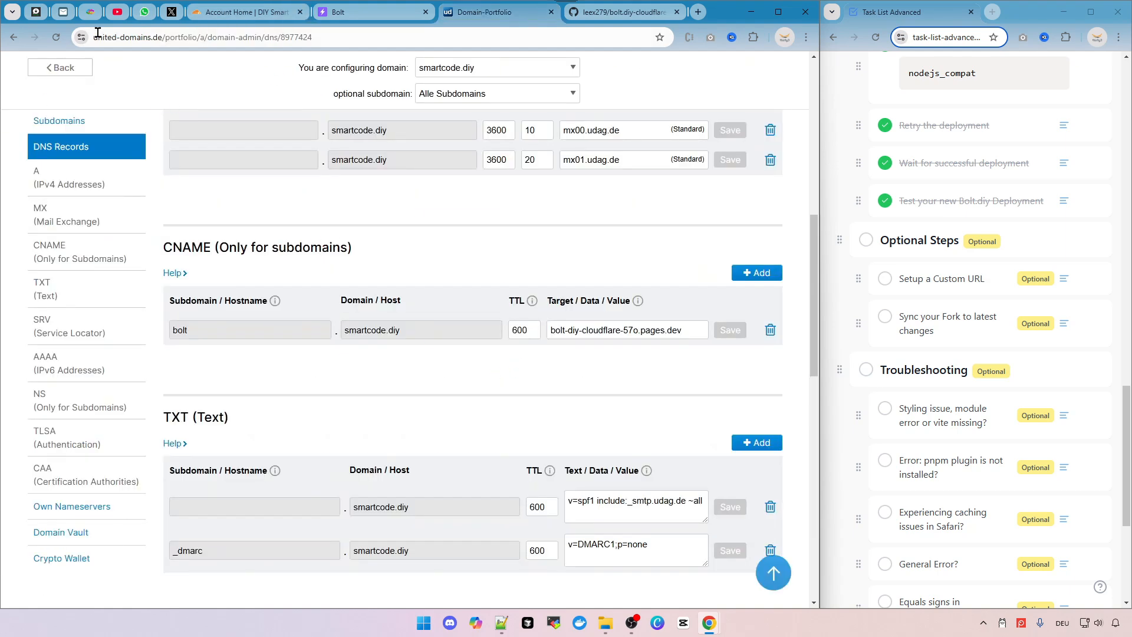
{"action": "left_click", "coordinate": [665, 330]}
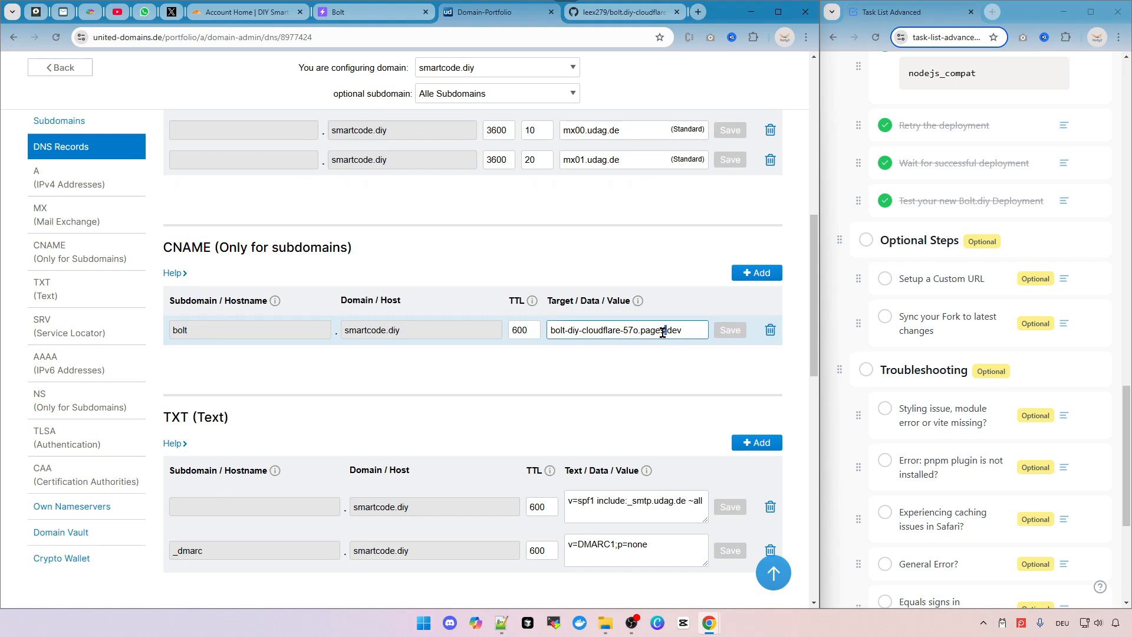
{"action": "key", "text": "ctrl+a"}
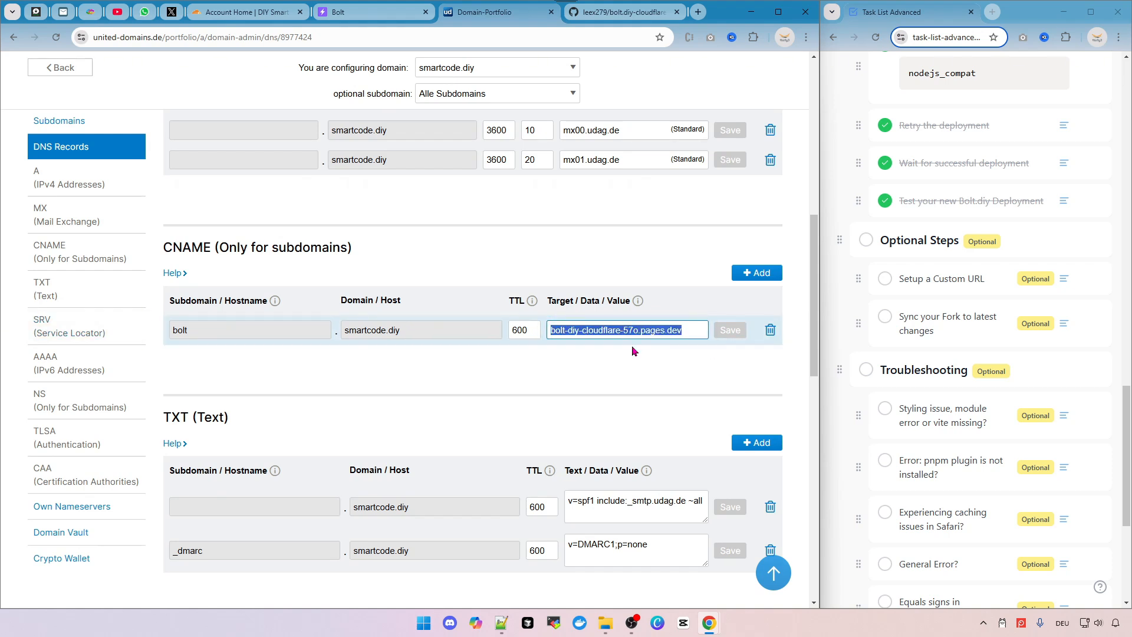
{"action": "key", "text": "ctrl+v"}
{"action": "left_click", "coordinate": [561, 375]}
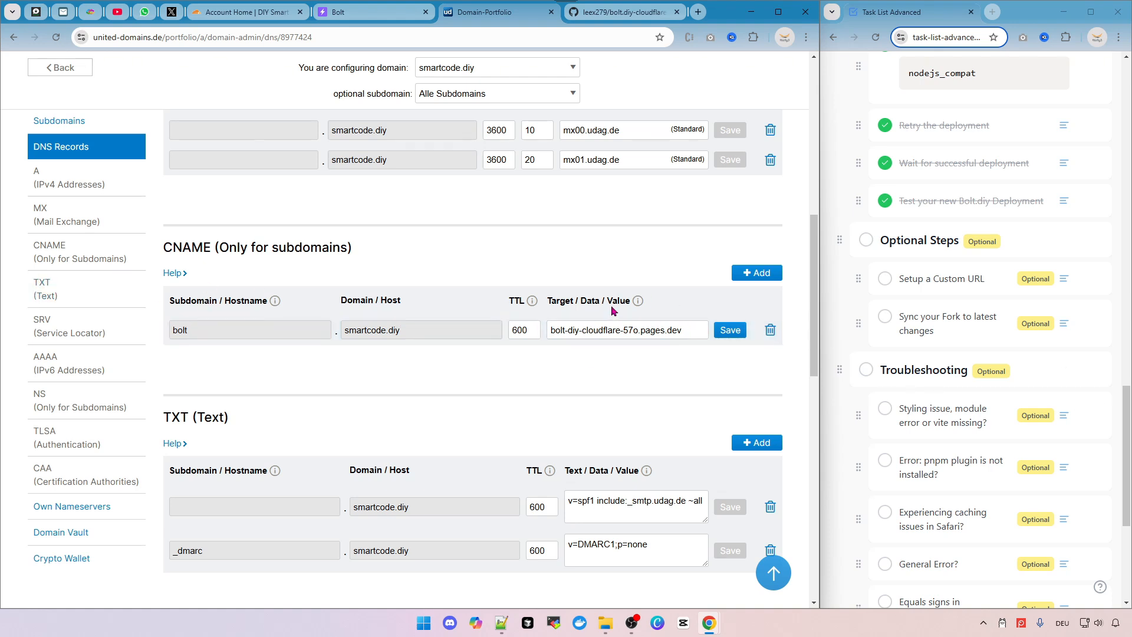
{"action": "left_click", "coordinate": [731, 329]}
Check the DNS records in Cloudflare and continue to finish the custom domain setup.
{"action": "left_click", "coordinate": [261, 26]}
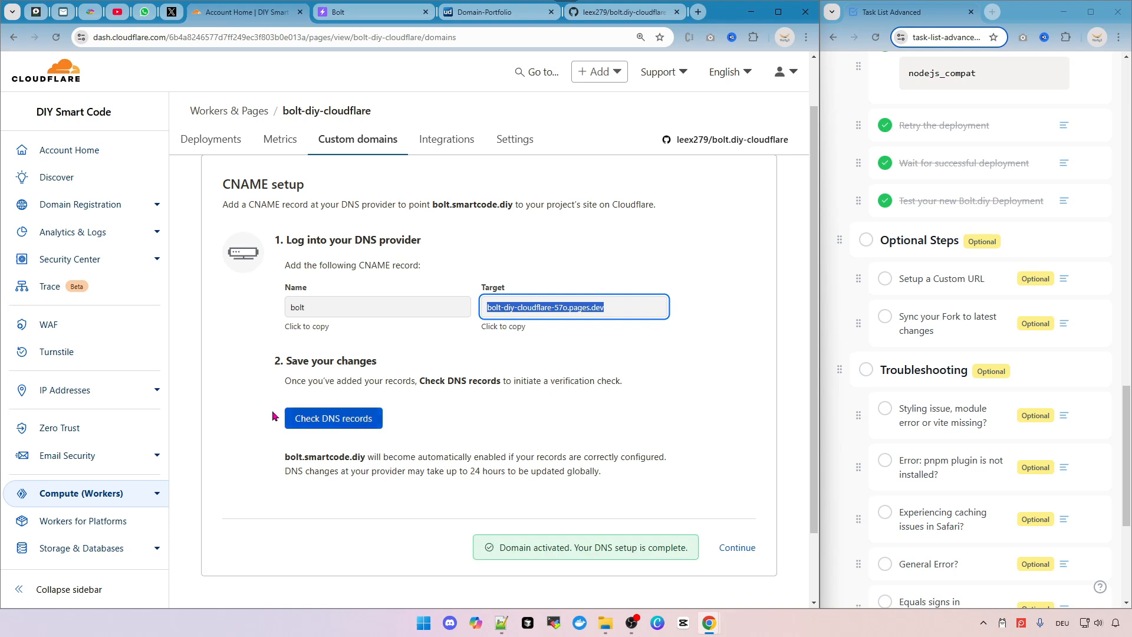
{"action": "left_click", "coordinate": [293, 417]}
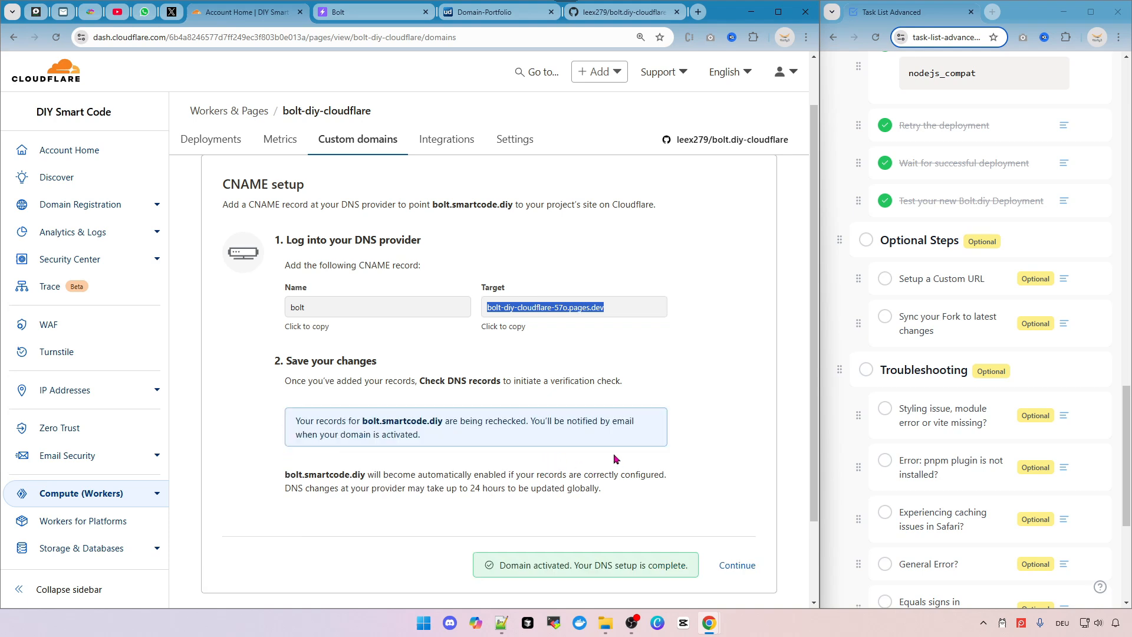
{"action": "left_click_drag", "start_coordinate": [511, 565], "coordinate": [603, 567]}
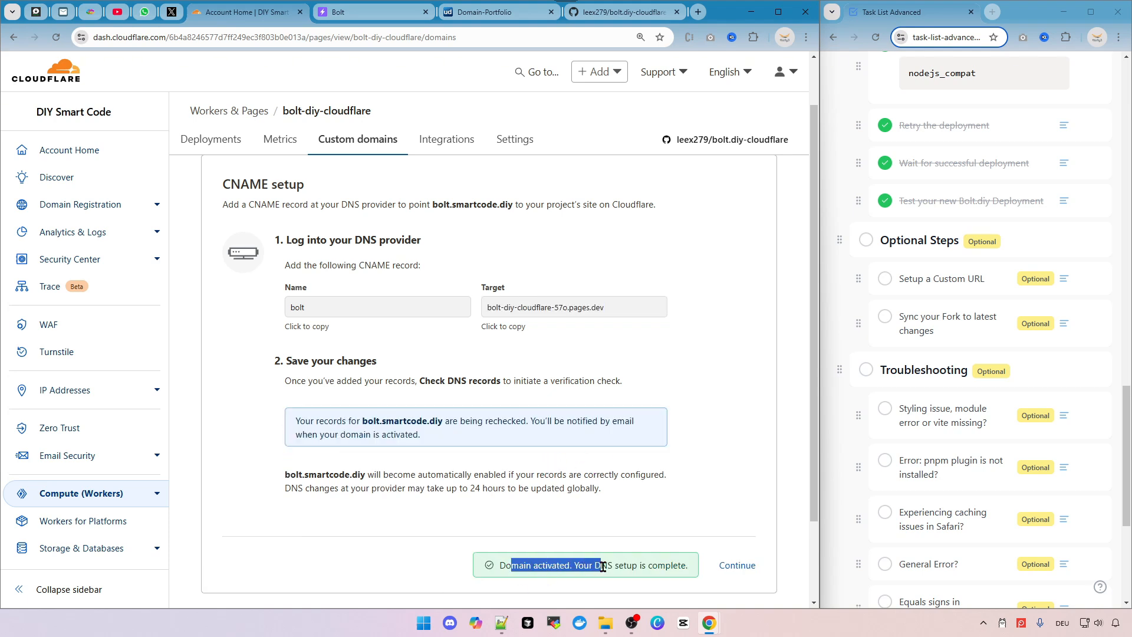
{"action": "left_click", "coordinate": [603, 567]}
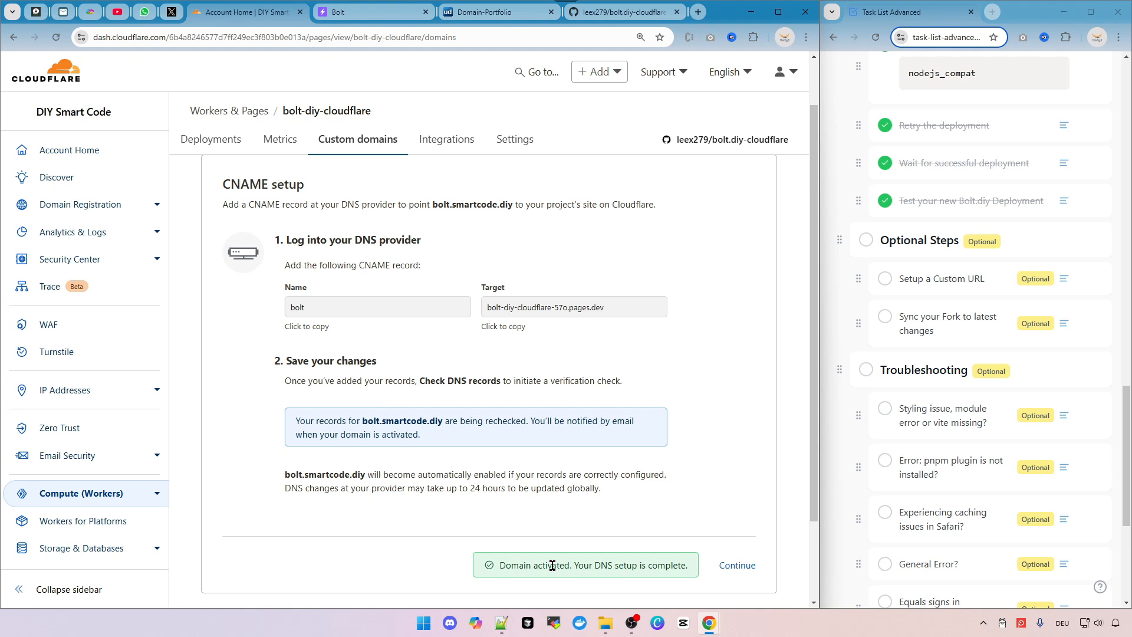
{"action": "left_click_drag", "start_coordinate": [380, 475], "coordinate": [619, 492]}
{"action": "left_click", "coordinate": [640, 496]}
{"action": "left_click", "coordinate": [738, 566]}
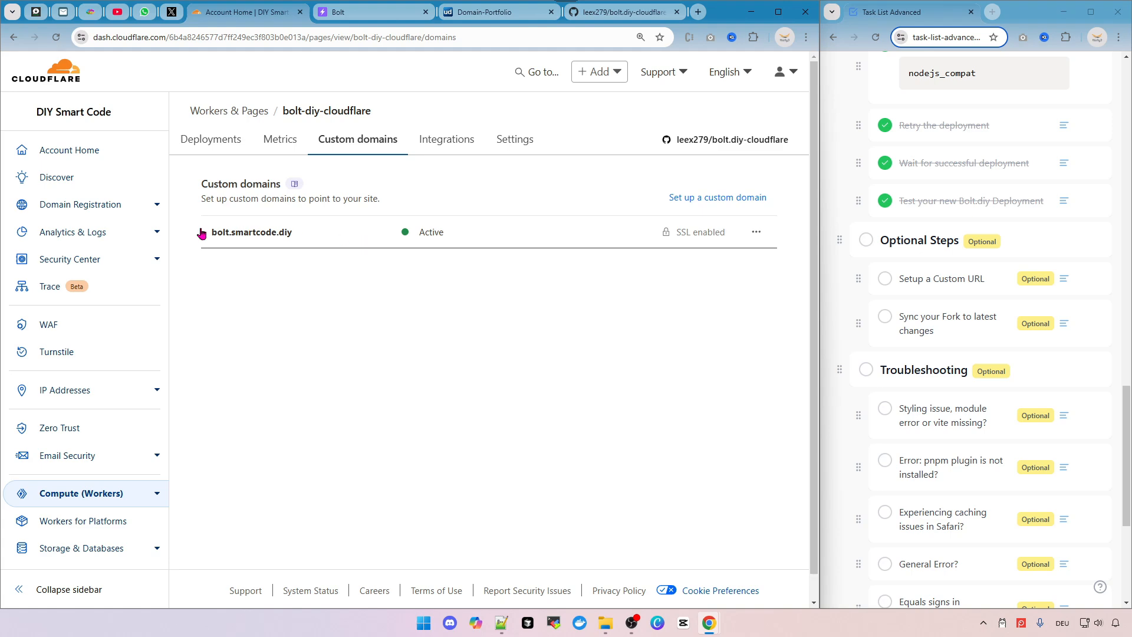
Copy the custom domain bolt.smartcode.diy and open it in a new tab.
{"action": "left_click_drag", "start_coordinate": [297, 237], "coordinate": [213, 233]}
{"action": "key", "text": "ctrl+c"}
{"action": "key", "text": "ctrl+t"}
{"action": "key", "text": "ctrl+v"}
{"action": "key", "text": "Return"}
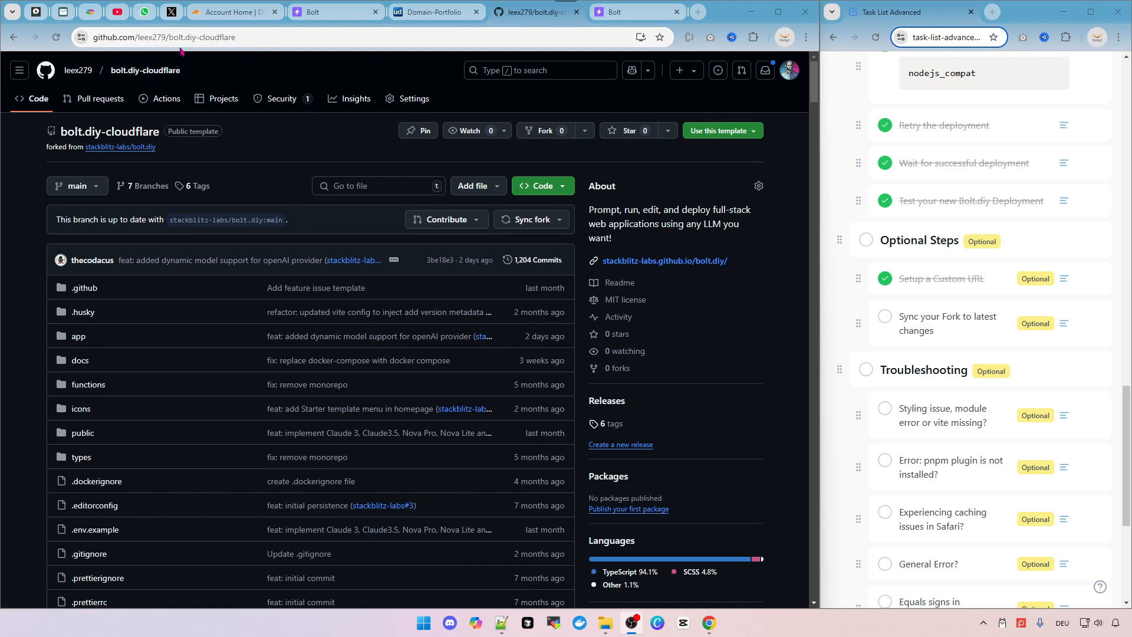
Open the Sync fork options on the bolt.diy-cloudflare GitHub repository.
{"action": "left_click_drag", "start_coordinate": [167, 38], "coordinate": [318, 39]}
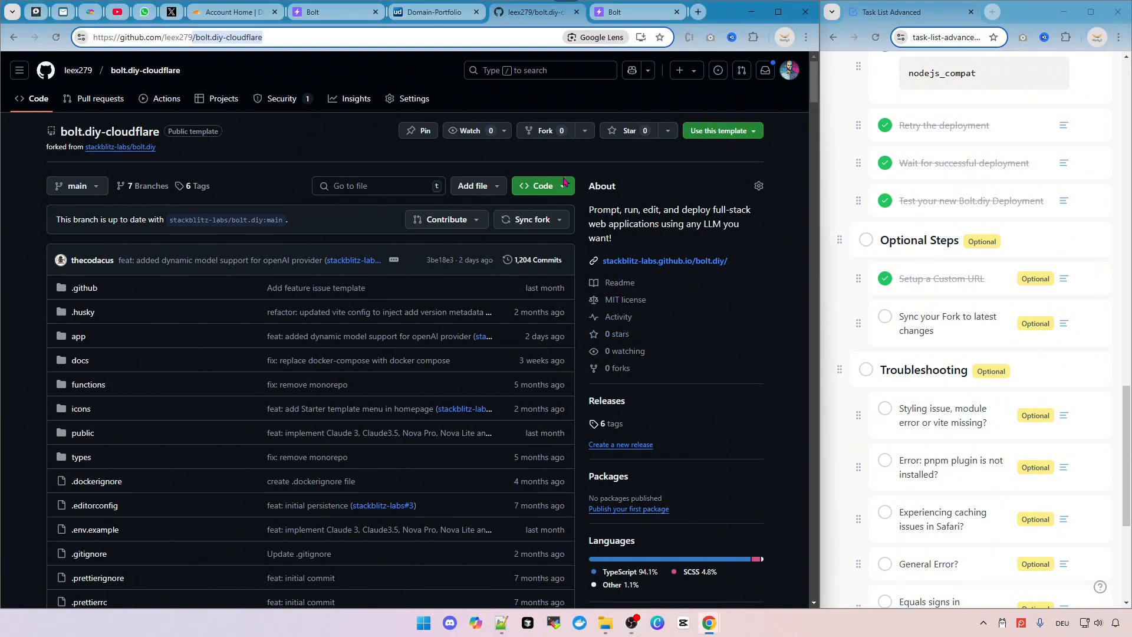
{"action": "key", "text": "ctrl+plus"}
{"action": "key", "text": "ctrl+plus"}
{"action": "key", "text": "ctrl+plus"}
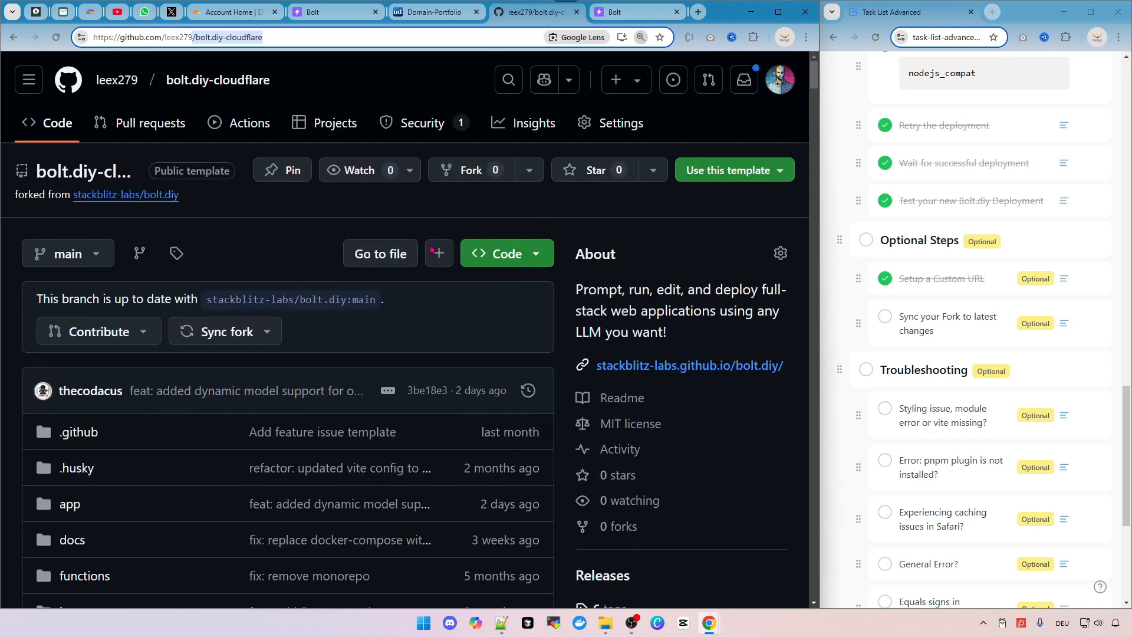
{"action": "key", "text": "ctrl+minus"}
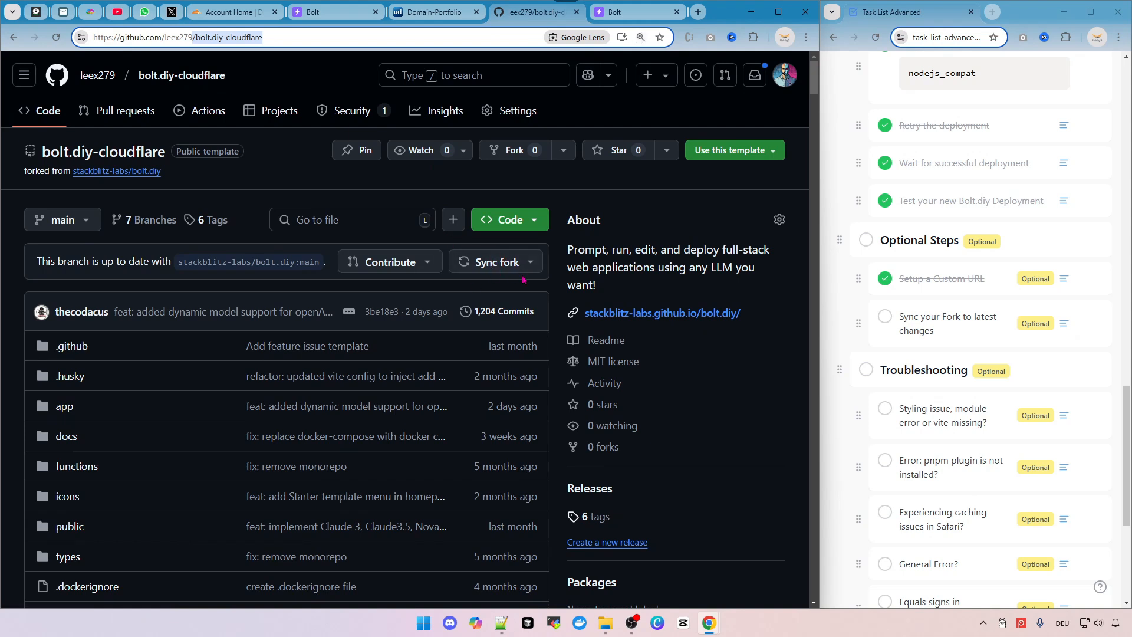
{"action": "left_click", "coordinate": [481, 264]}
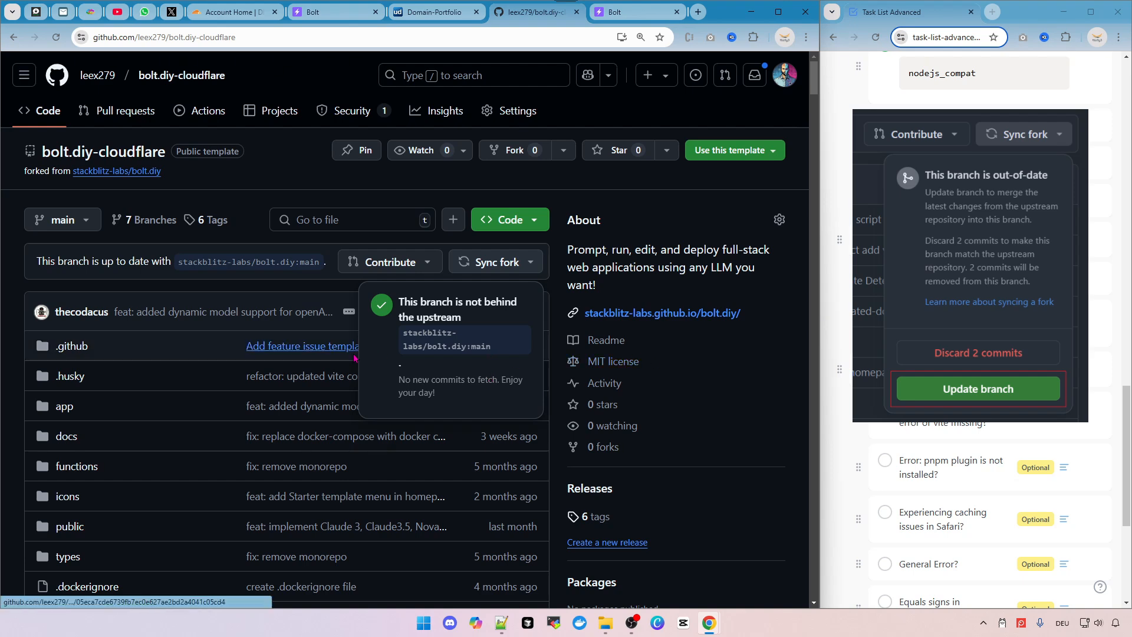
Open .env.example on the fork's main branch in the GitHub editor.
{"action": "scroll", "coordinate": [94, 287], "scroll_direction": "down", "scroll_amount": 5}
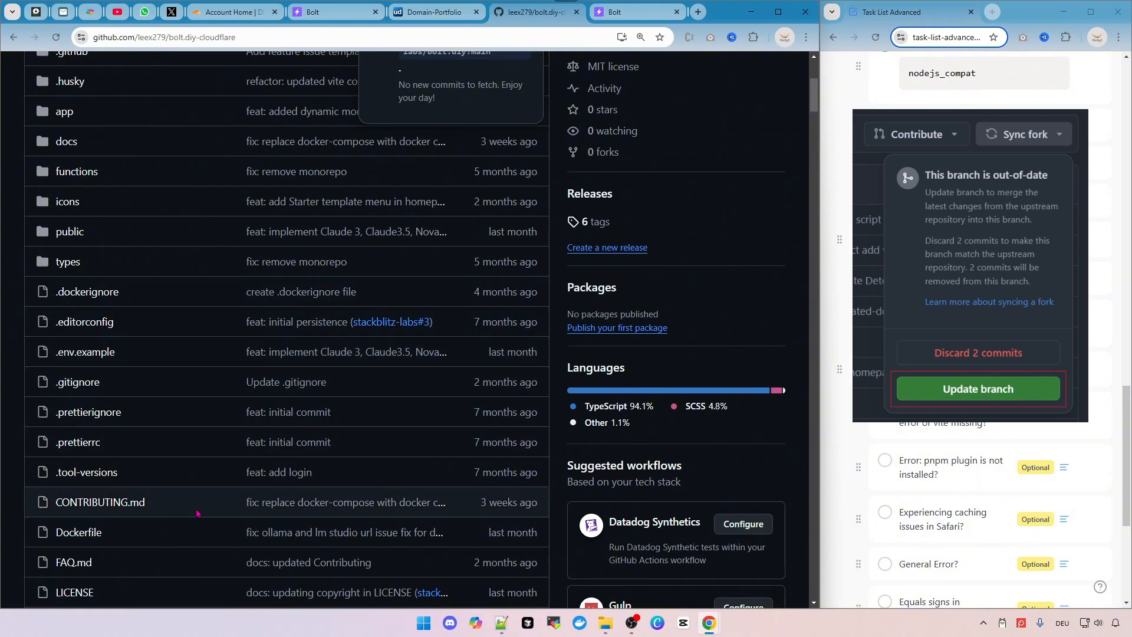
{"action": "scroll", "coordinate": [242, 500], "scroll_direction": "up", "scroll_amount": 5}
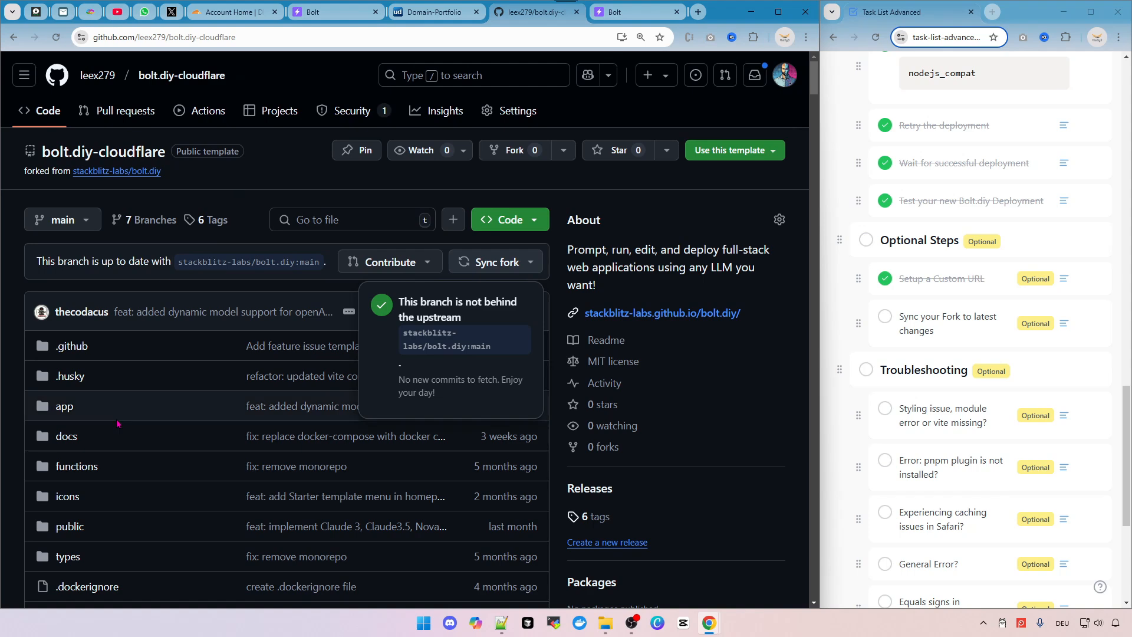
{"action": "left_click", "coordinate": [24, 296]}
{"action": "scroll", "coordinate": [88, 354], "scroll_direction": "down", "scroll_amount": 4}
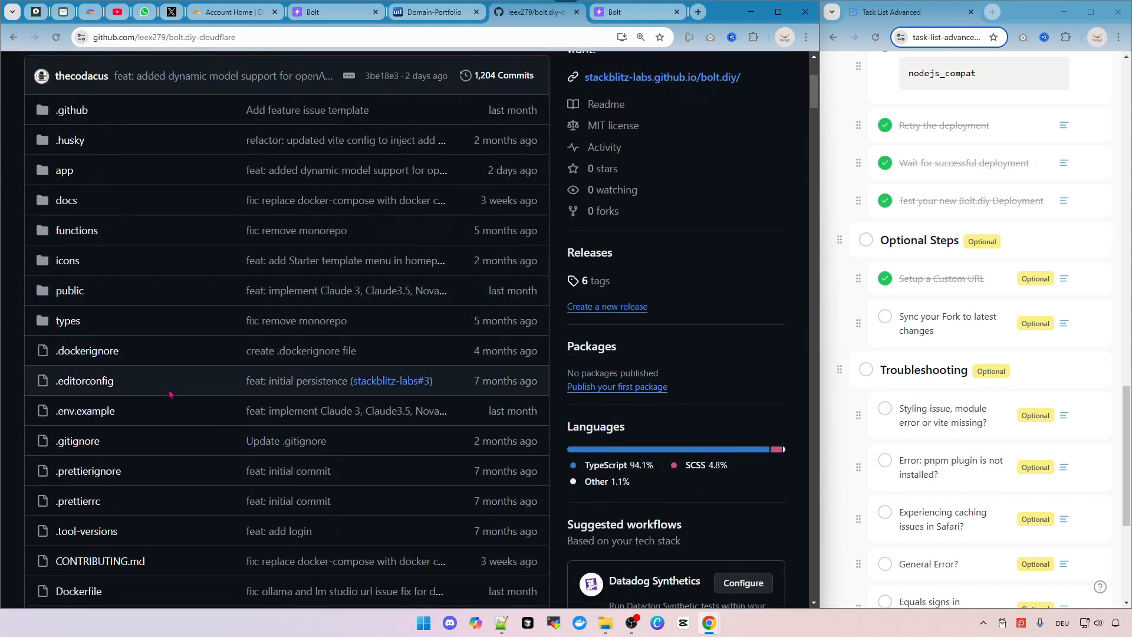
{"action": "scroll", "coordinate": [201, 390], "scroll_direction": "down", "scroll_amount": 3}
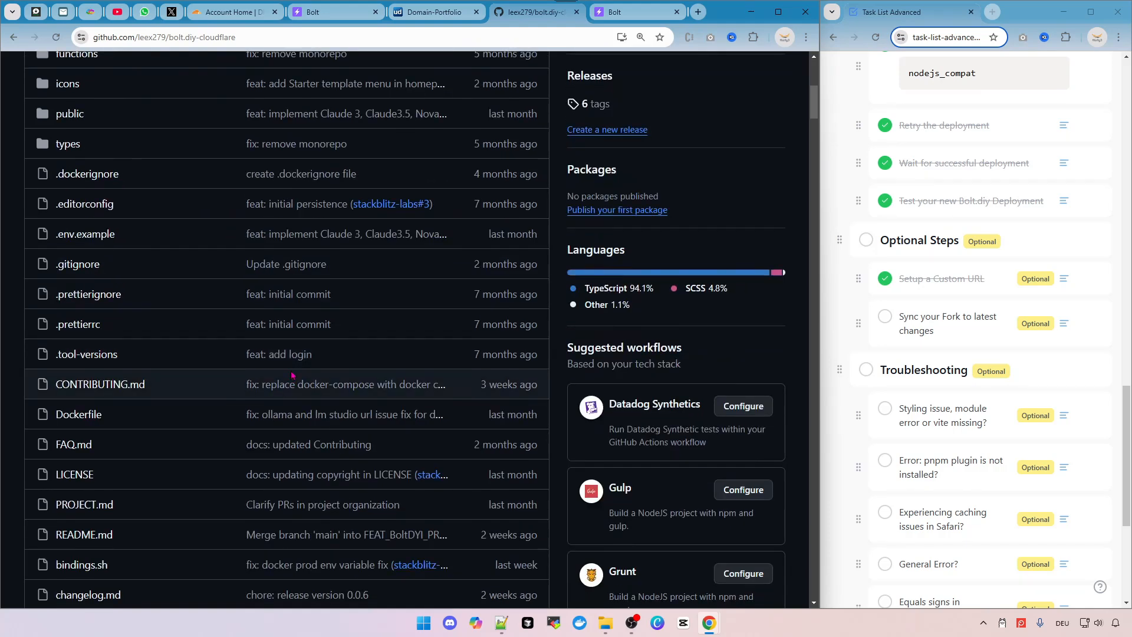
{"action": "scroll", "coordinate": [409, 344], "scroll_direction": "up", "scroll_amount": 7}
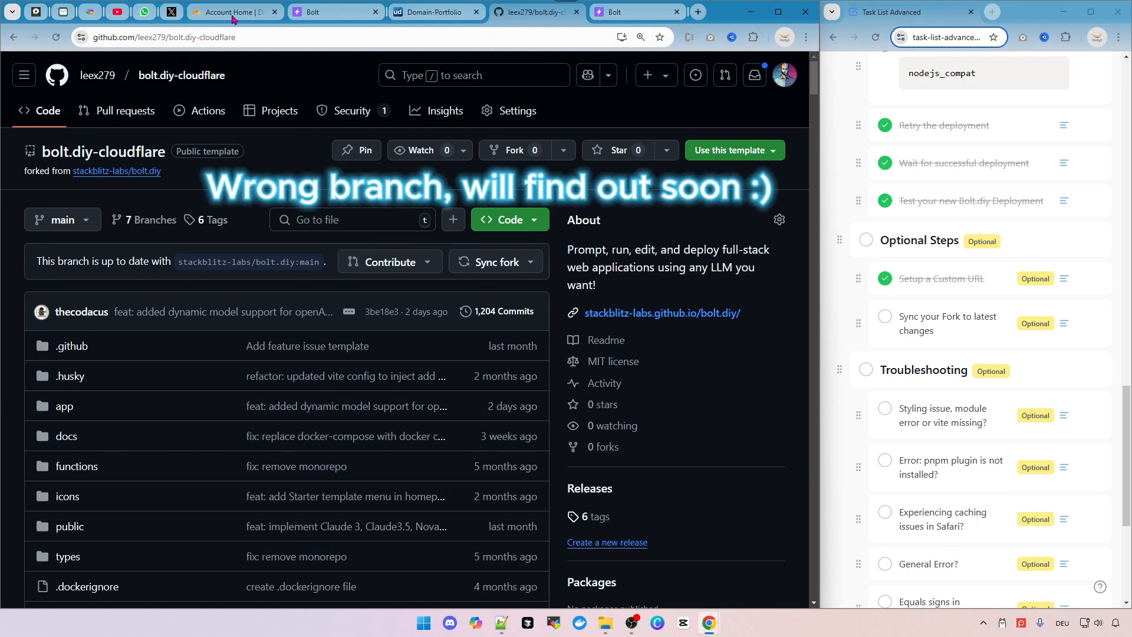
{"action": "scroll", "coordinate": [224, 367], "scroll_direction": "down", "scroll_amount": 5}
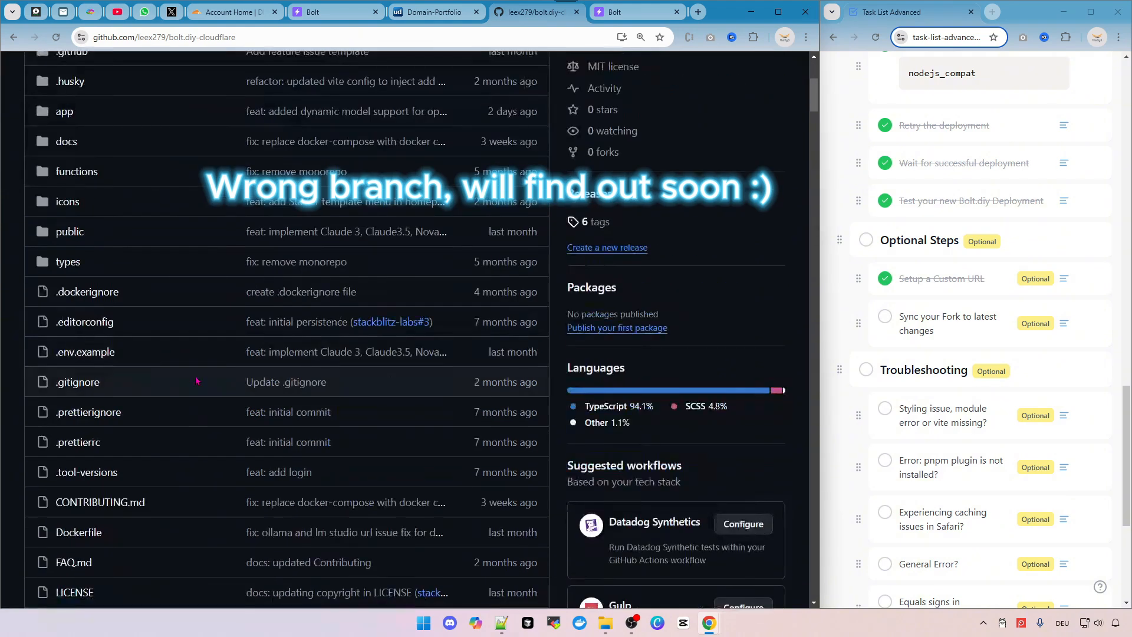
{"action": "left_click", "coordinate": [89, 354]}
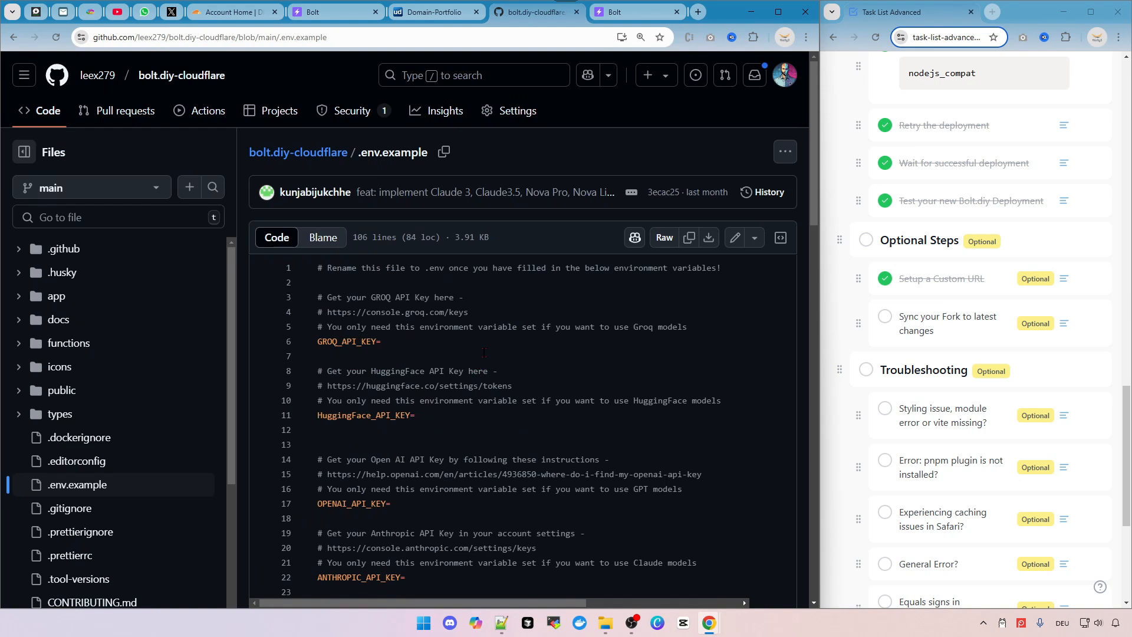
{"action": "left_click", "coordinate": [448, 335]}
{"action": "left_click", "coordinate": [448, 336]}
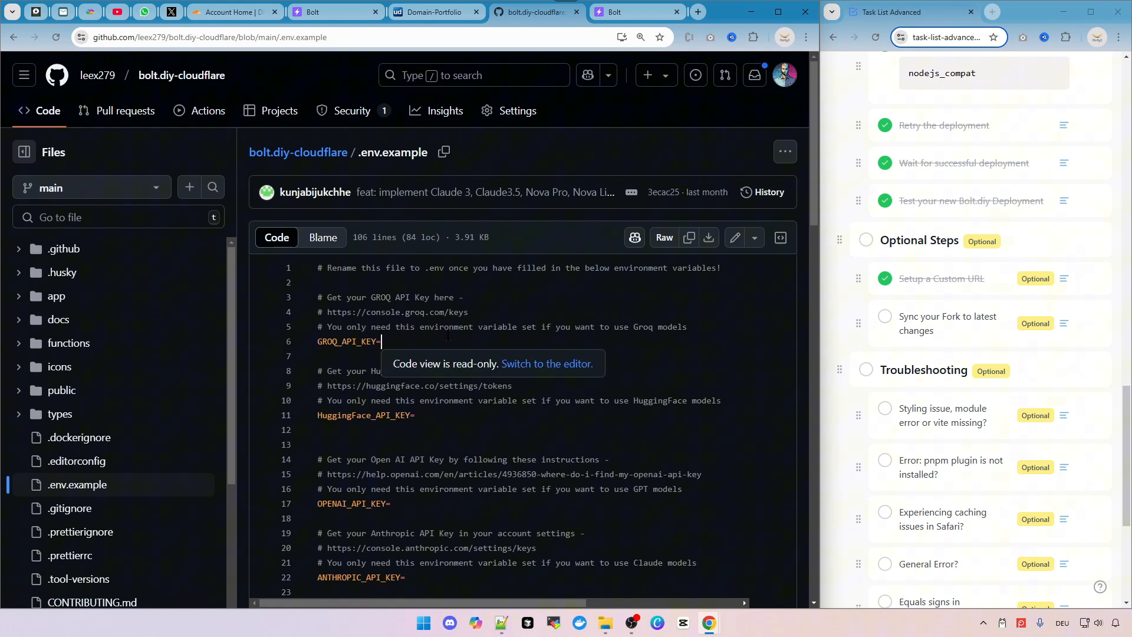
{"action": "left_click", "coordinate": [736, 239]}
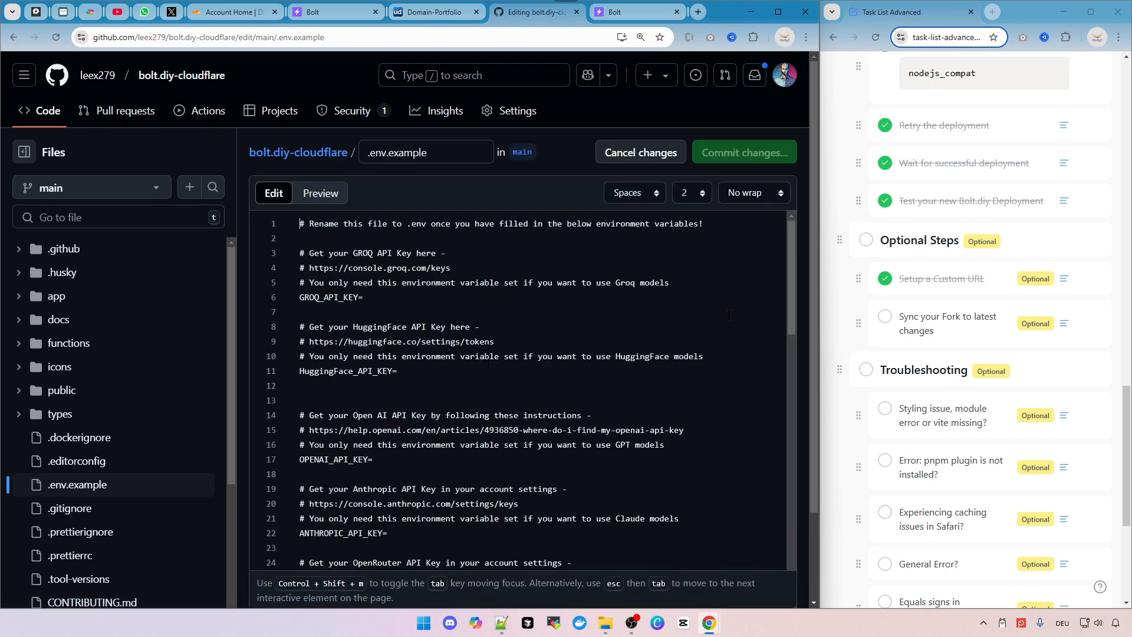
Add a '# test' comment on line 2 of .env.example and commit it directly to main.
{"action": "left_click", "coordinate": [318, 242]}
{"action": "type", "text": "# test"}
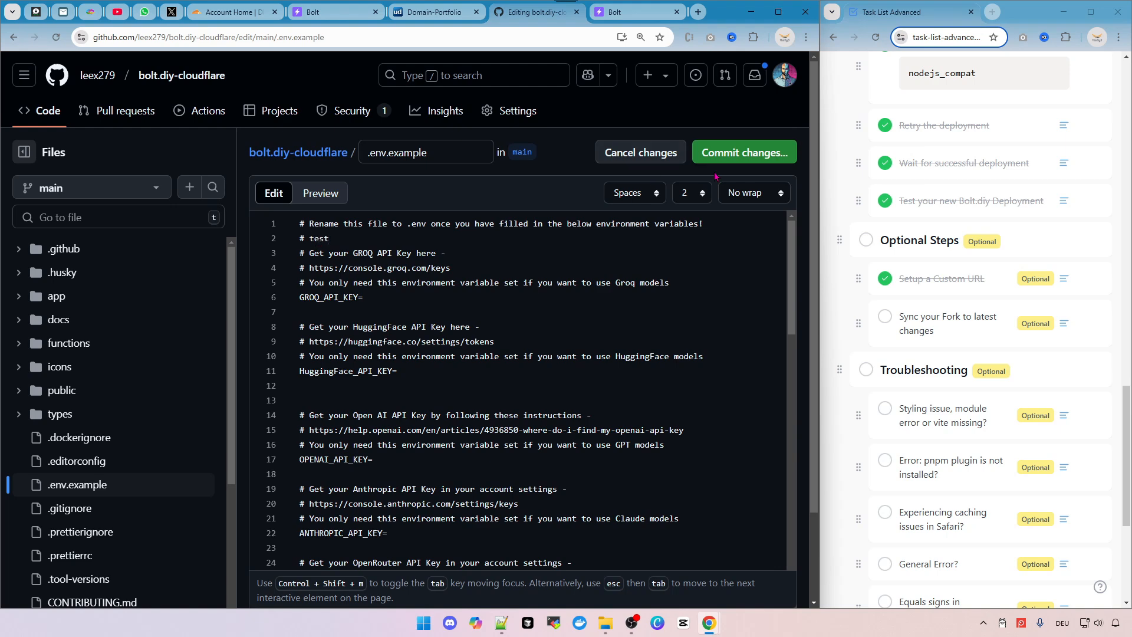
{"action": "left_click", "coordinate": [717, 154]}
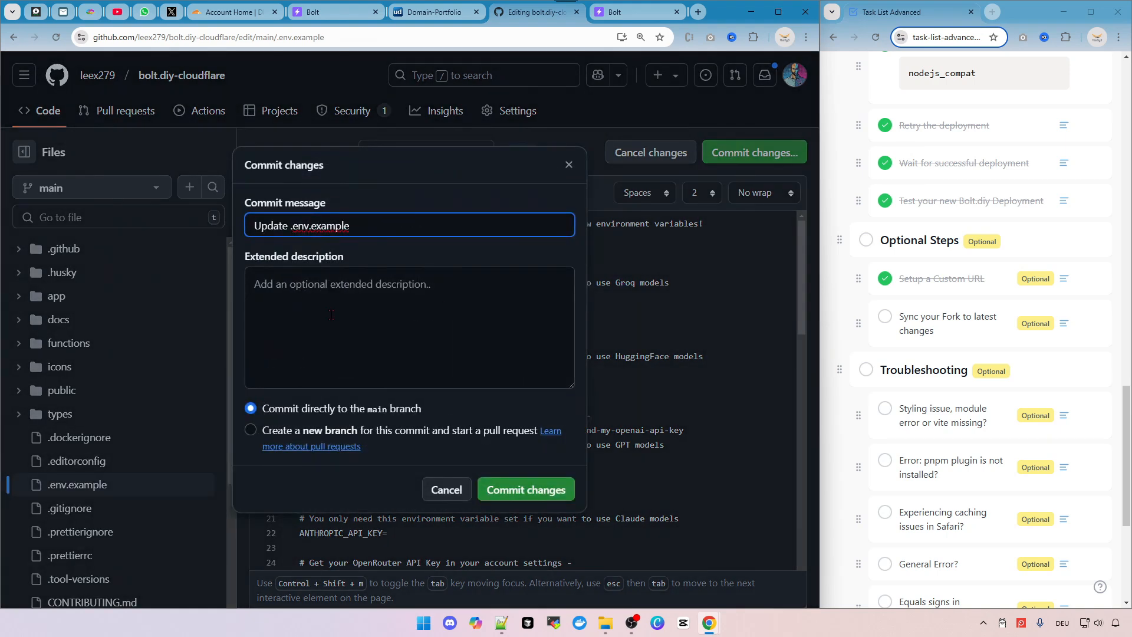
{"action": "left_click", "coordinate": [533, 495]}
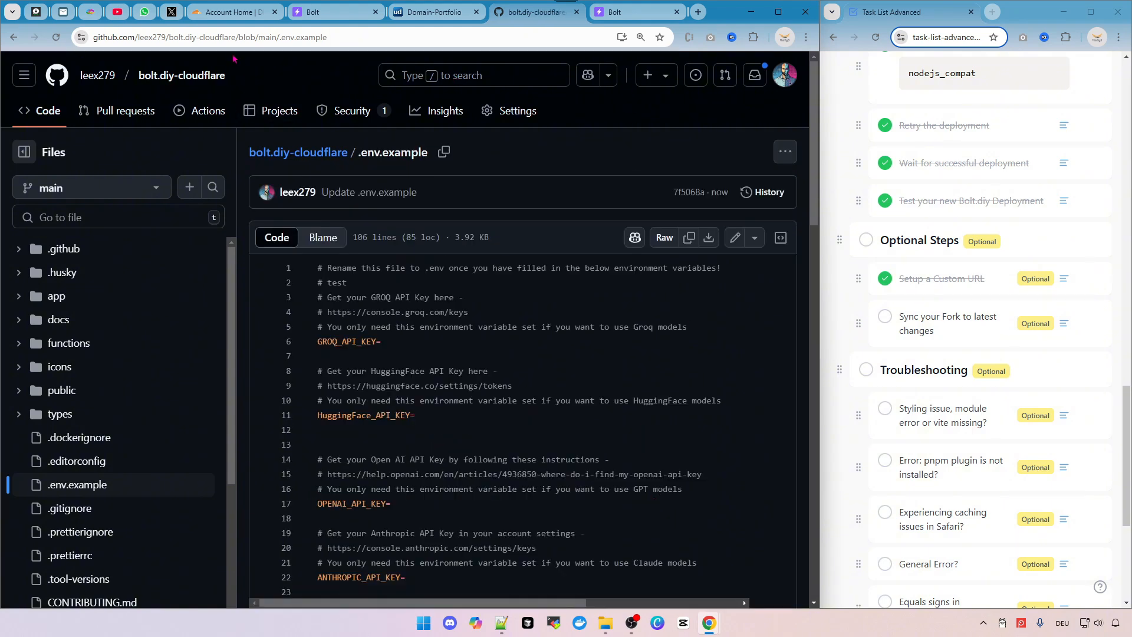
Open the main-branch preview deployment in Cloudflare Pages and review its build log.
{"action": "left_click", "coordinate": [233, 12]}
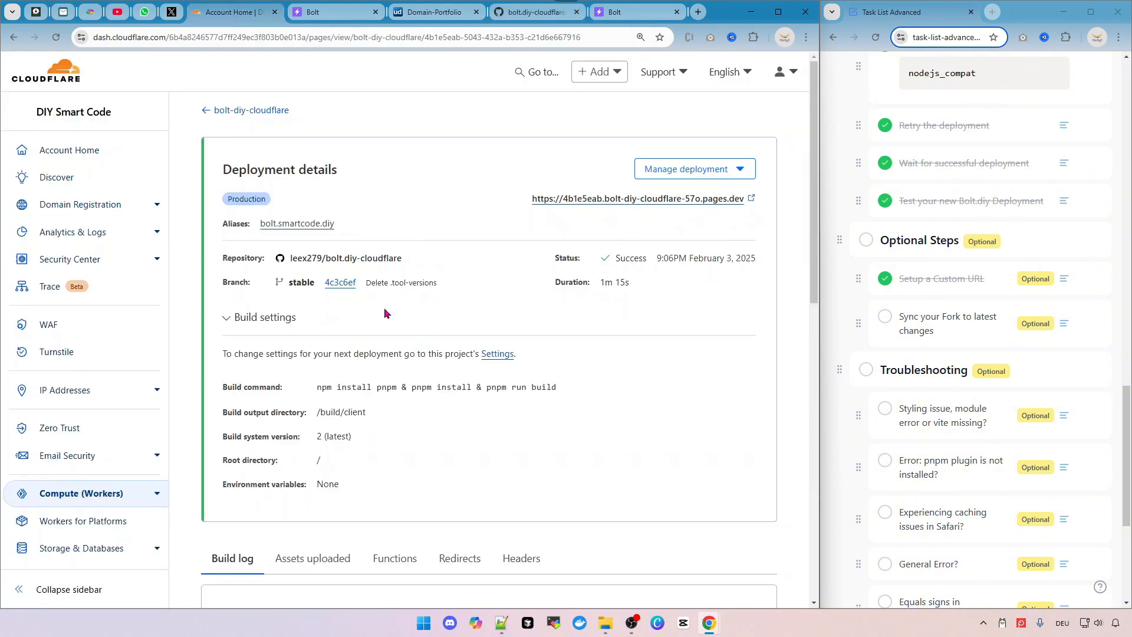
{"action": "left_click", "coordinate": [207, 115]}
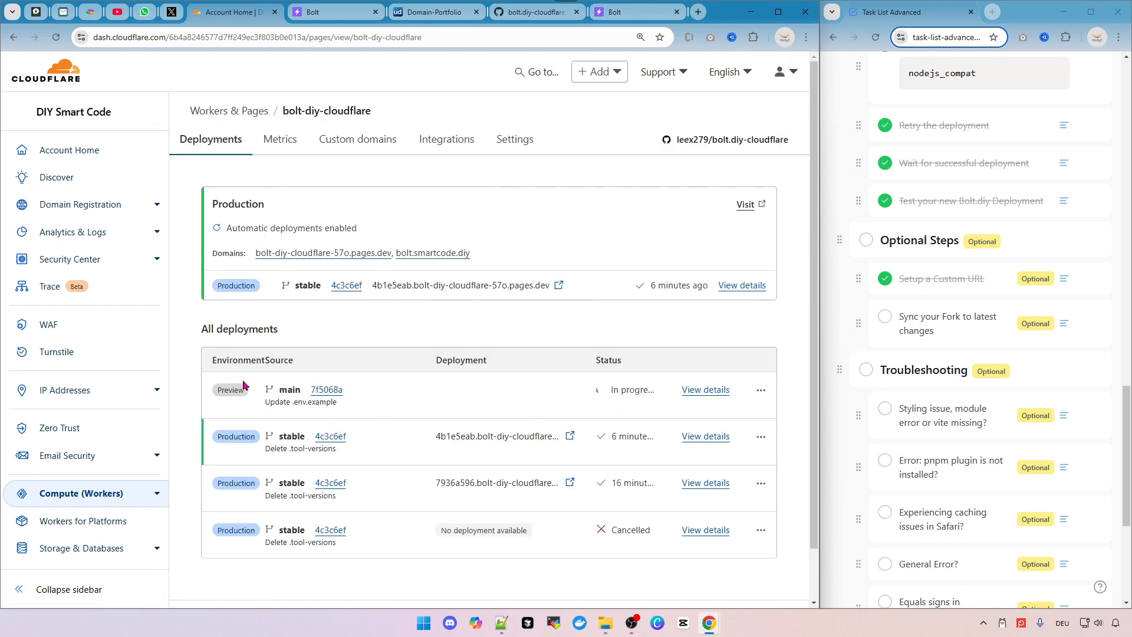
{"action": "left_click_drag", "start_coordinate": [280, 391], "coordinate": [295, 392]}
{"action": "left_click_drag", "start_coordinate": [604, 393], "coordinate": [649, 391]}
{"action": "left_click", "coordinate": [708, 391]}
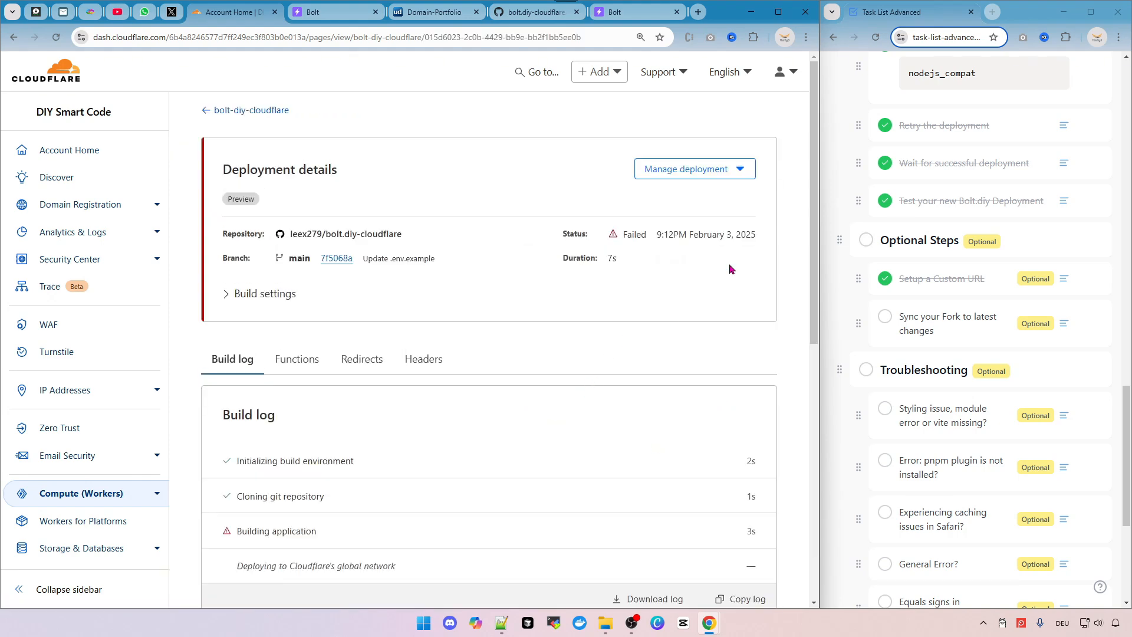
{"action": "scroll", "coordinate": [417, 454], "scroll_direction": "down", "scroll_amount": 4}
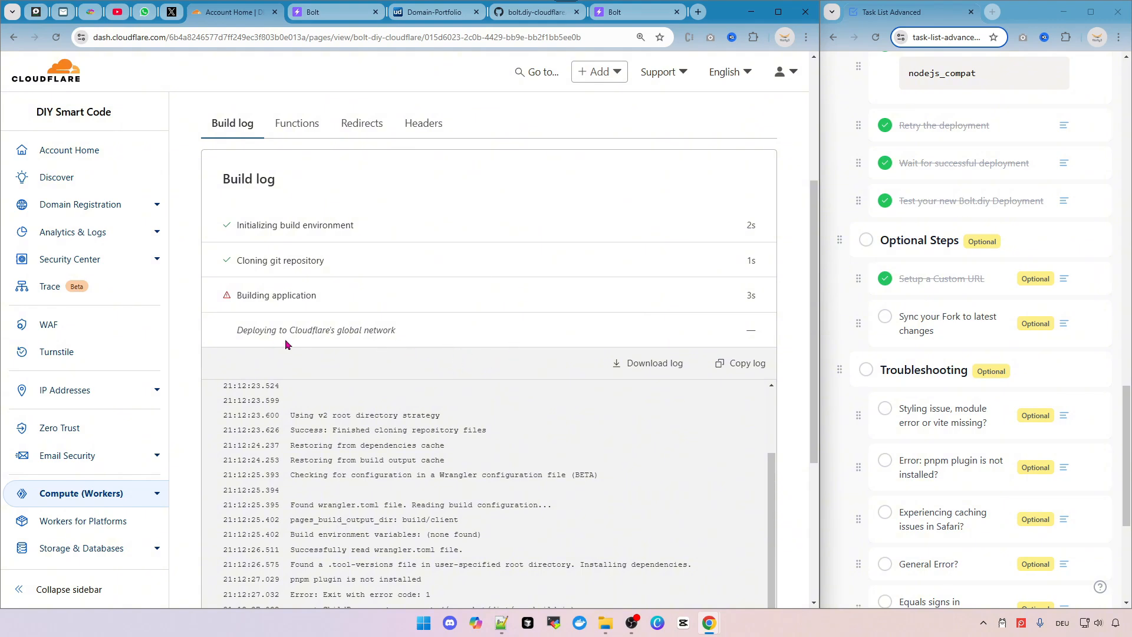
{"action": "scroll", "coordinate": [407, 345], "scroll_direction": "down", "scroll_amount": 4}
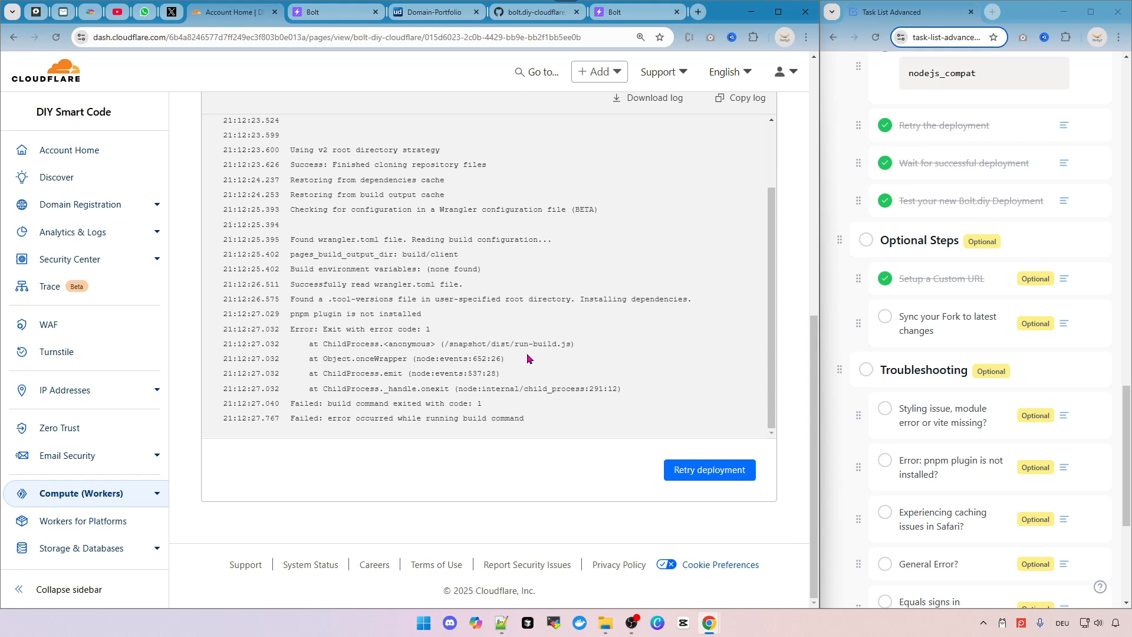
{"action": "left_click_drag", "start_coordinate": [449, 358], "coordinate": [351, 285]}
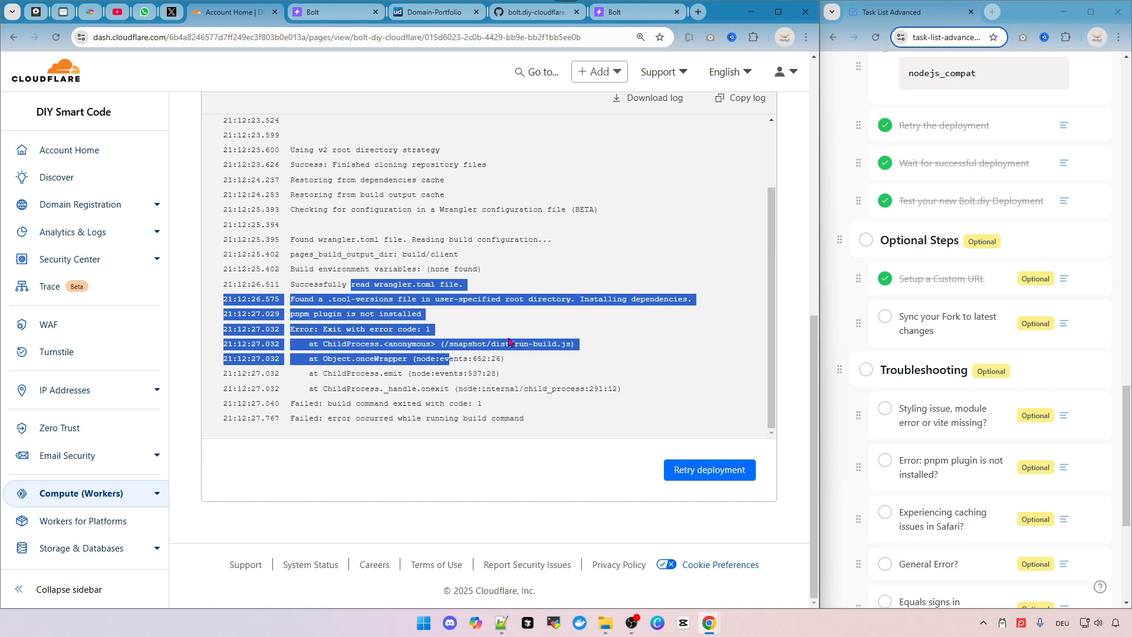
{"action": "left_click", "coordinate": [495, 329]}
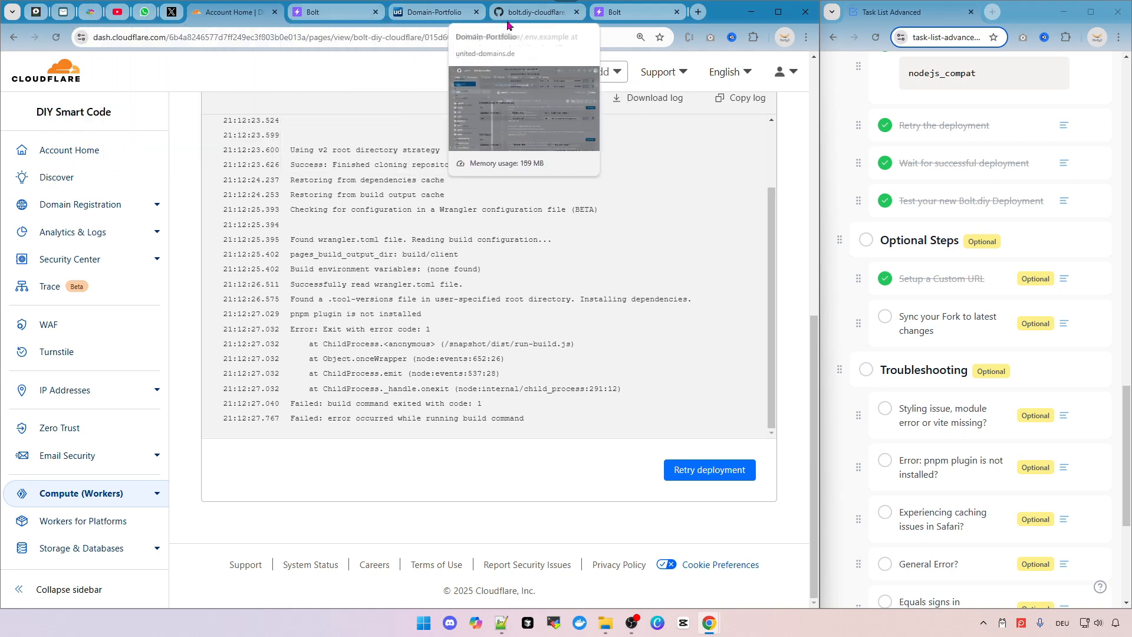
Return to the bolt.diy-cloudflare repository on GitHub and switch to the stable branch.
{"action": "left_click", "coordinate": [535, 17]}
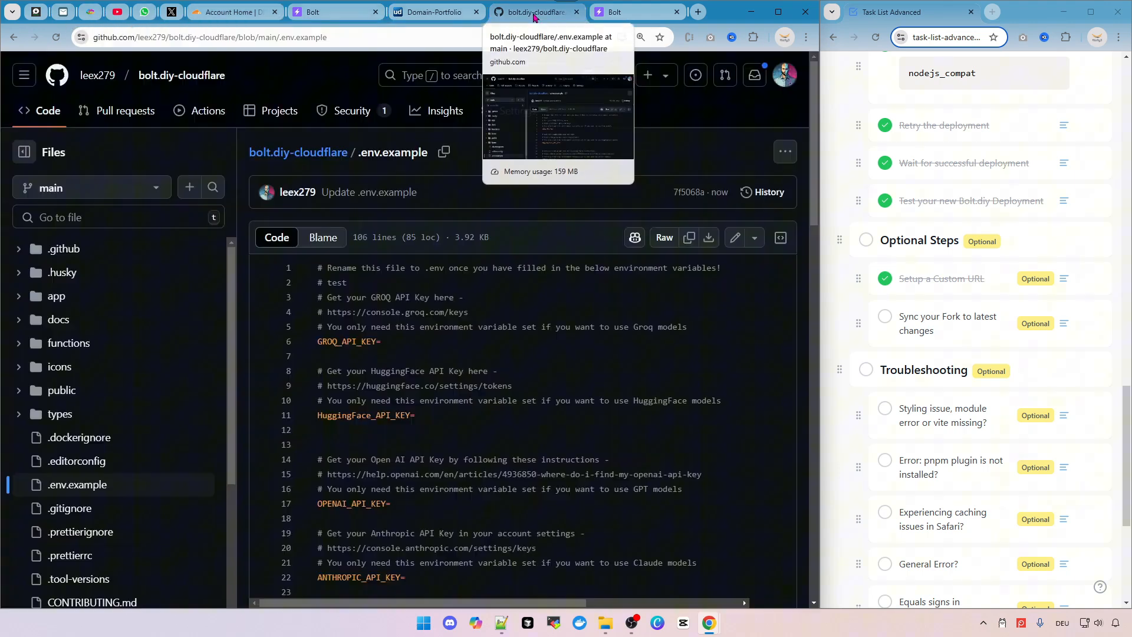
{"action": "left_click", "coordinate": [316, 157]}
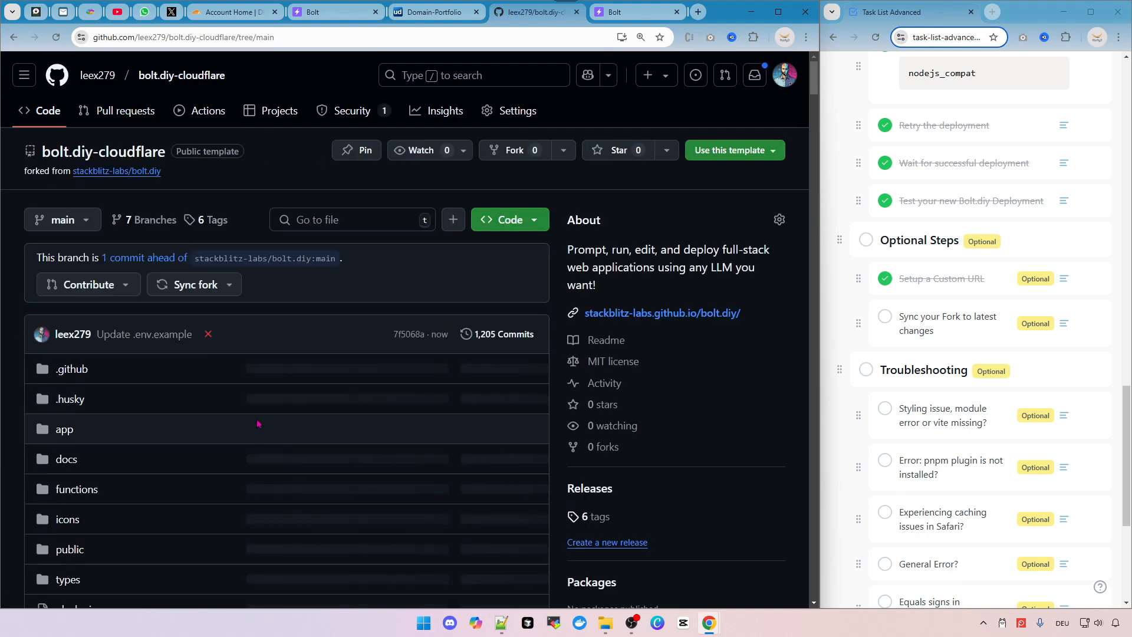
{"action": "scroll", "coordinate": [219, 424], "scroll_direction": "down", "scroll_amount": 6}
{"action": "scroll", "coordinate": [219, 424], "scroll_direction": "down", "scroll_amount": 6}
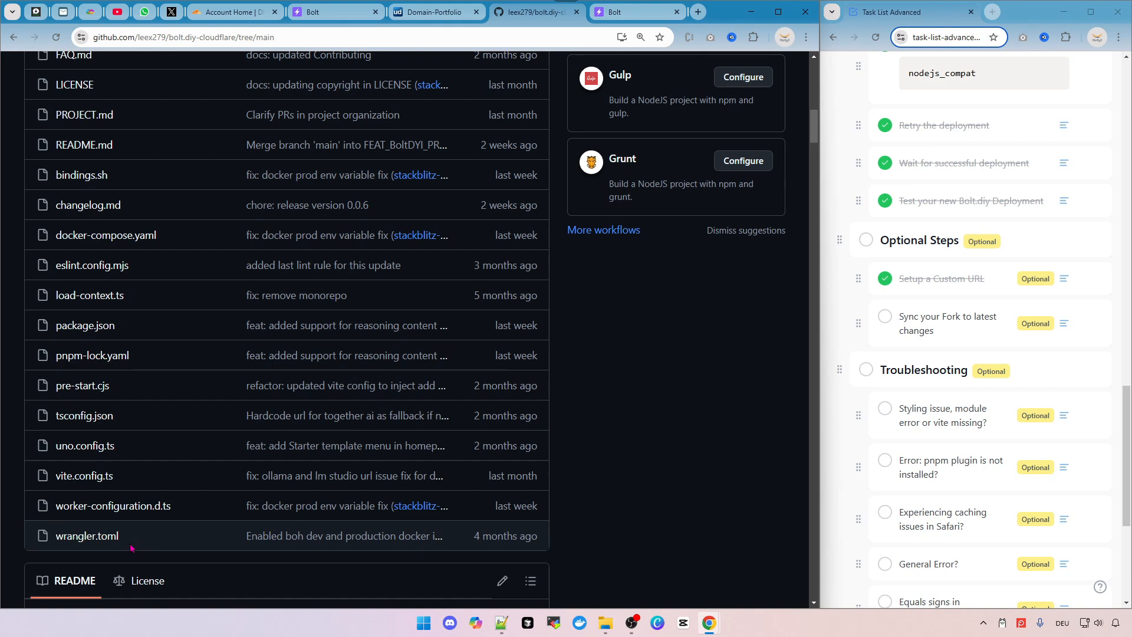
{"action": "scroll", "coordinate": [131, 549], "scroll_direction": "up", "scroll_amount": 15}
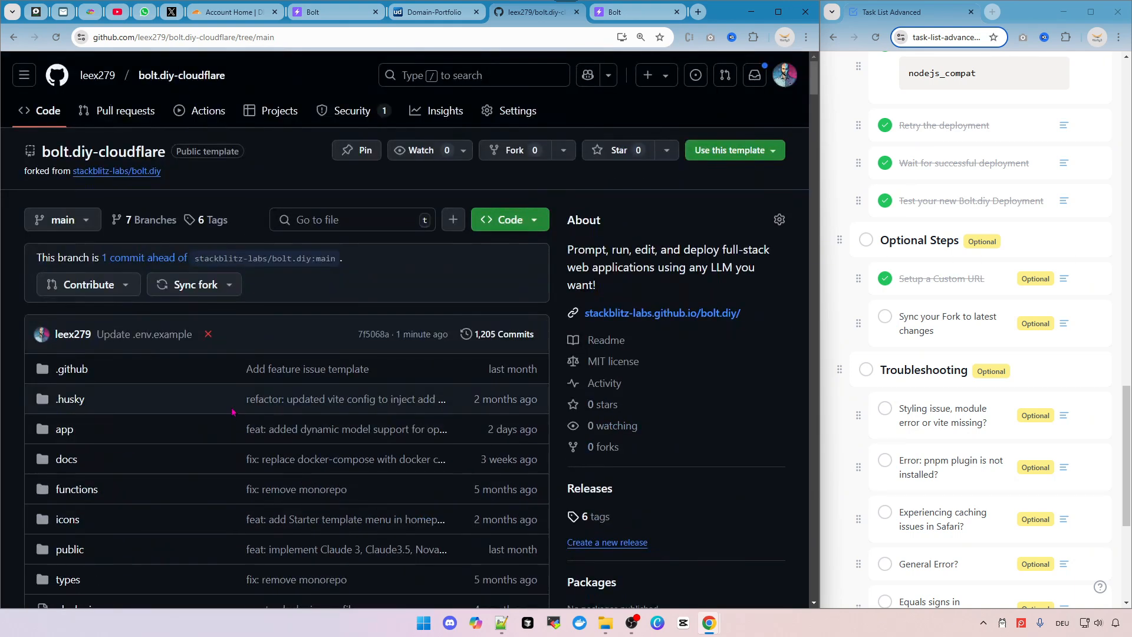
{"action": "left_click", "coordinate": [86, 222]}
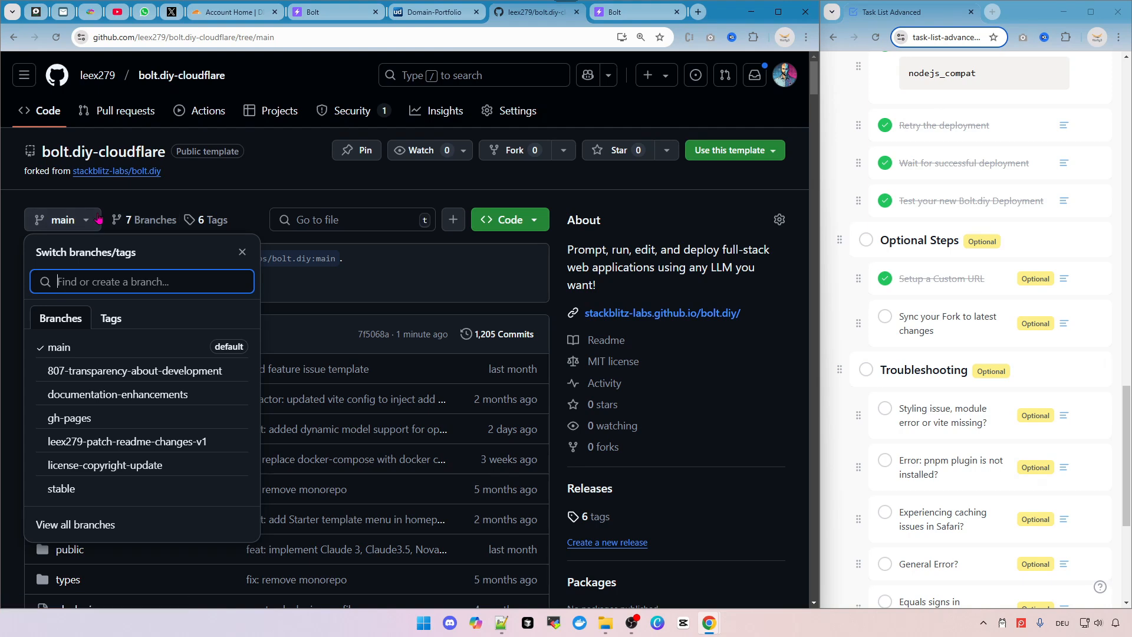
{"action": "left_click", "coordinate": [101, 491]}
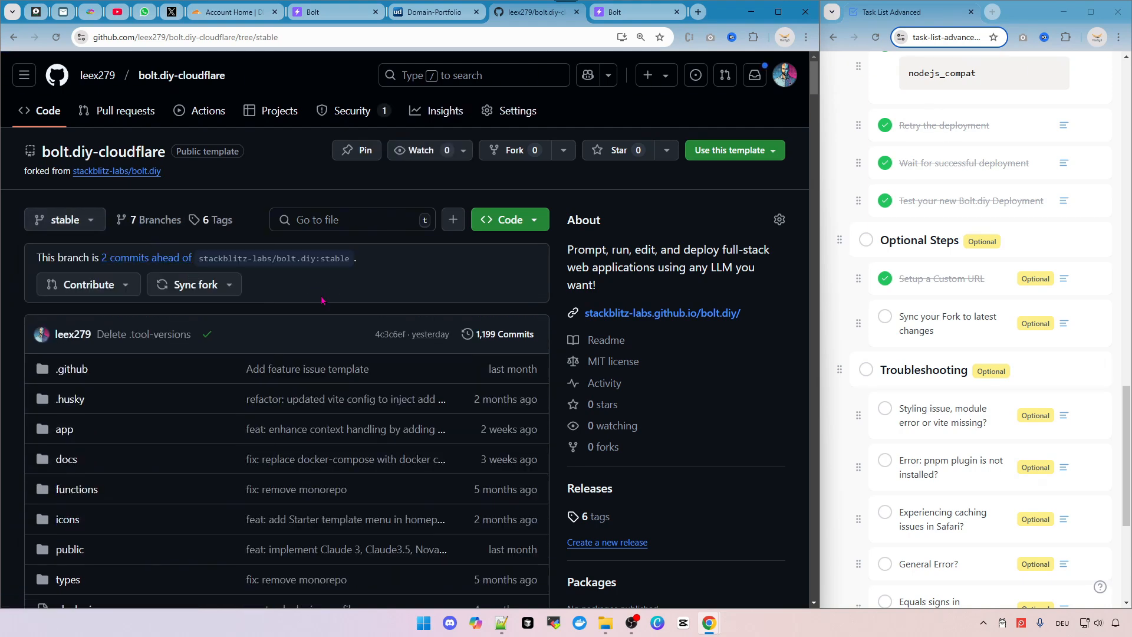
Add a '# test' comment on line 2 of .env.example on the stable branch and commit it.
{"action": "scroll", "coordinate": [144, 354], "scroll_direction": "down", "scroll_amount": 7}
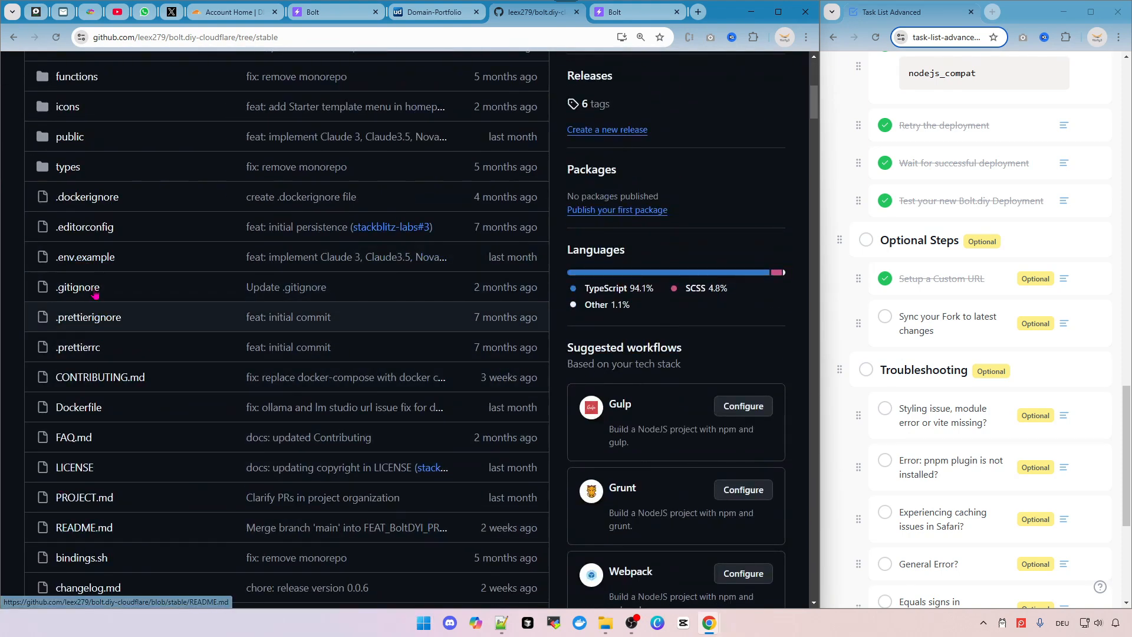
{"action": "scroll", "coordinate": [99, 370], "scroll_direction": "up", "scroll_amount": 2}
{"action": "left_click", "coordinate": [82, 379]}
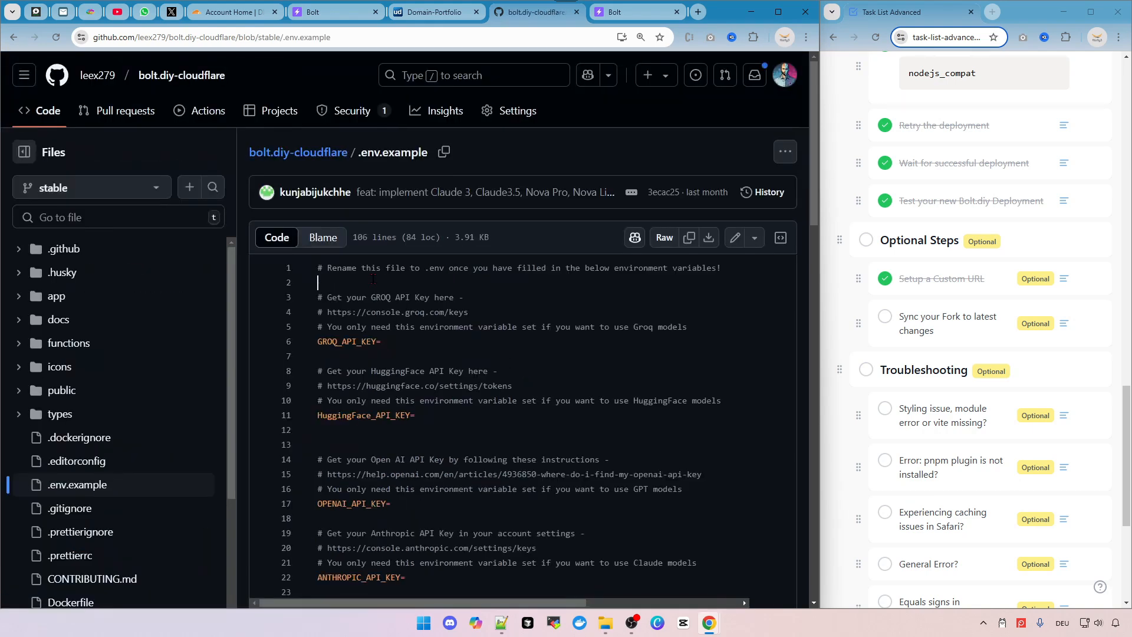
{"action": "type", "text": "test"}
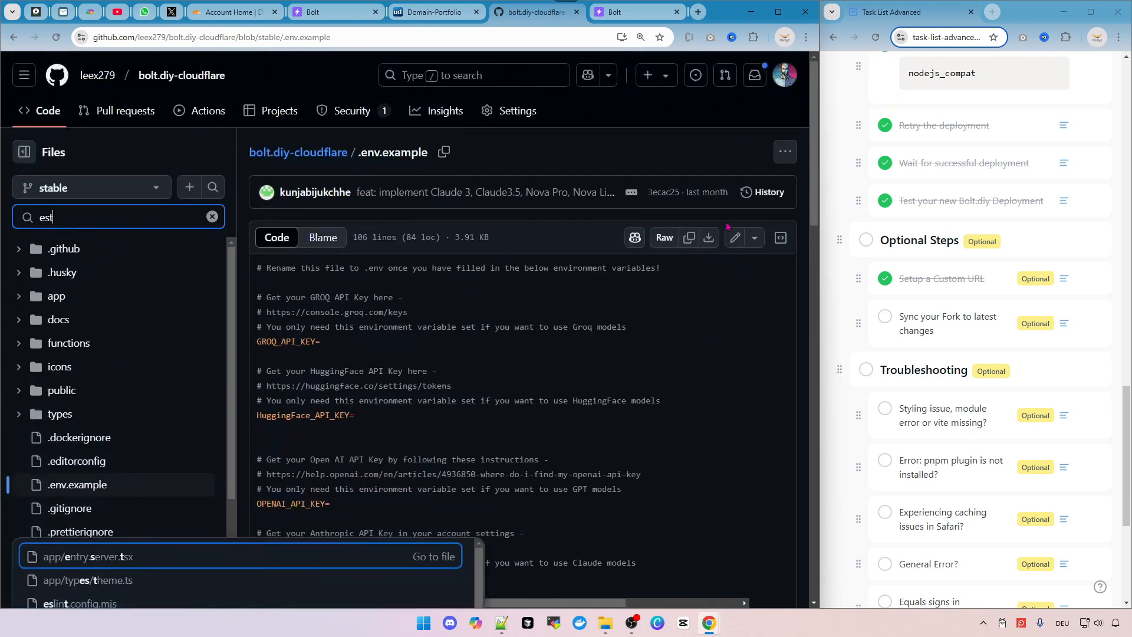
{"action": "left_click", "coordinate": [735, 237]}
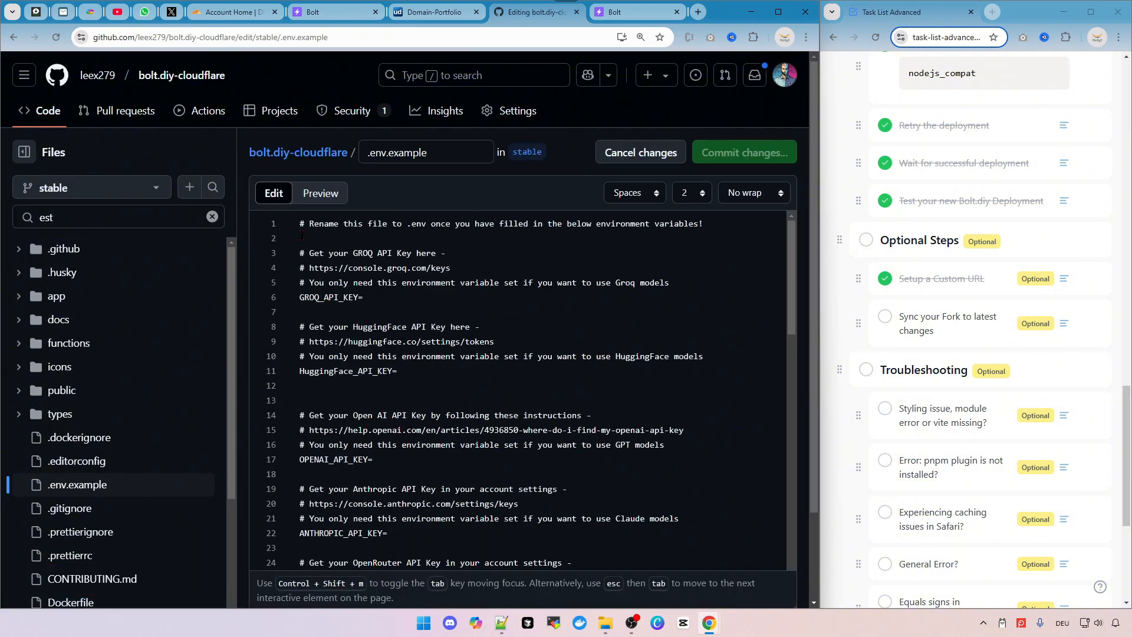
{"action": "type", "text": "# test"}
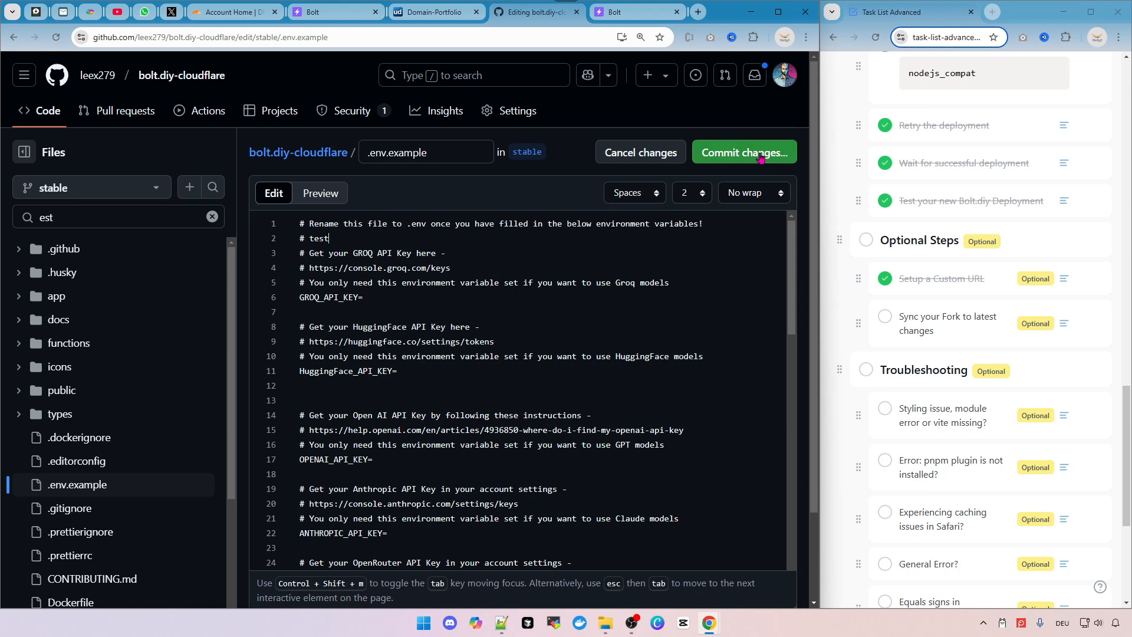
{"action": "left_click", "coordinate": [745, 152]}
{"action": "left_click", "coordinate": [544, 489]}
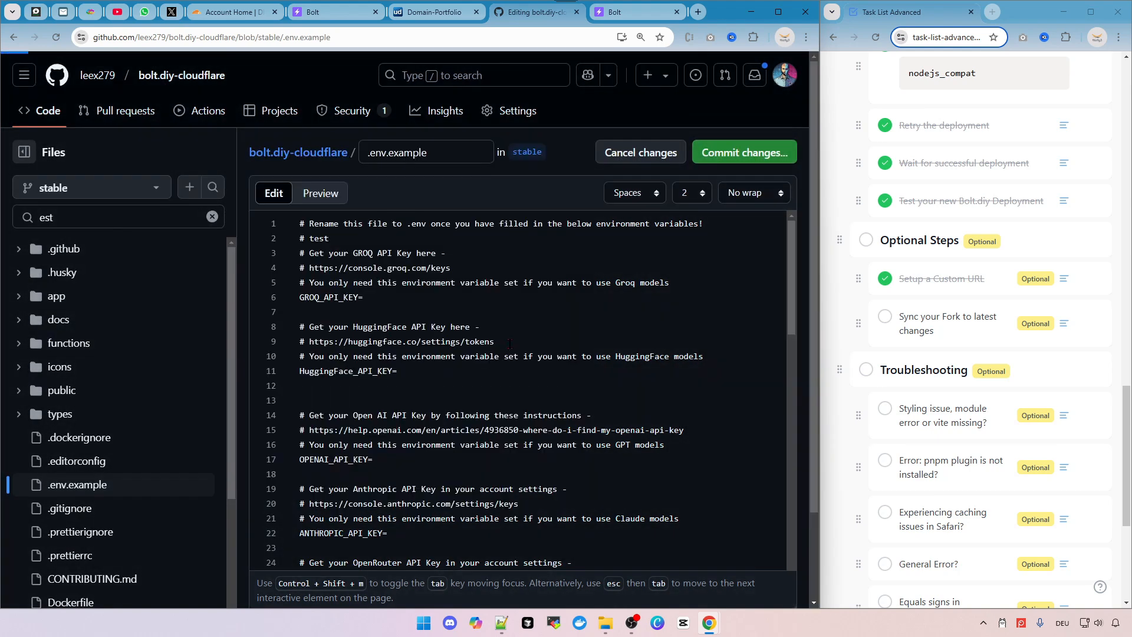
Open the new stable-branch production deployment's details in the bolt-diy-cloudflare Pages project.
{"action": "left_click", "coordinate": [228, 13]}
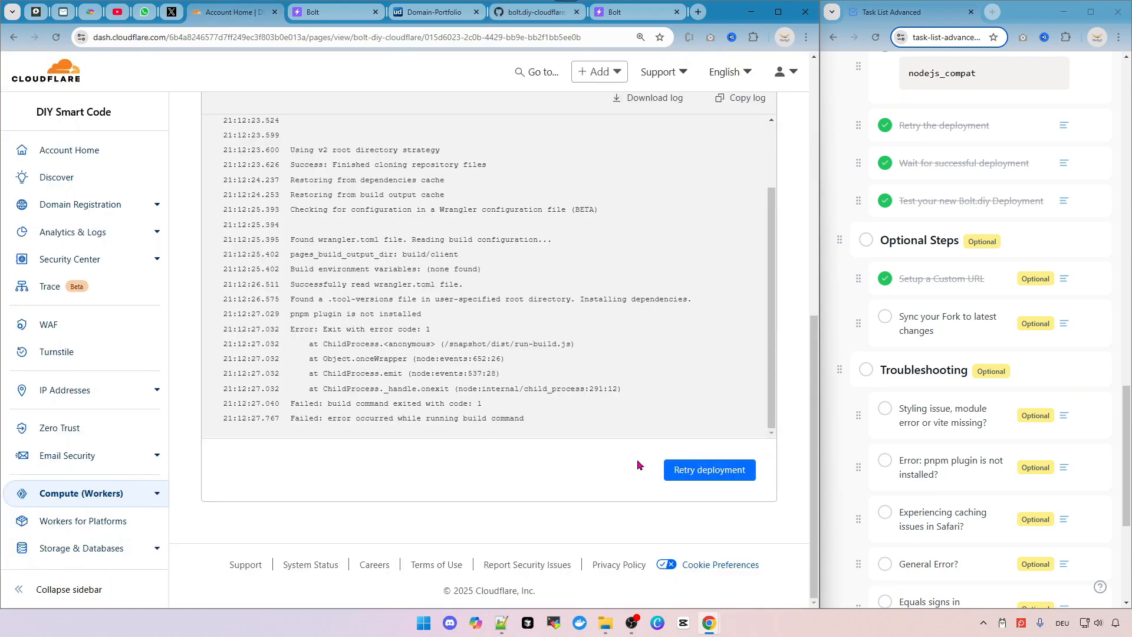
{"action": "left_click", "coordinate": [133, 151]}
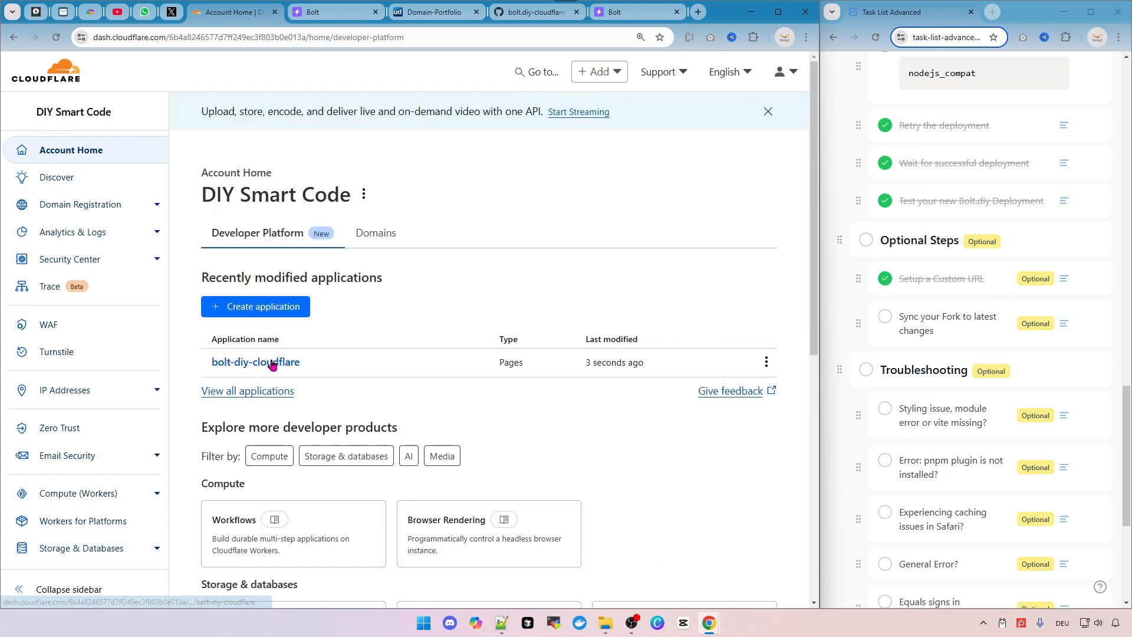
{"action": "left_click", "coordinate": [274, 365]}
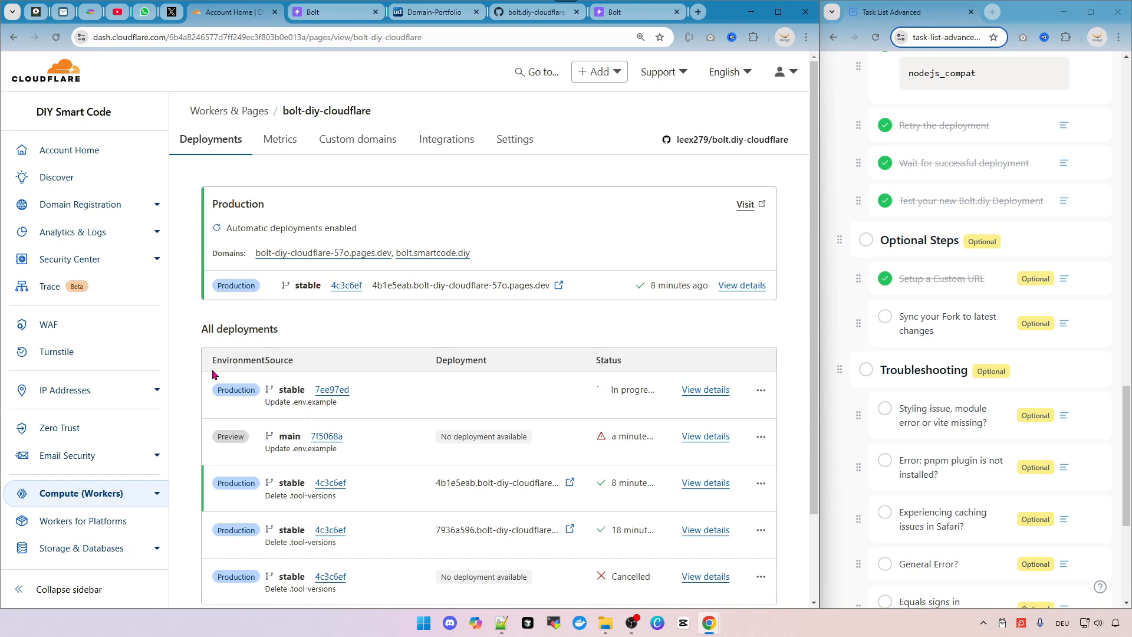
{"action": "double_click", "coordinate": [285, 391]}
{"action": "left_click", "coordinate": [708, 390]}
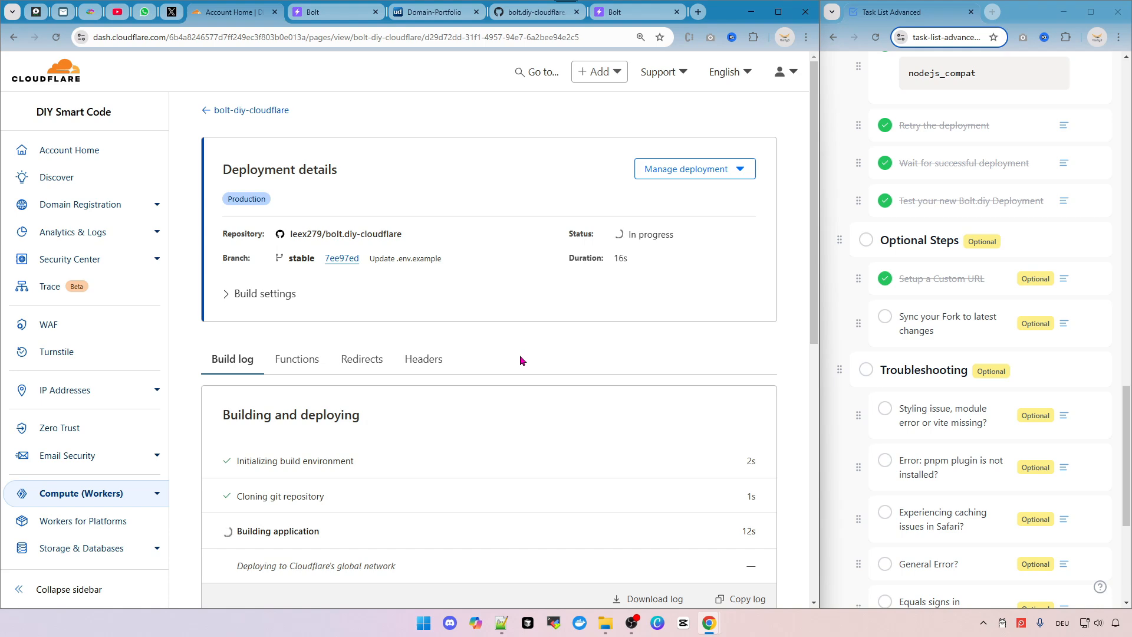
{"action": "left_click", "coordinate": [522, 14]}
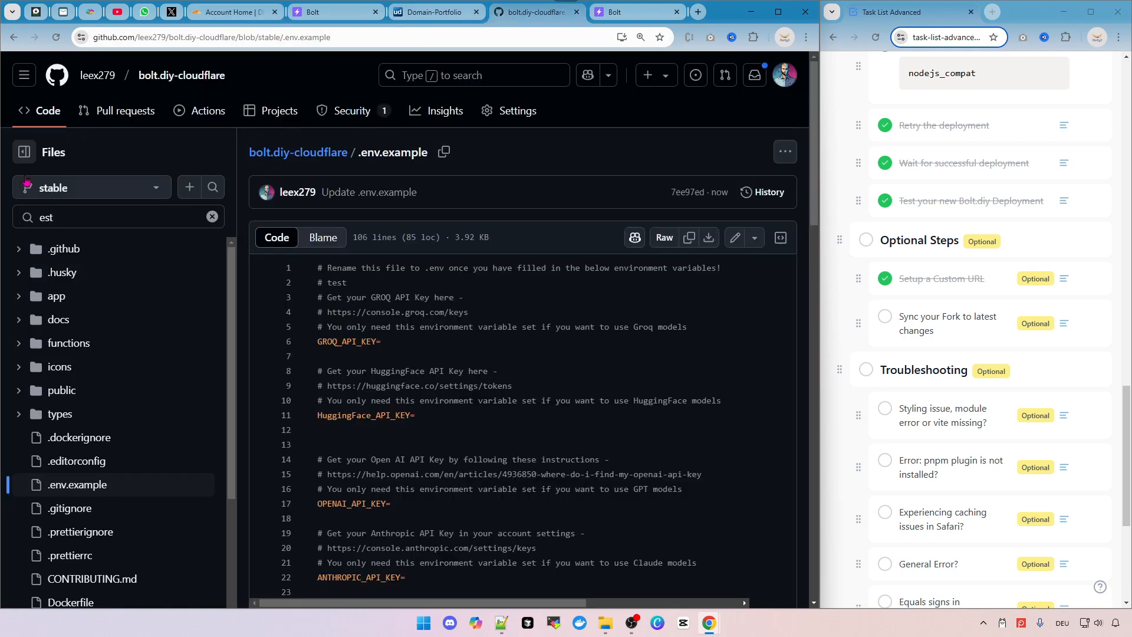
Open the fork's stable branch overview and check its Sync fork status against the upstream repository.
{"action": "left_click", "coordinate": [125, 188]}
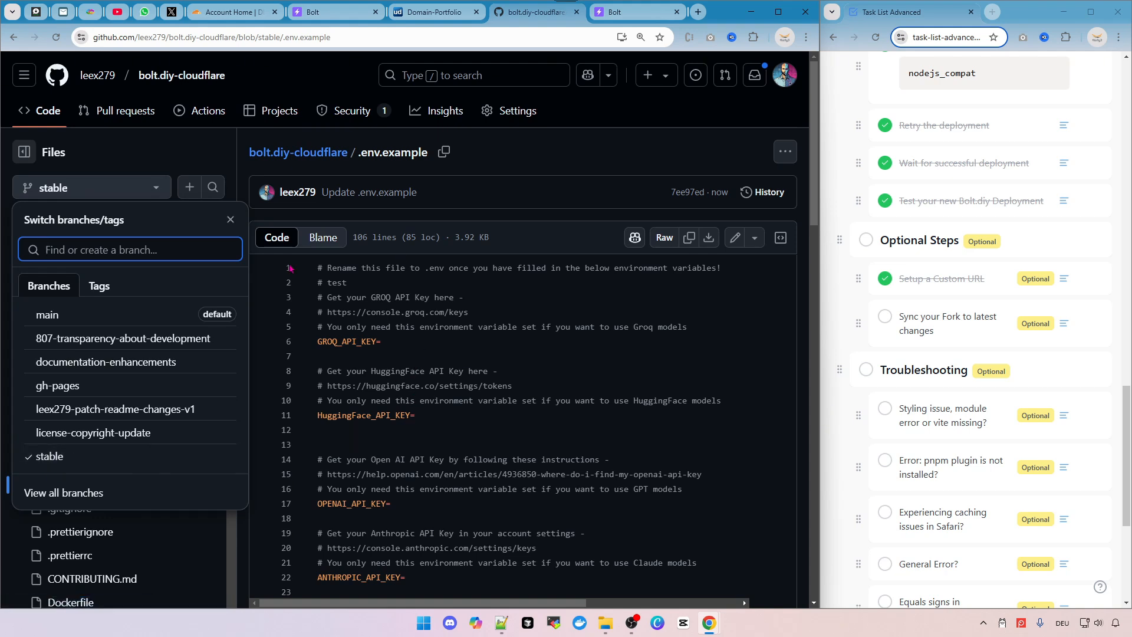
{"action": "left_click", "coordinate": [84, 460]}
{"action": "left_click", "coordinate": [44, 111]}
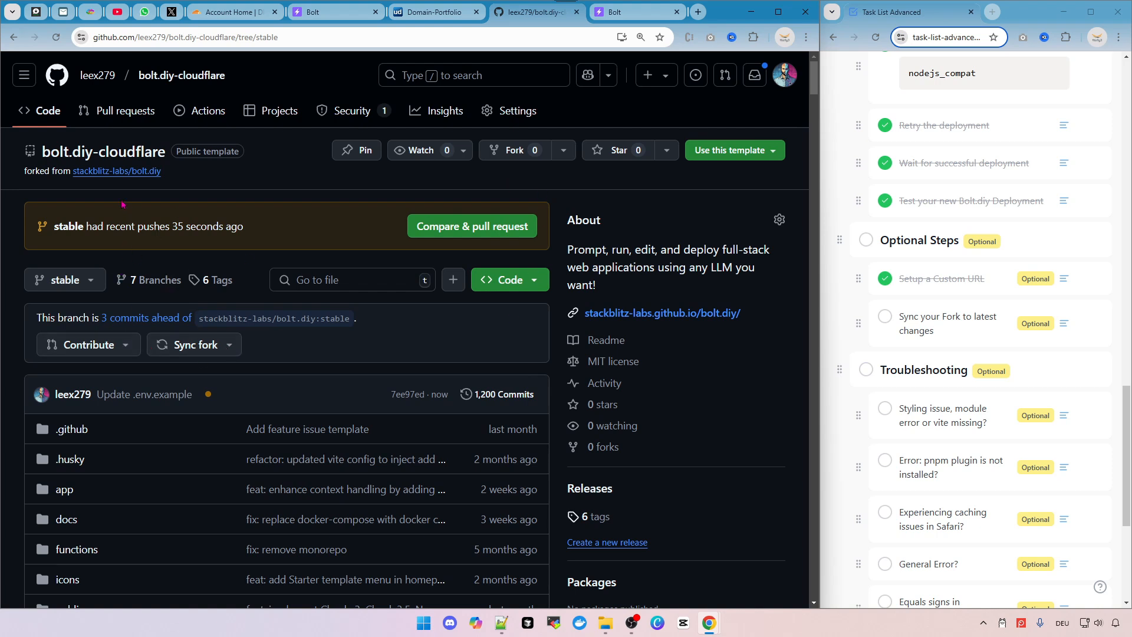
{"action": "left_click", "coordinate": [222, 345]}
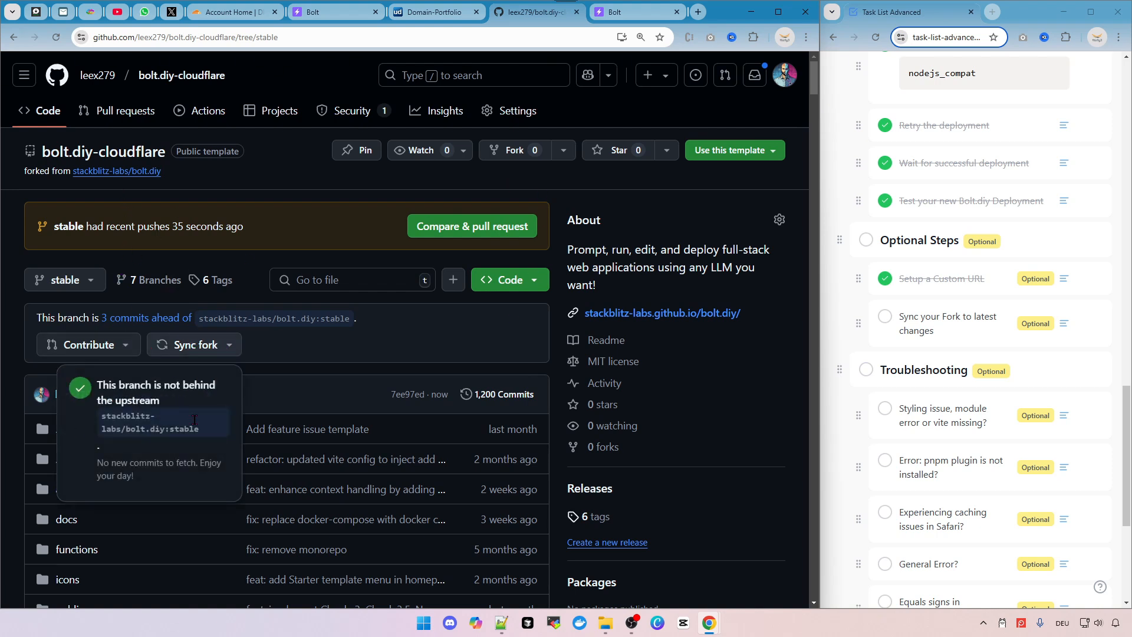
{"action": "left_click", "coordinate": [88, 288]}
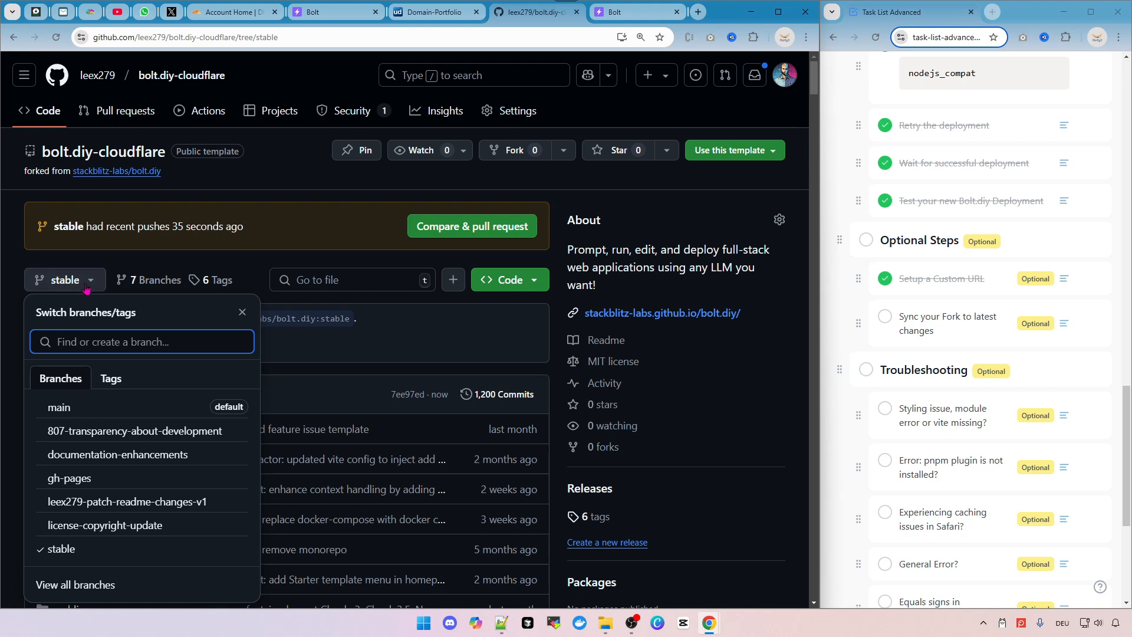
{"action": "left_click", "coordinate": [295, 260]}
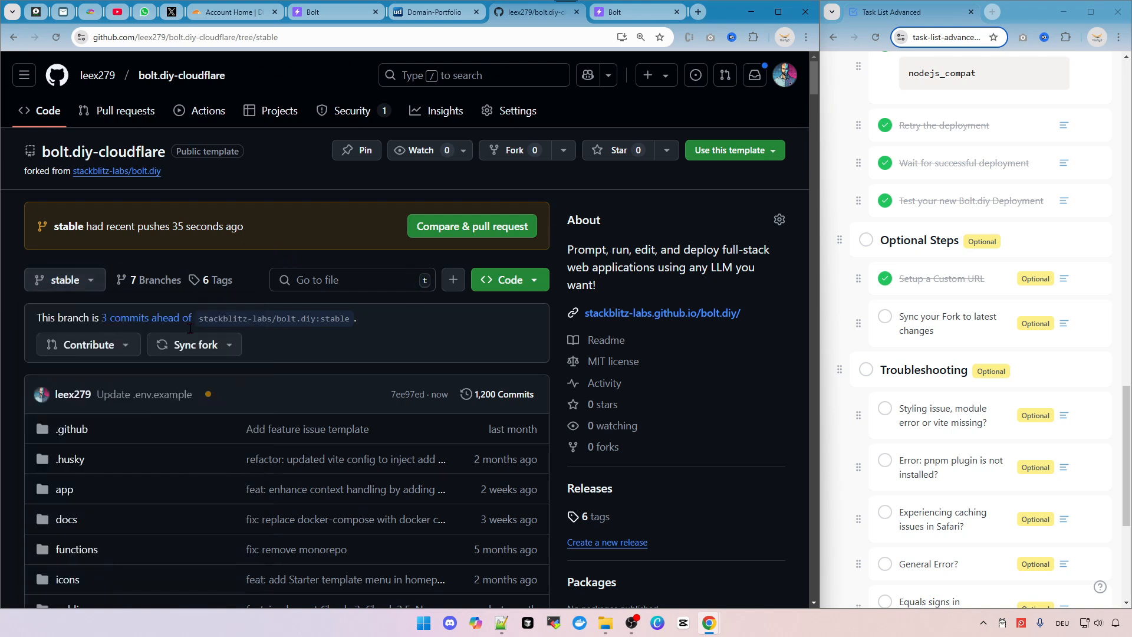
{"action": "left_click", "coordinate": [237, 350]}
{"action": "left_click", "coordinate": [389, 349]}
Switch to the Cloudflare tab and scroll through the build log of the in-progress stable deployment.
{"action": "left_click", "coordinate": [233, 12]}
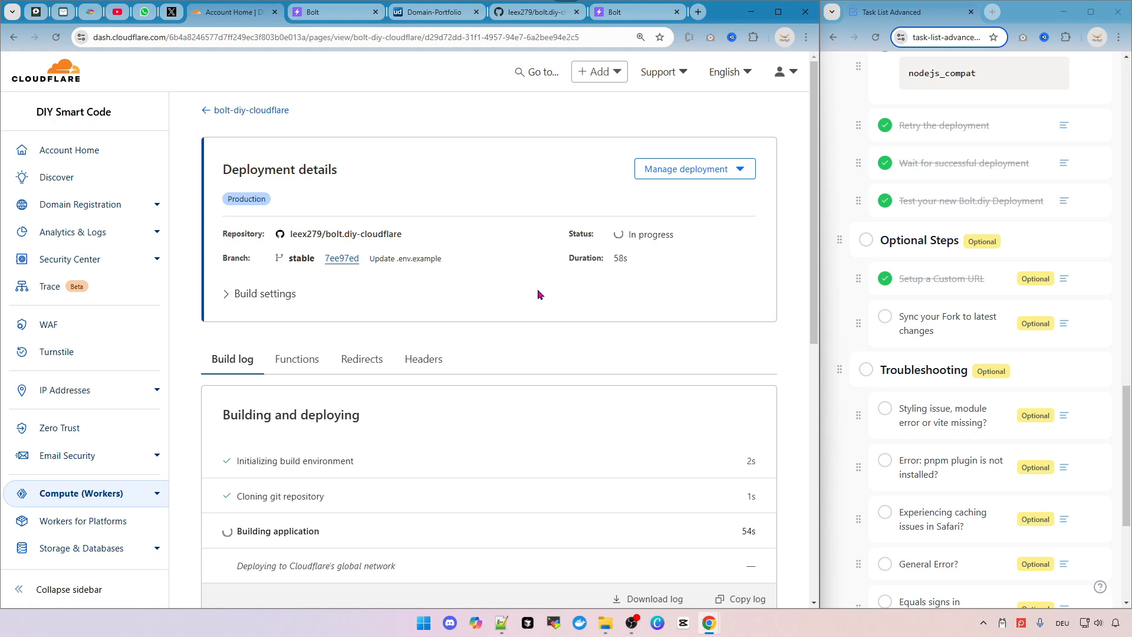
{"action": "scroll", "coordinate": [538, 293], "scroll_direction": "down", "scroll_amount": 5}
{"action": "scroll", "coordinate": [537, 293], "scroll_direction": "down", "scroll_amount": 2}
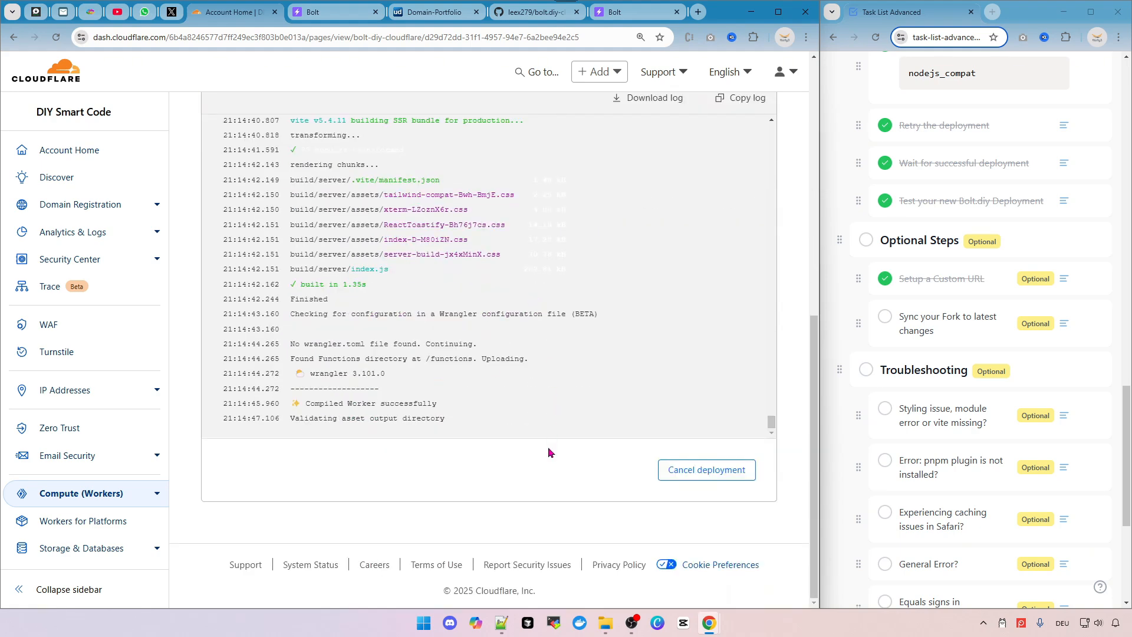
{"action": "scroll", "coordinate": [505, 316], "scroll_direction": "up", "scroll_amount": 5}
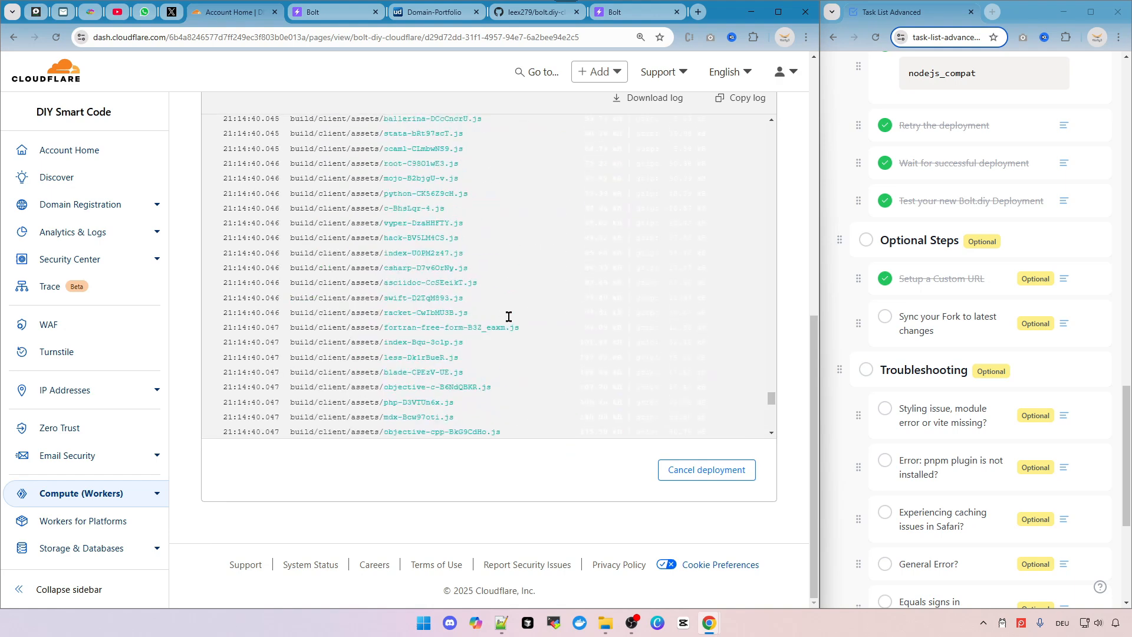
{"action": "scroll", "coordinate": [200, 143], "scroll_direction": "up", "scroll_amount": 8}
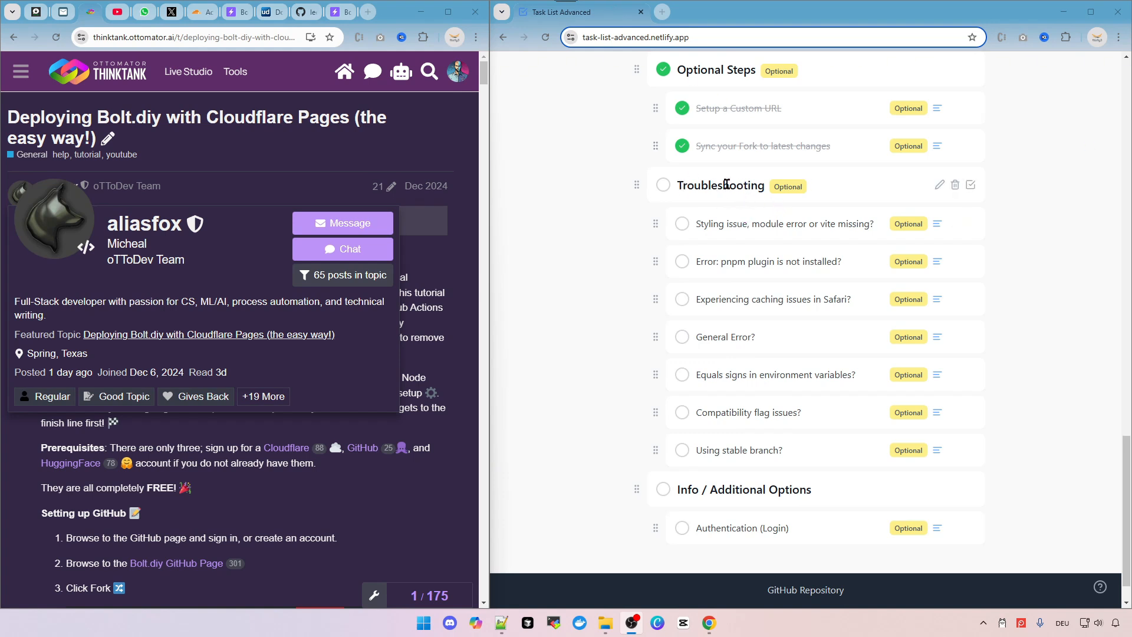
Read the detailed description of the 'Styling issue, module error or vite missing?' troubleshooting item in the task list.
{"action": "scroll", "coordinate": [697, 141], "scroll_direction": "down", "scroll_amount": 1}
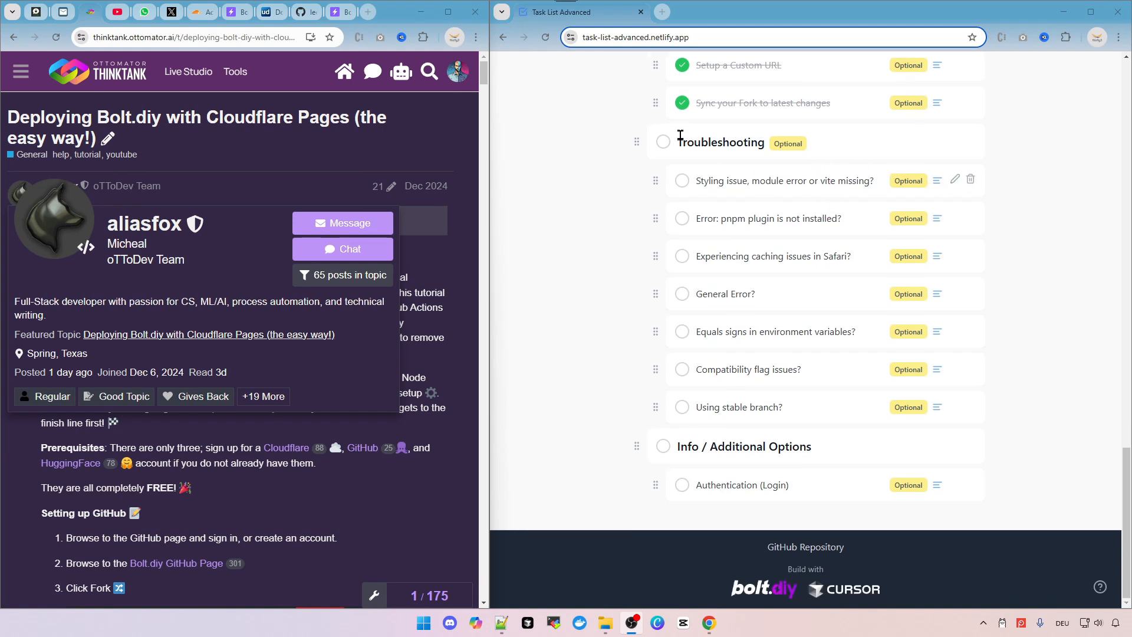
{"action": "left_click", "coordinate": [938, 183]}
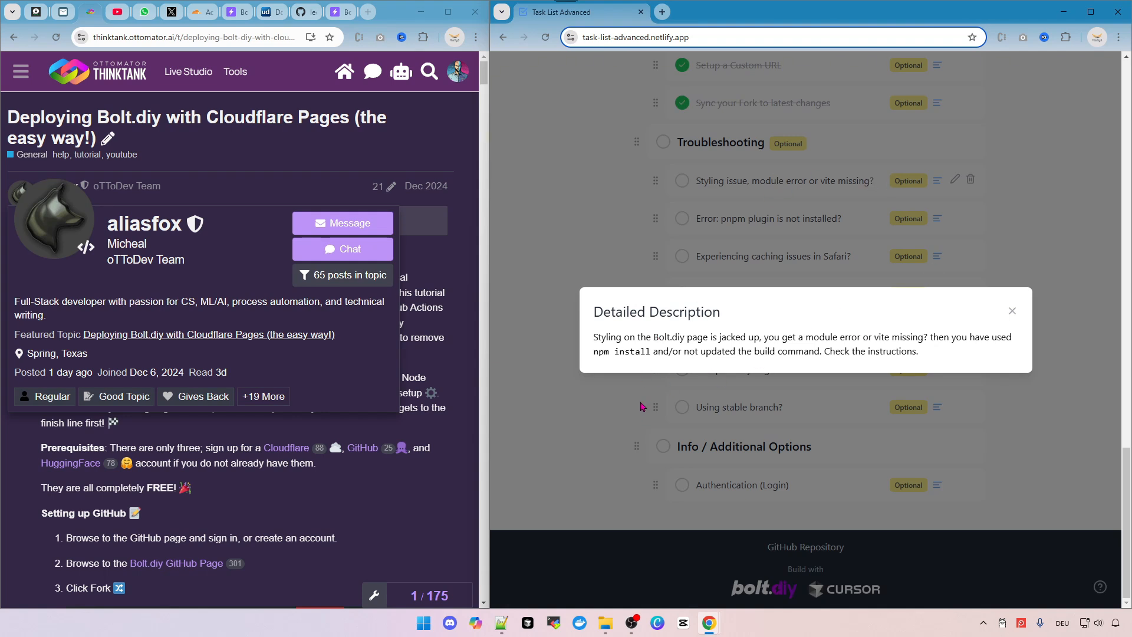
{"action": "left_click_drag", "start_coordinate": [965, 358], "coordinate": [839, 337]}
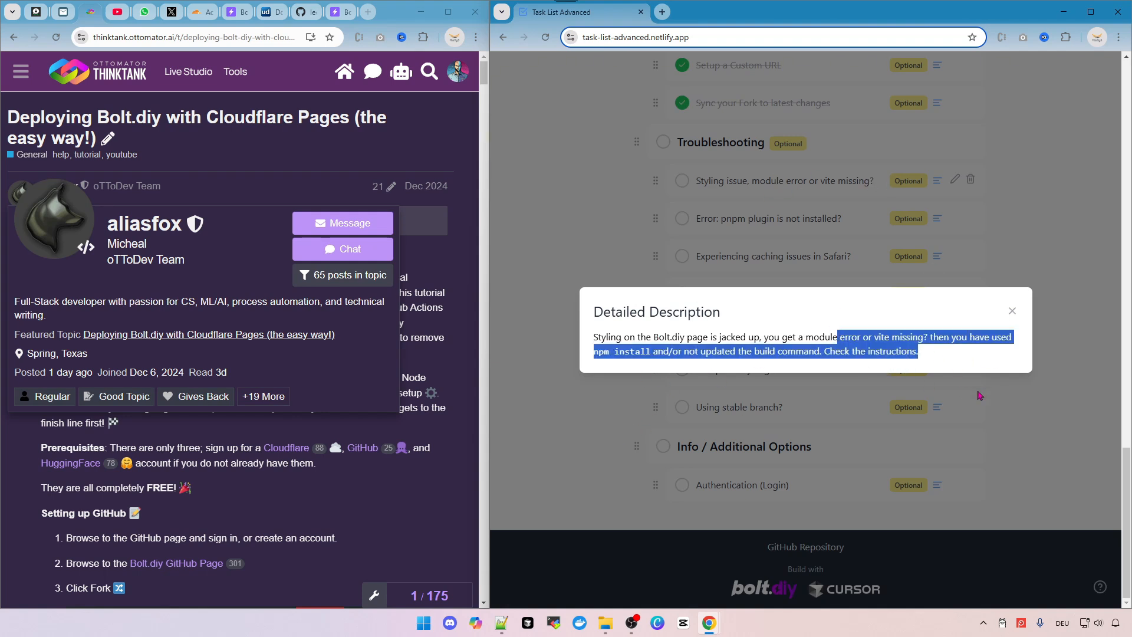
{"action": "left_click", "coordinate": [1029, 418]}
{"action": "left_click_drag", "start_coordinate": [696, 180], "coordinate": [780, 181]}
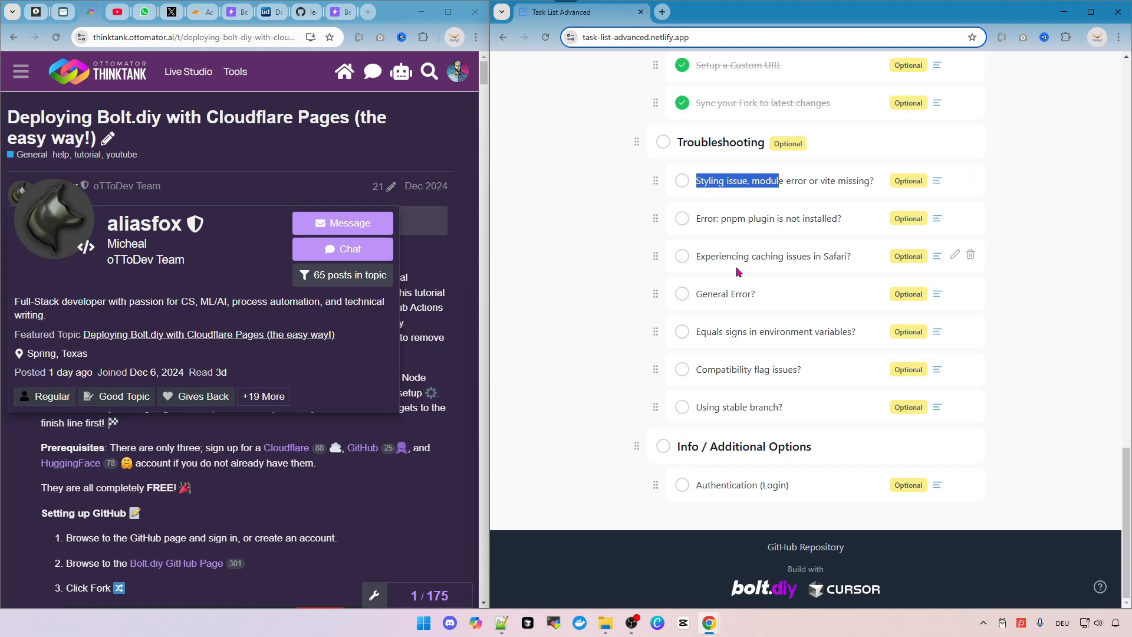
{"action": "left_click_drag", "start_coordinate": [721, 219], "coordinate": [800, 219]}
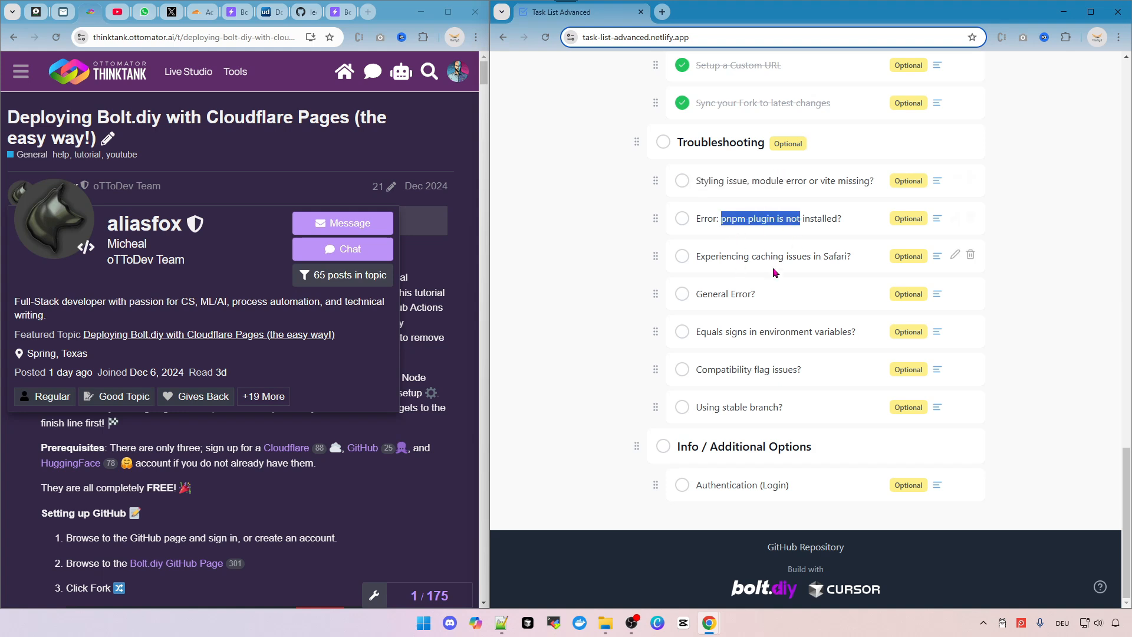
{"action": "left_click", "coordinate": [1031, 300]}
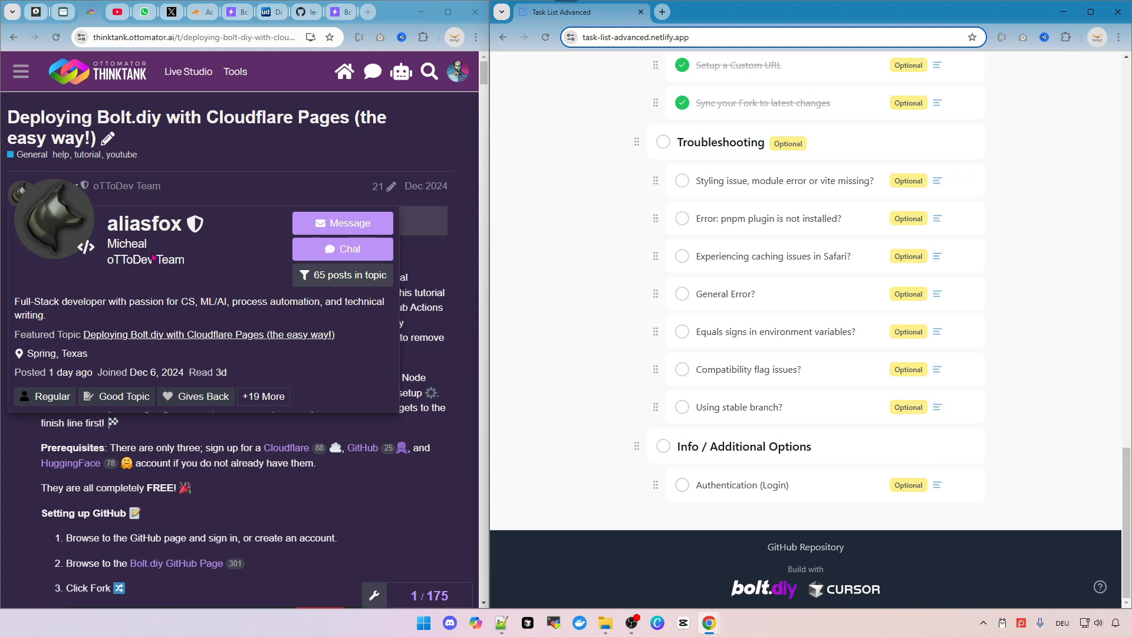
Scroll through the 'Deploying Bolt.diy with Cloudflare Pages (the easy way!)' forum tutorial and its replies.
{"action": "double_click", "coordinate": [127, 243]}
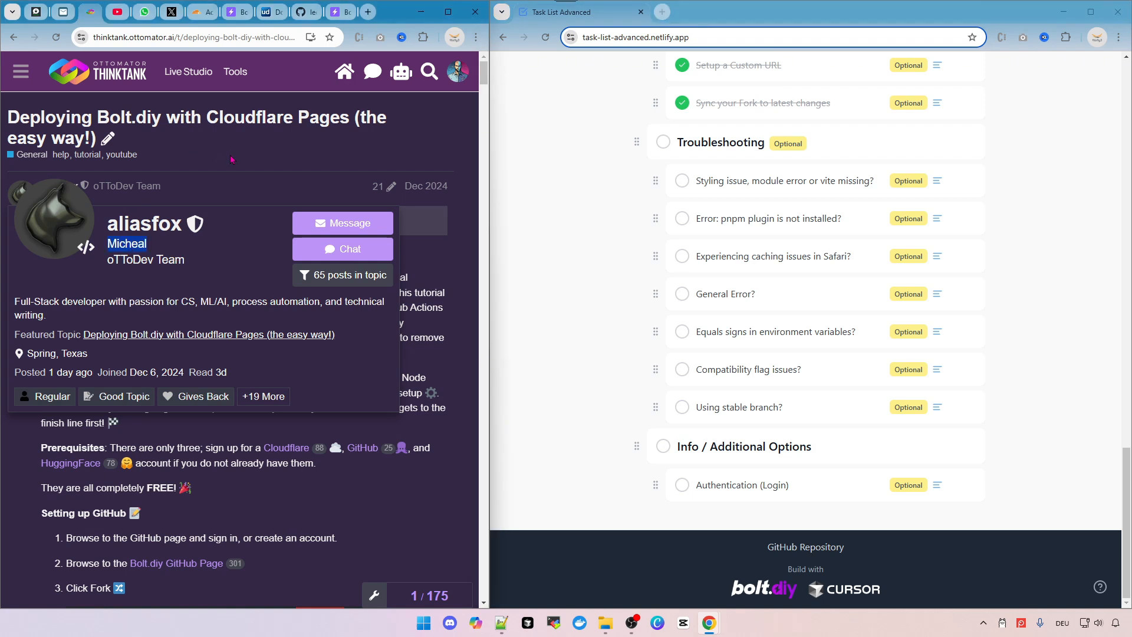
{"action": "left_click", "coordinate": [243, 187]}
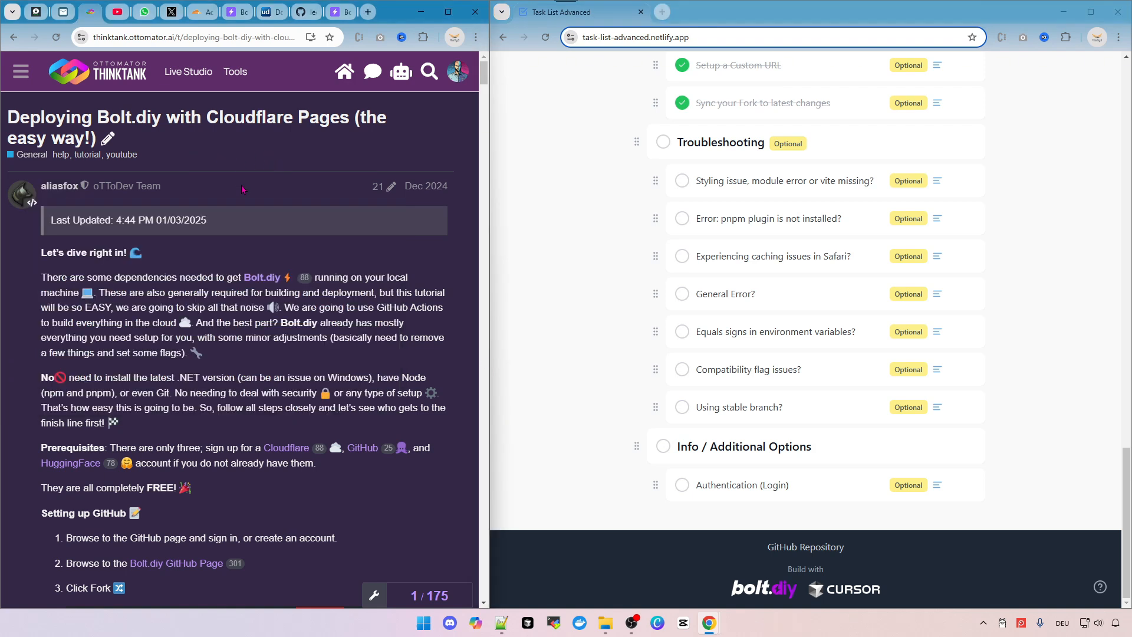
{"action": "scroll", "coordinate": [278, 163], "scroll_direction": "down", "scroll_amount": 7}
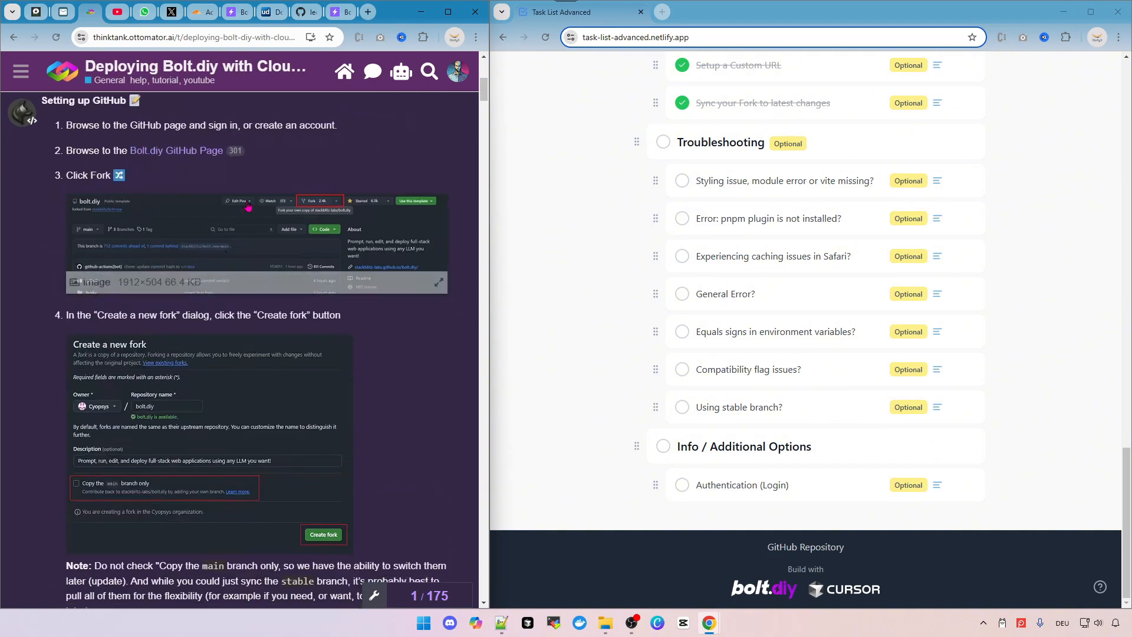
{"action": "scroll", "coordinate": [298, 243], "scroll_direction": "down", "scroll_amount": 8}
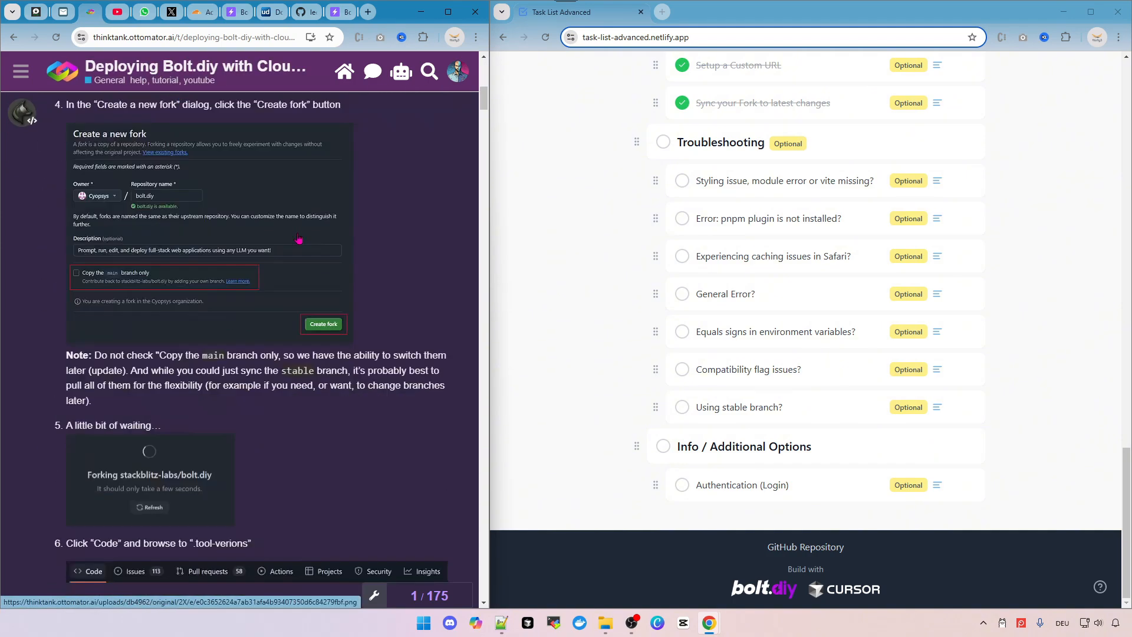
{"action": "scroll", "coordinate": [219, 191], "scroll_direction": "down", "scroll_amount": 8}
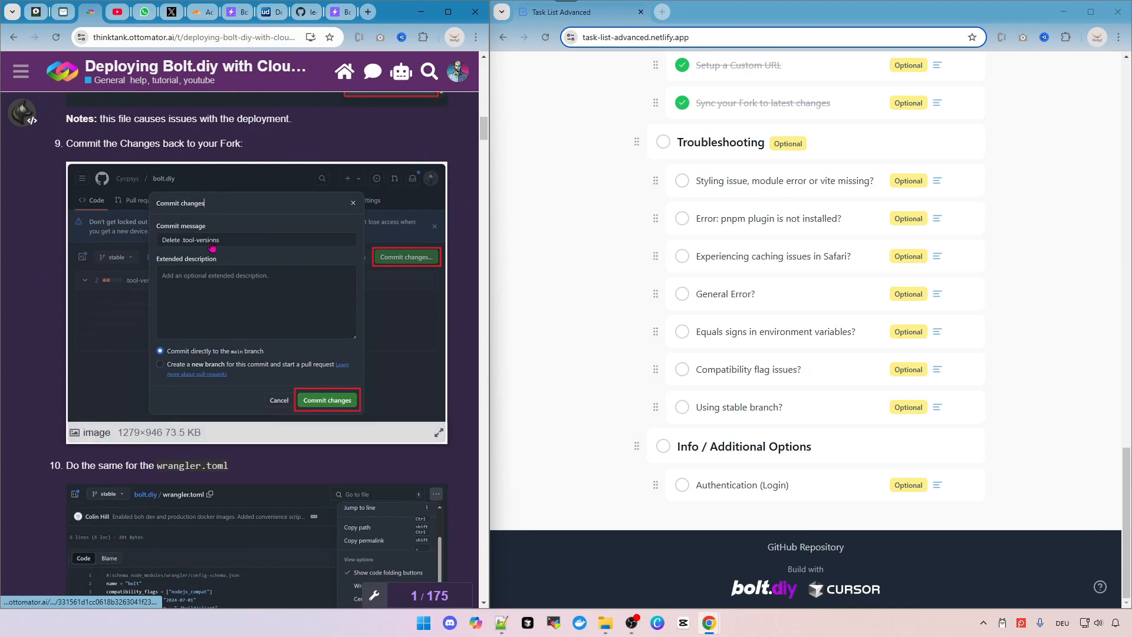
{"action": "scroll", "coordinate": [317, 333], "scroll_direction": "down", "scroll_amount": 15}
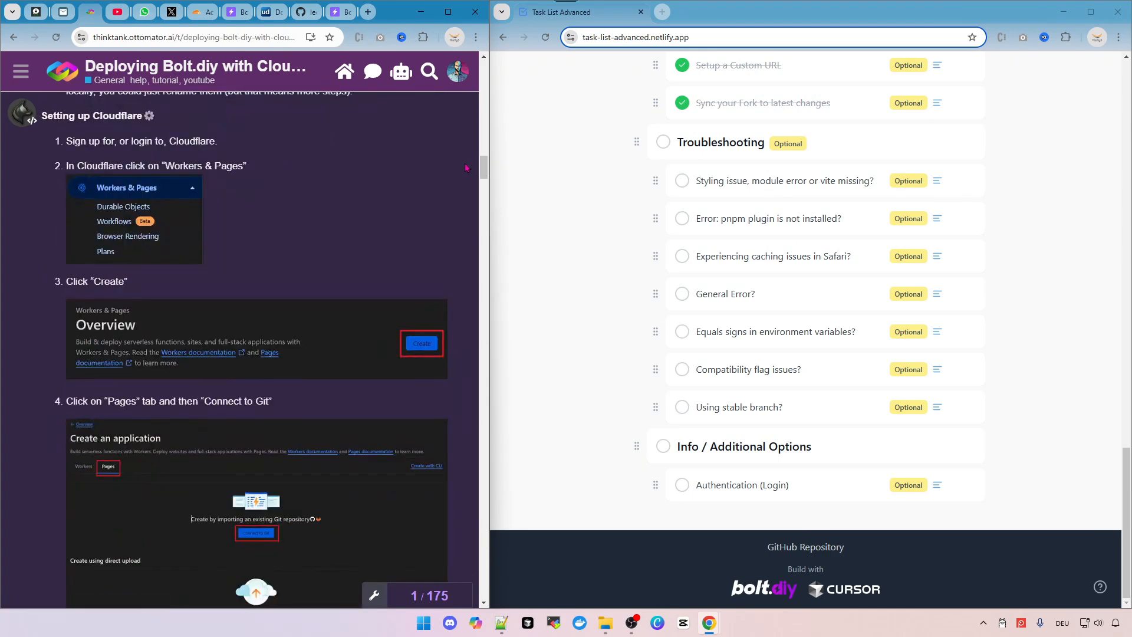
{"action": "left_click_drag", "start_coordinate": [484, 167], "coordinate": [484, 568]}
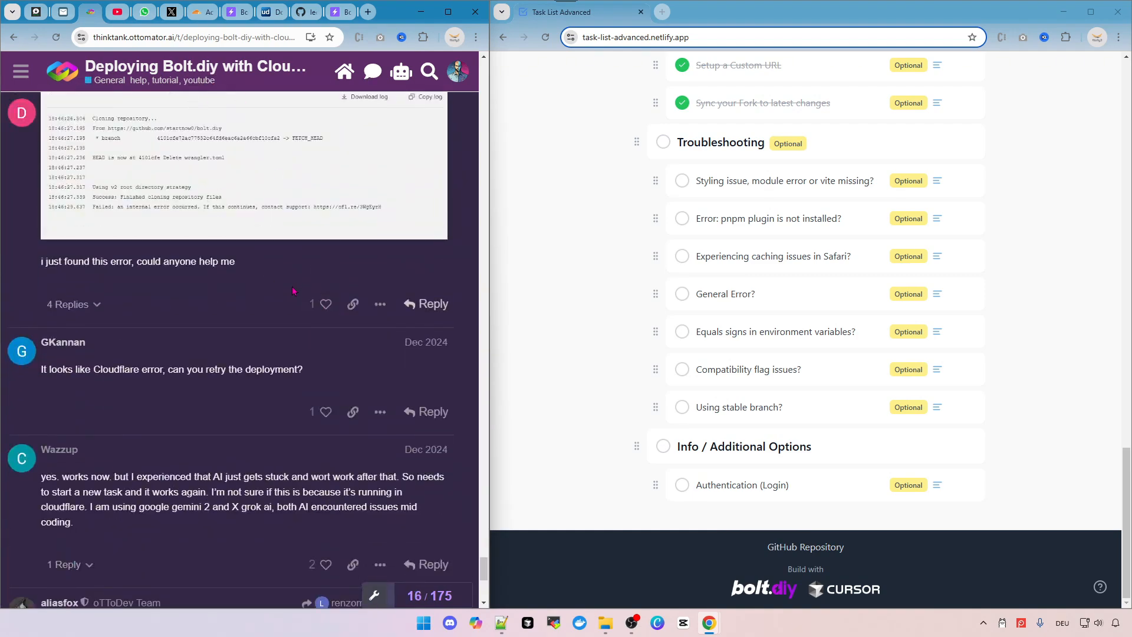
{"action": "left_click_drag", "start_coordinate": [484, 568], "coordinate": [466, 73]}
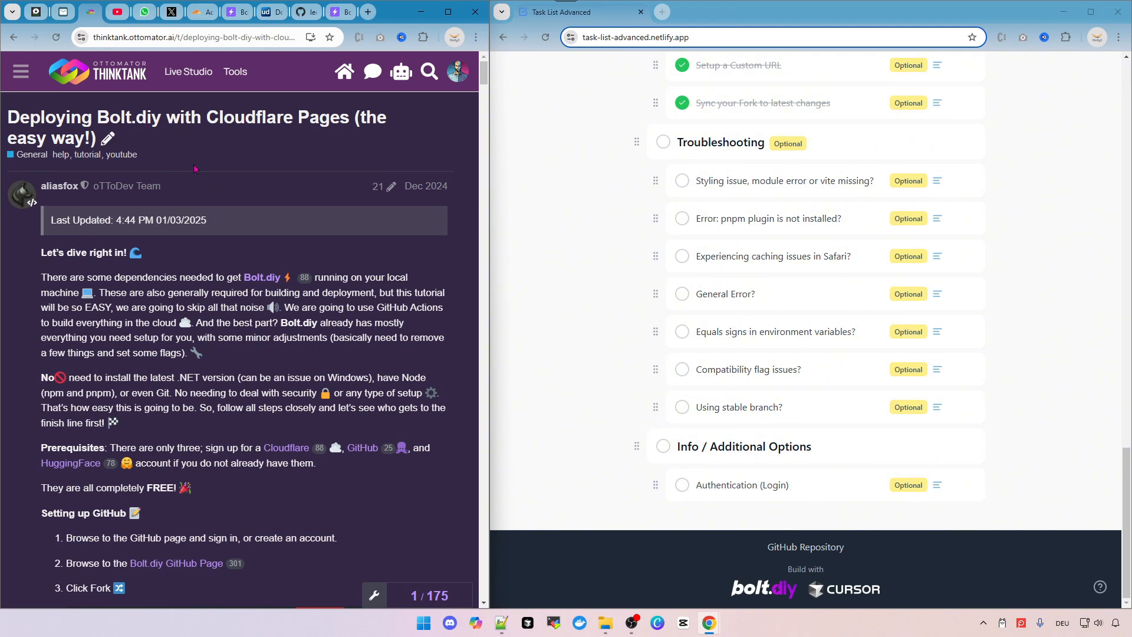
{"action": "scroll", "coordinate": [219, 324], "scroll_direction": "down", "scroll_amount": 8}
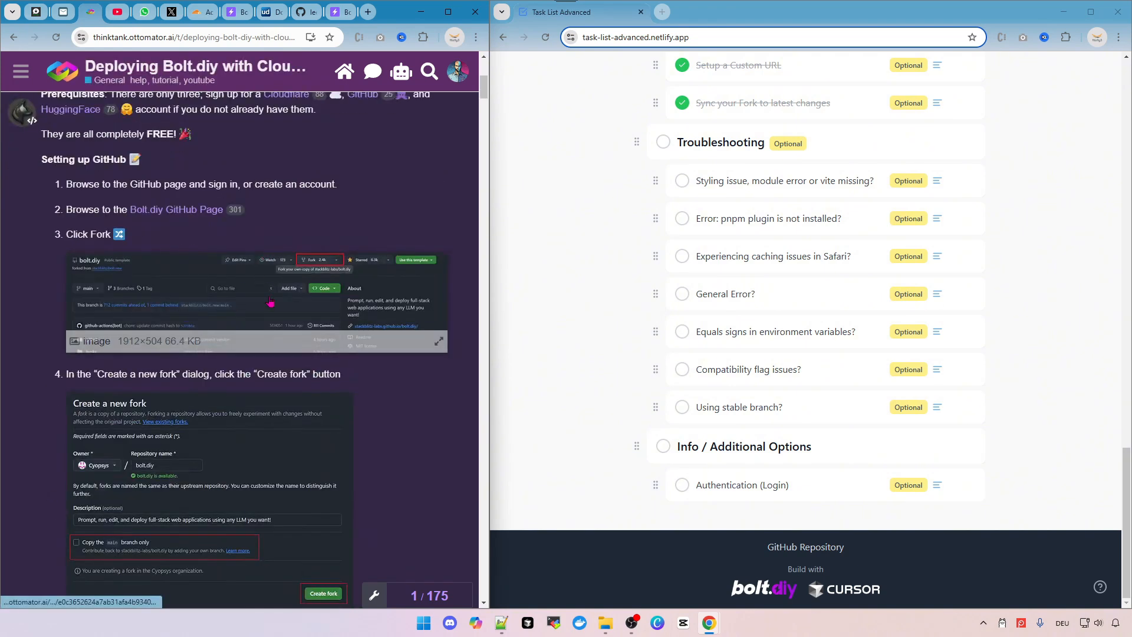
{"action": "scroll", "coordinate": [269, 292], "scroll_direction": "up", "scroll_amount": 8}
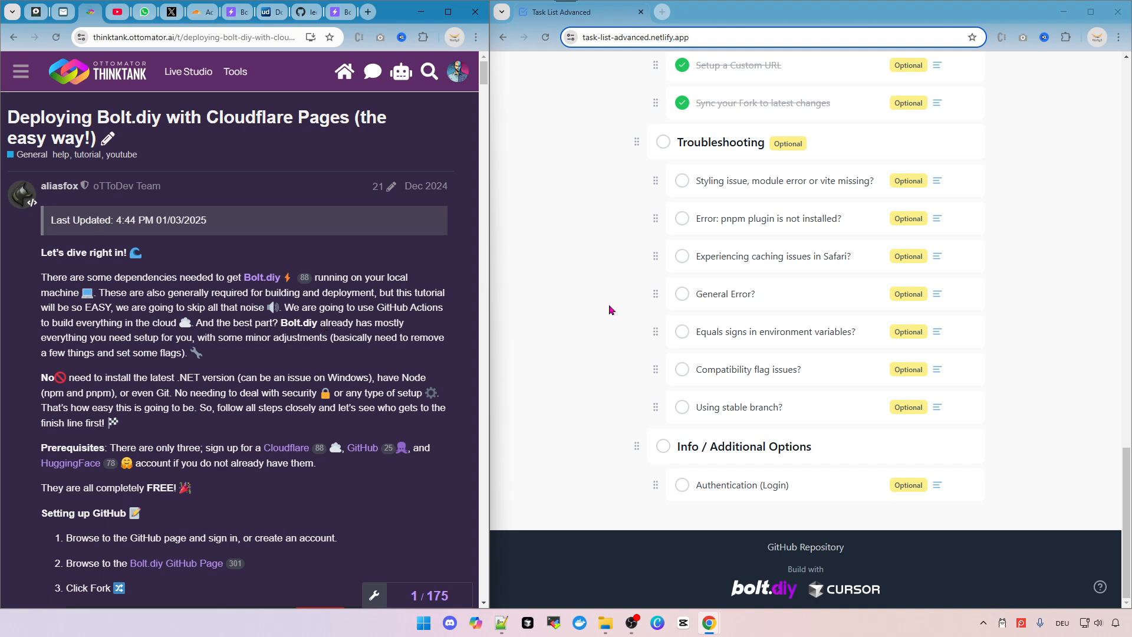
Return to the Cloudflare dashboard and open the Zero Trust section from the sidebar.
{"action": "left_click", "coordinate": [199, 15]}
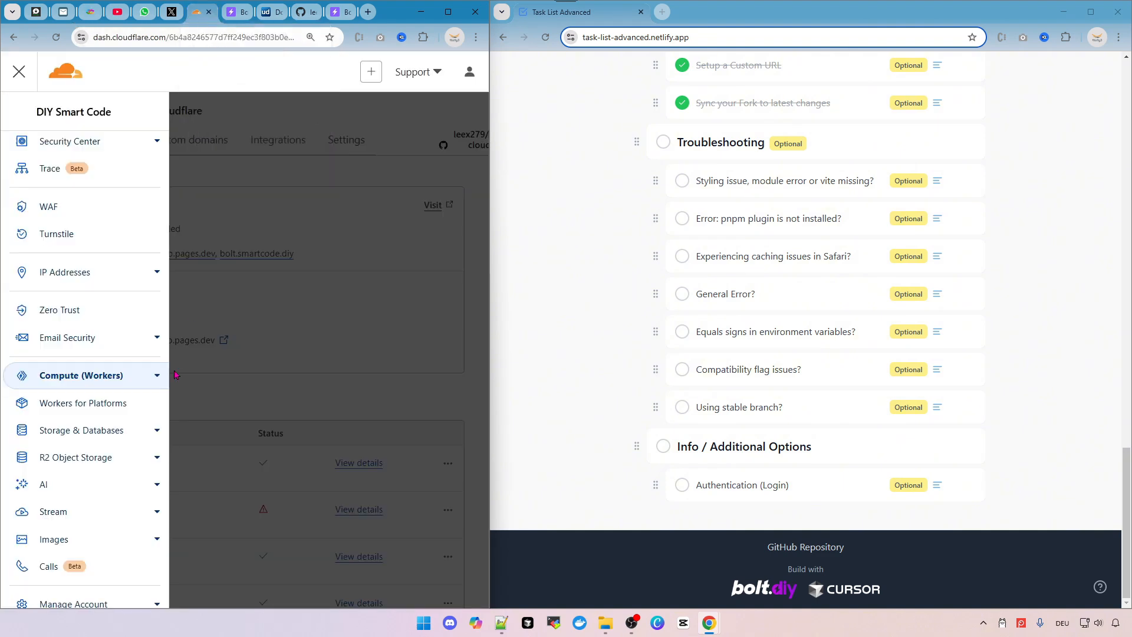
{"action": "mouse_move", "coordinate": [703, 487]}
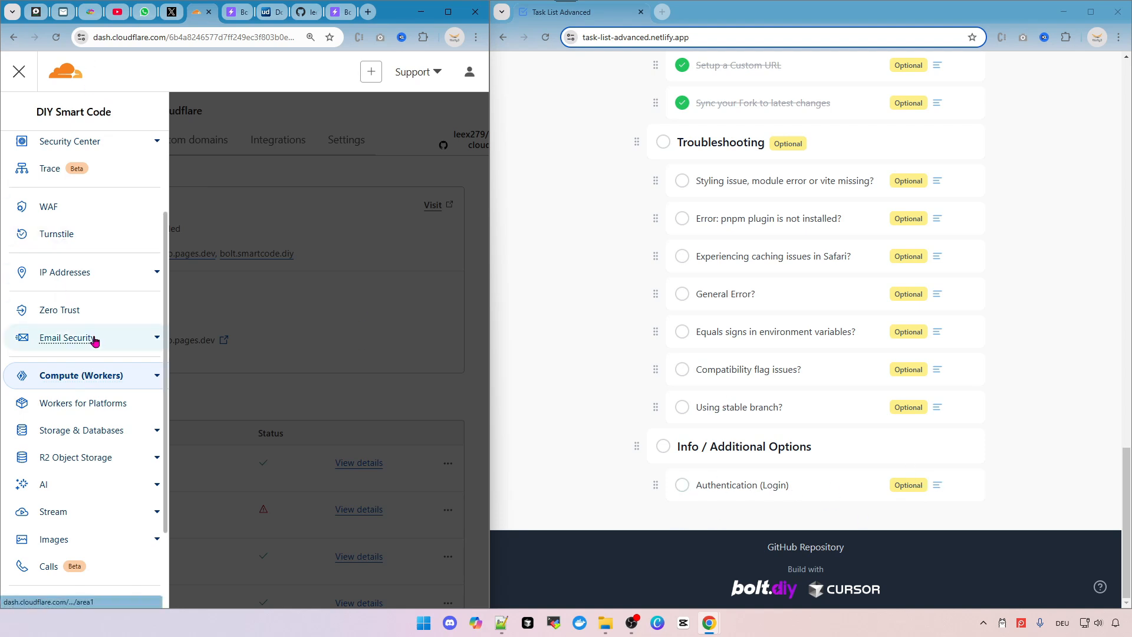
{"action": "left_click", "coordinate": [72, 311]}
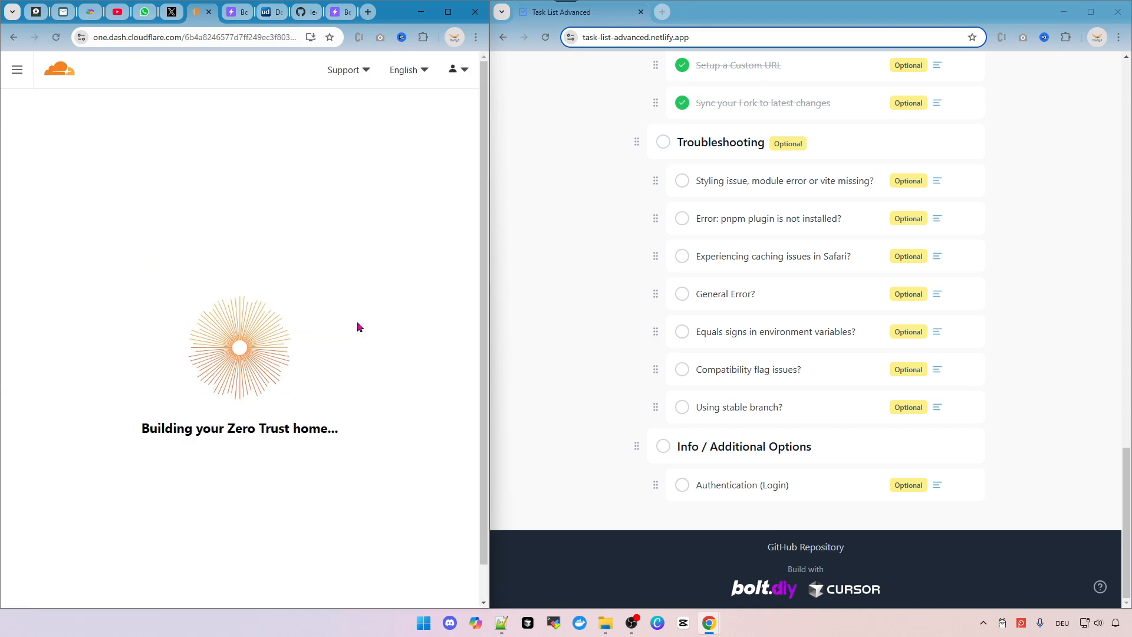